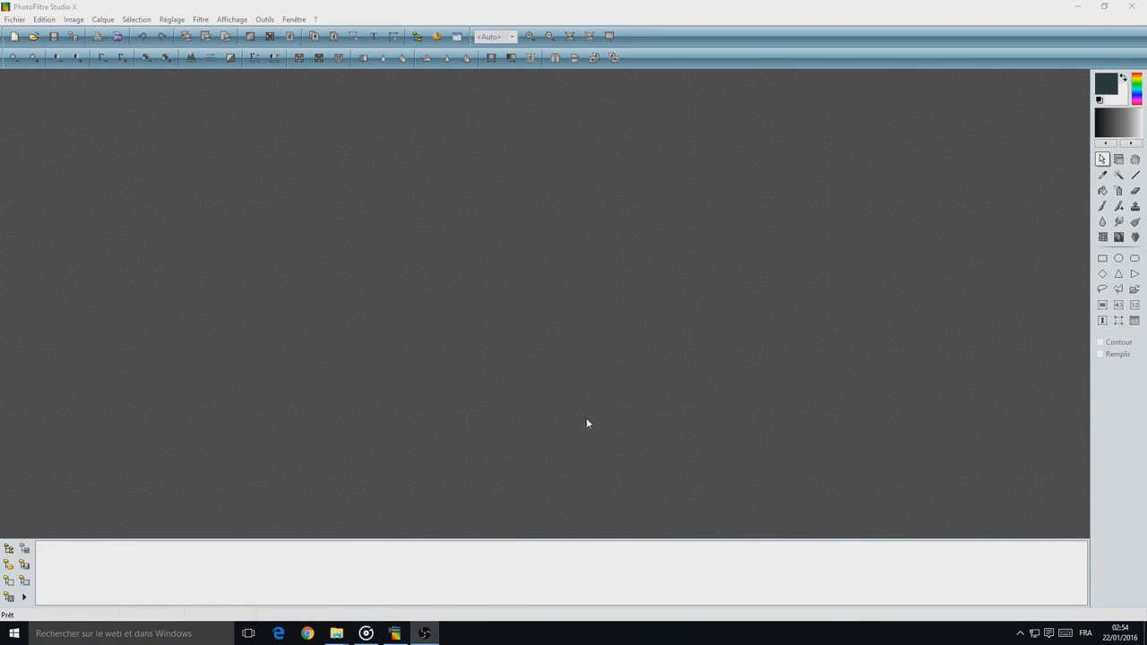
# - Create a new 1920 × 1080 pixel image at 96 pixels per inch with automatic transparency
pyautogui.click(45, 11)
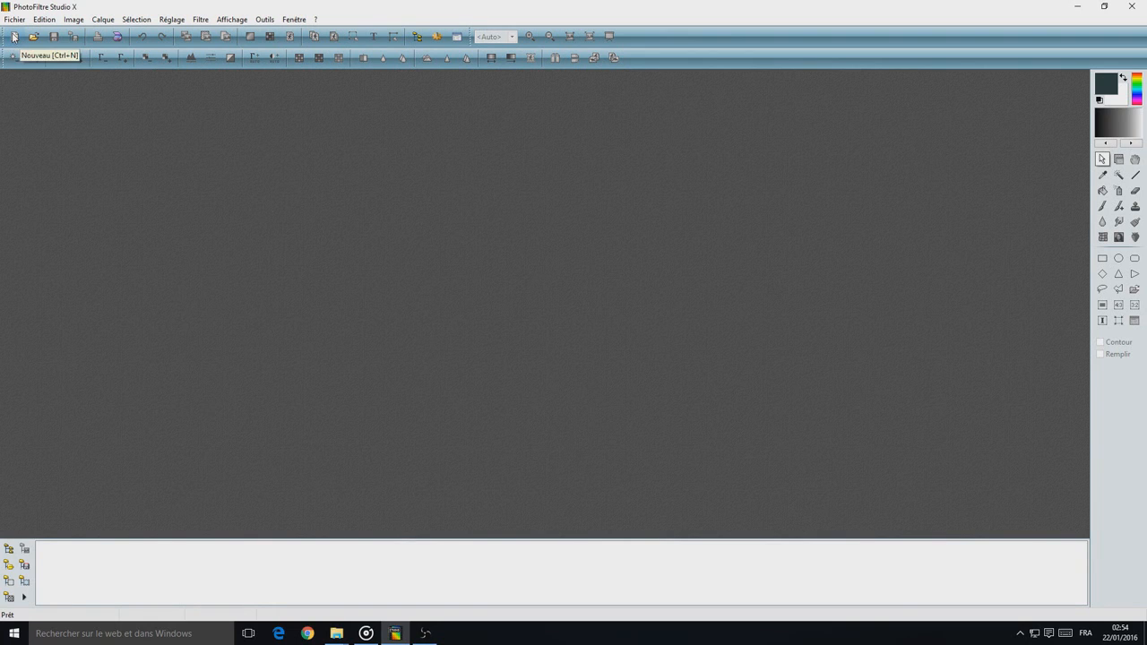
pyautogui.click(14, 36)
pyautogui.moveTo(508, 164); pyautogui.dragTo(775, 153)
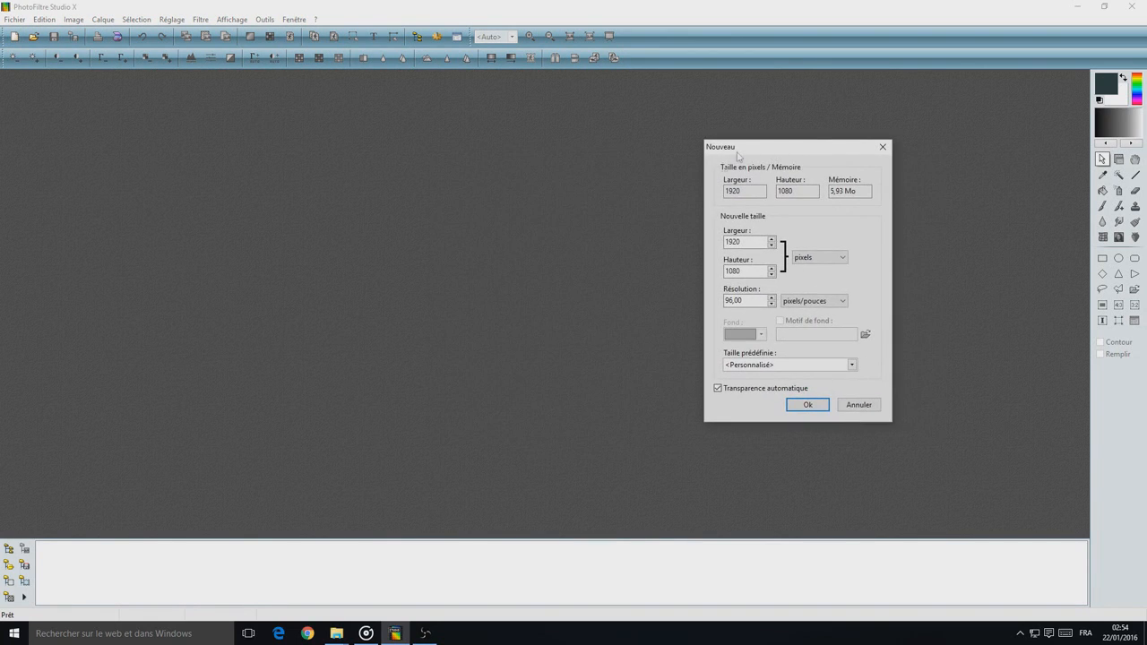
pyautogui.doubleClick(737, 241)
pyautogui.click(806, 405)
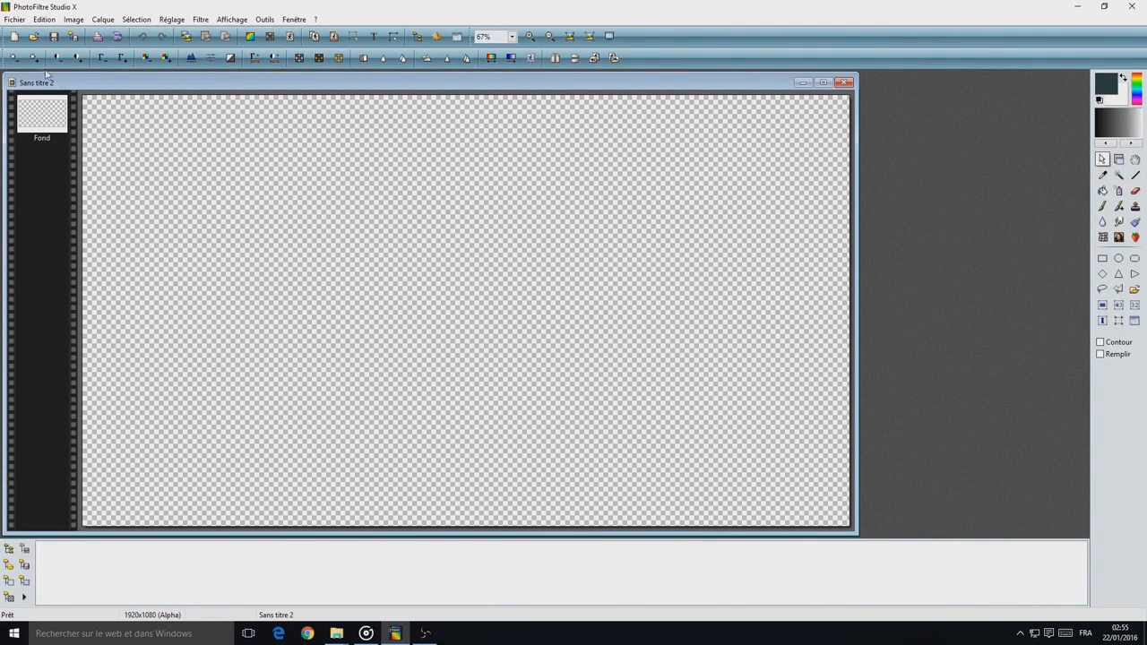
# - Open the maxresdefault JPG game screenshot from the desktop folder
pyautogui.click(34, 35)
pyautogui.click(387, 213)
pyautogui.scroll(-10, 494, 269)
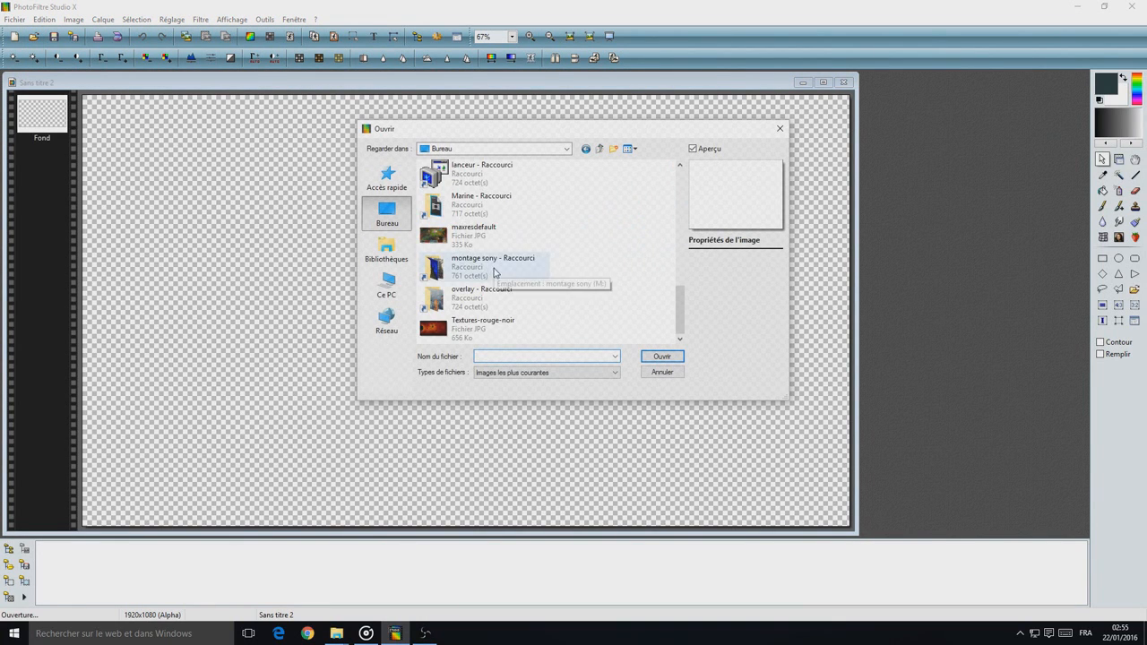
pyautogui.click(478, 238)
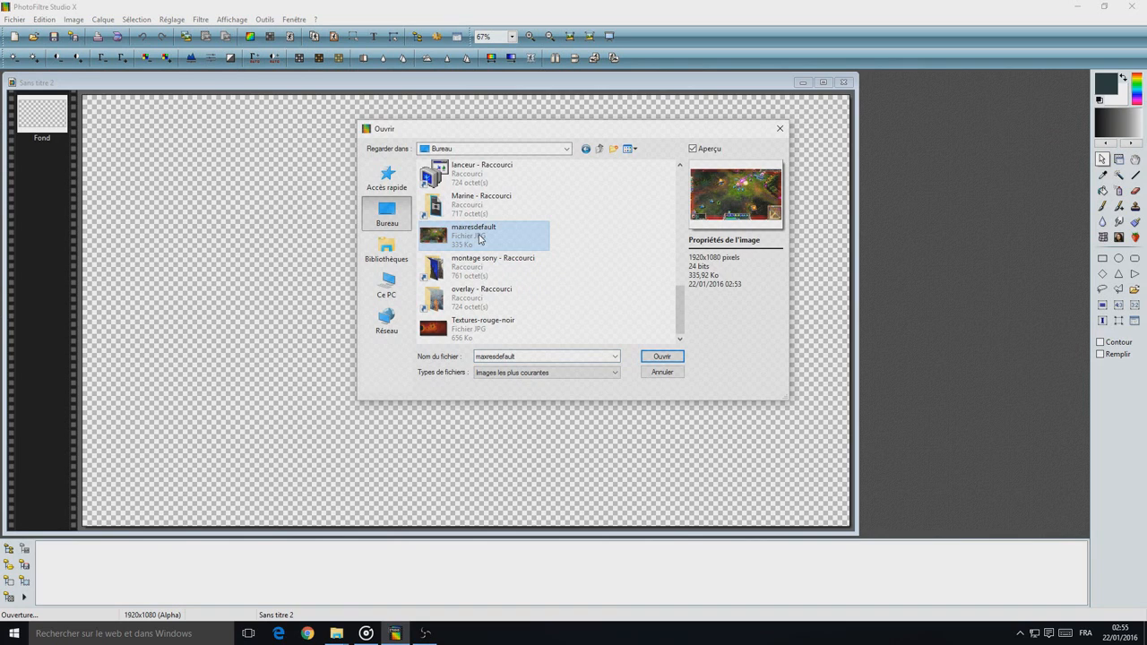
pyautogui.doubleClick(479, 237)
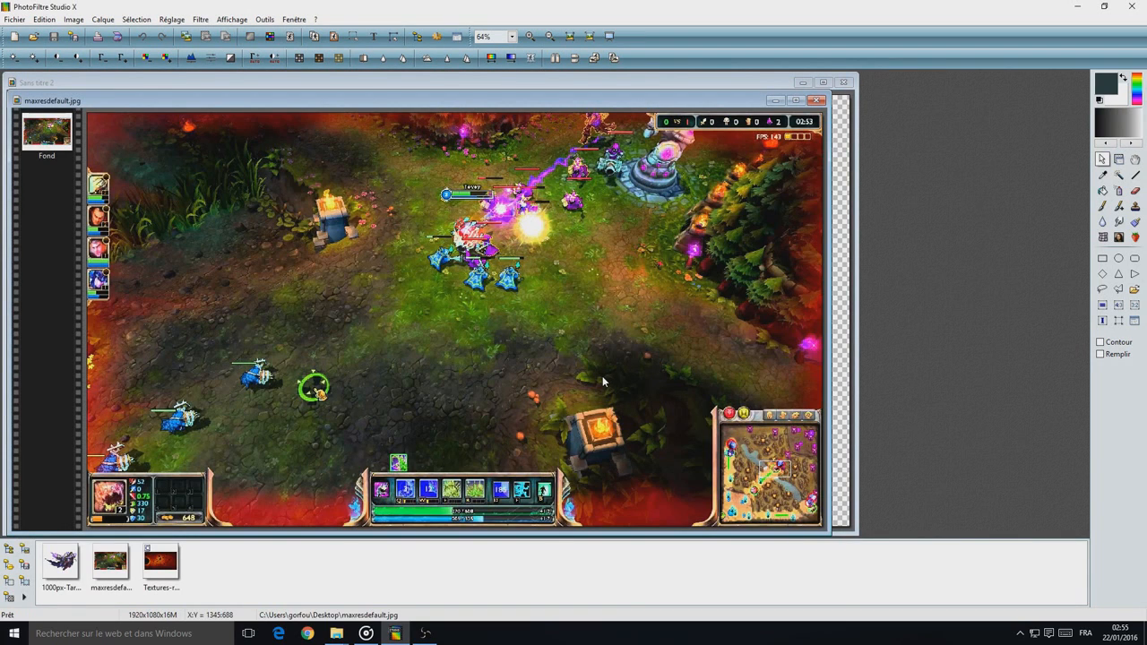
# - Copy the maxresdefault game screenshot and close its image window
pyautogui.rightClick(448, 331)
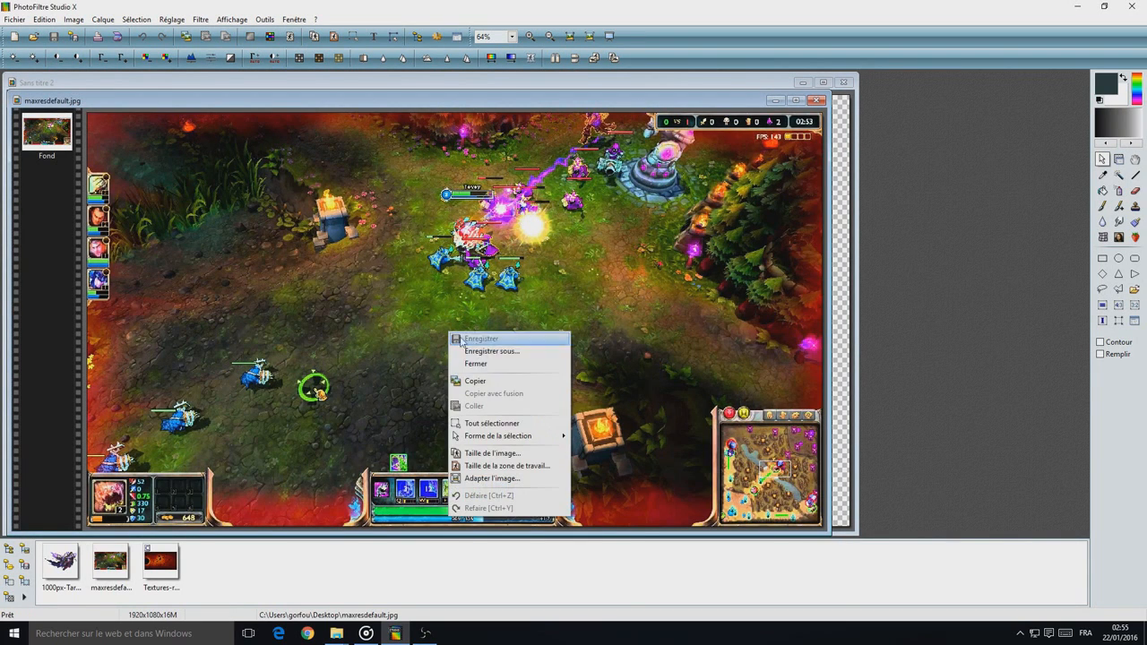
pyautogui.click(502, 383)
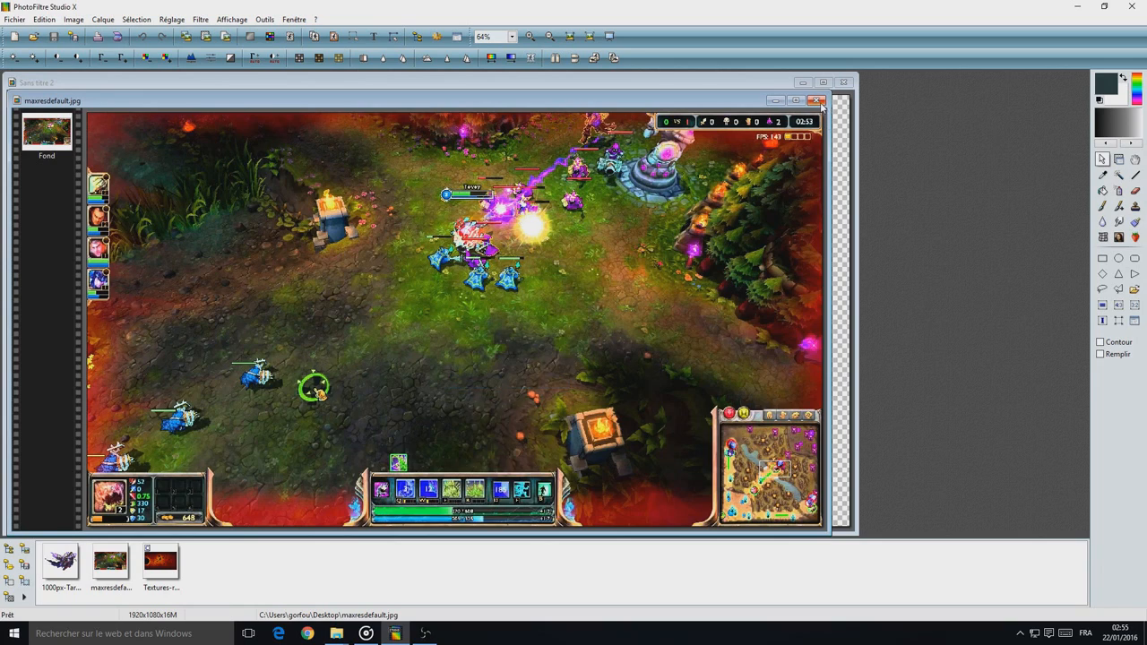
pyautogui.click(816, 100)
# - Try to paste the copied screenshot onto the transparent canvas as a new layer
pyautogui.rightClick(527, 258)
pyautogui.click(580, 307)
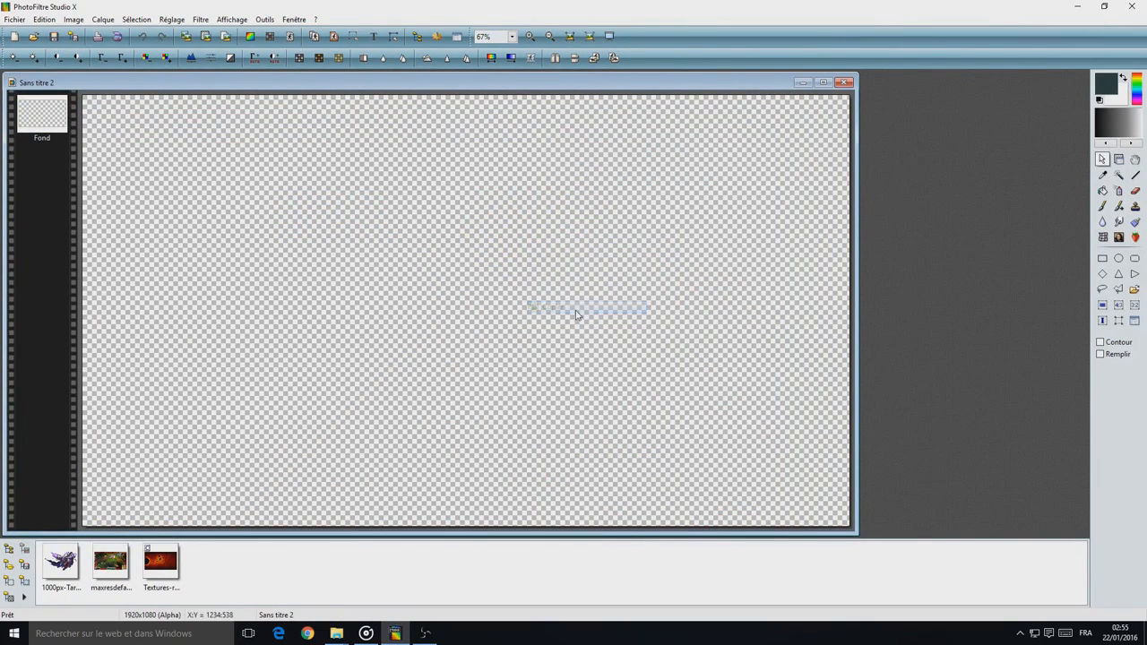
pyautogui.rightClick(456, 329)
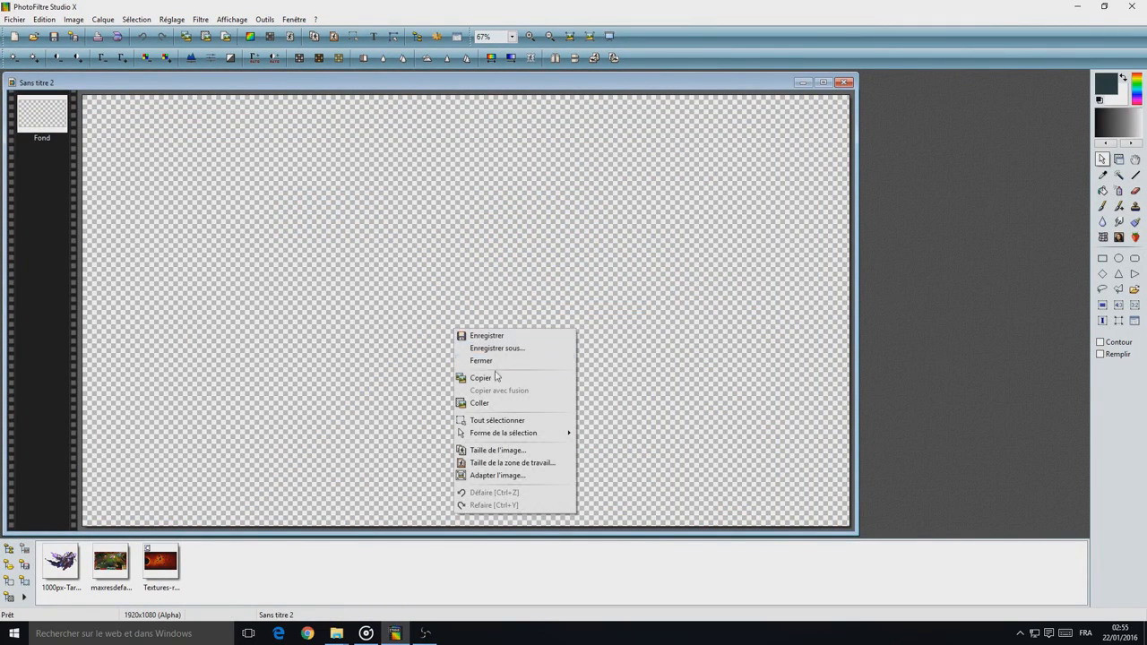
pyautogui.click(499, 406)
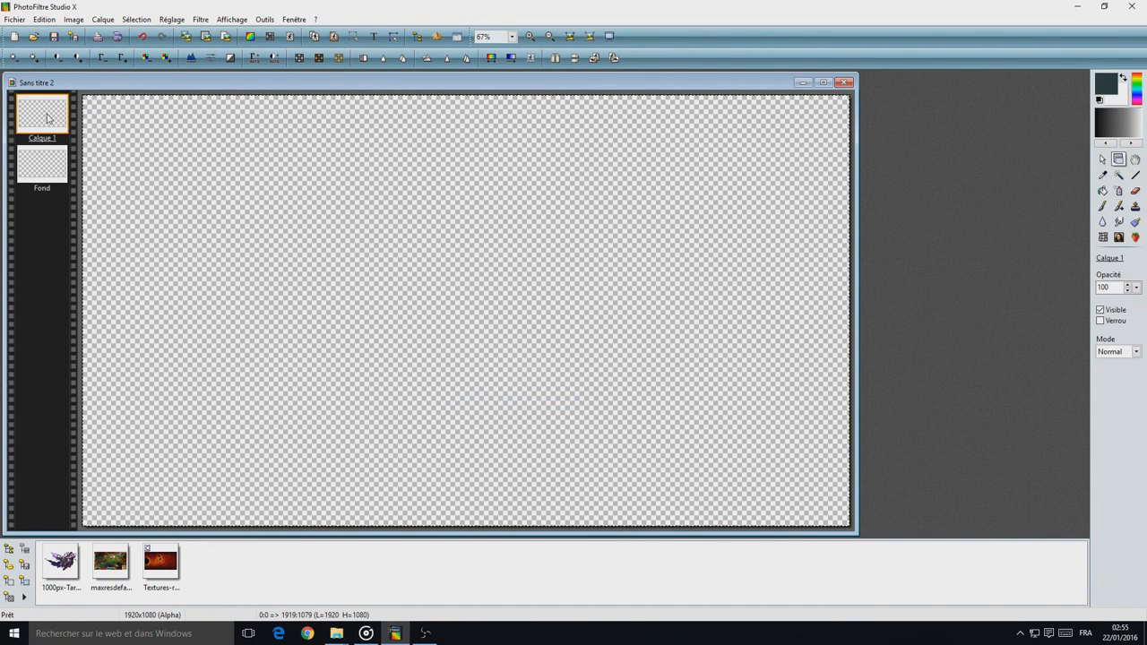
# - Place the maxresdefault game screenshot from the image explorer on the transparent canvas as layer Calque 1, keeping the canvas open
pyautogui.moveTo(110, 563); pyautogui.dragTo(443, 332)
pyautogui.rightClick(467, 315)
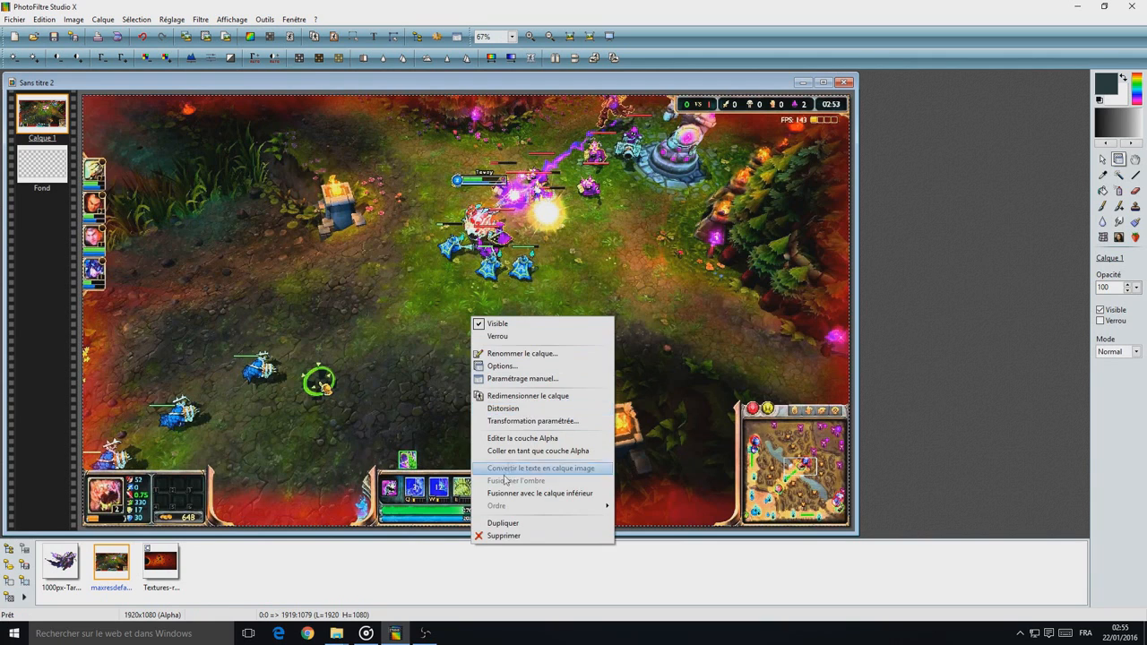
pyautogui.click(428, 318)
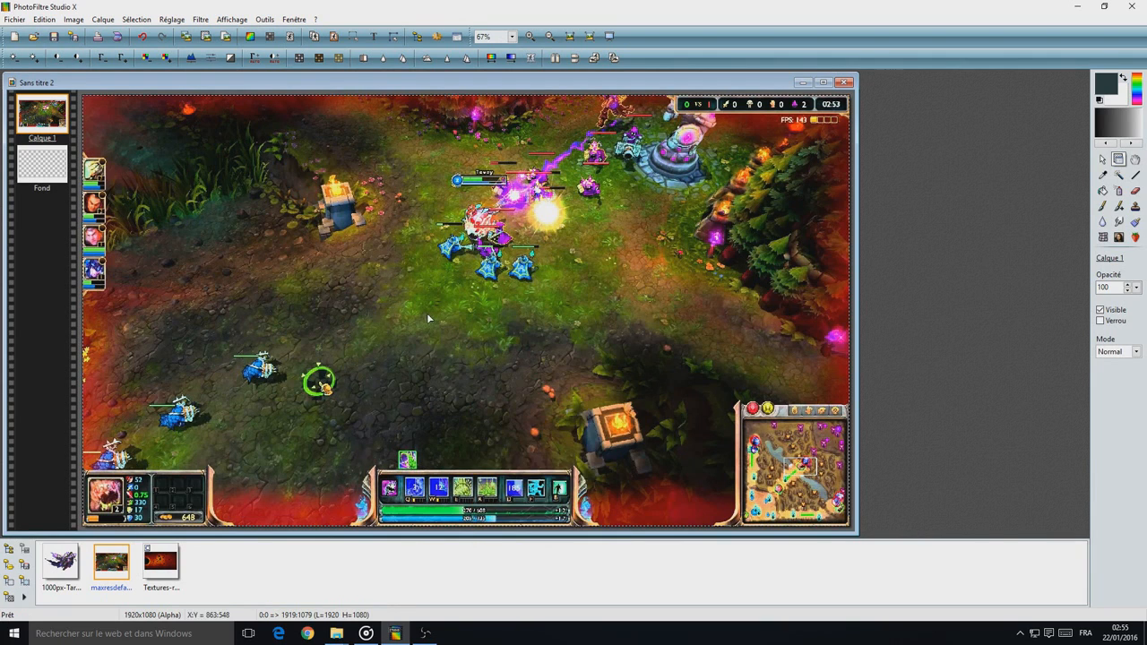
pyautogui.click(844, 82)
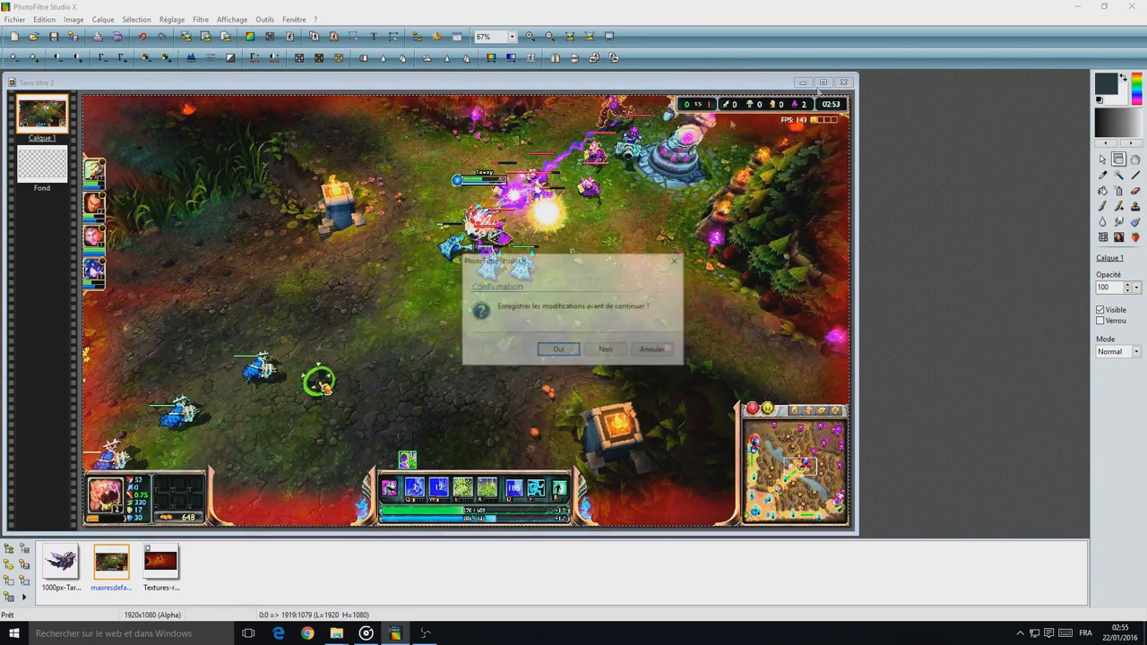
pyautogui.click(652, 349)
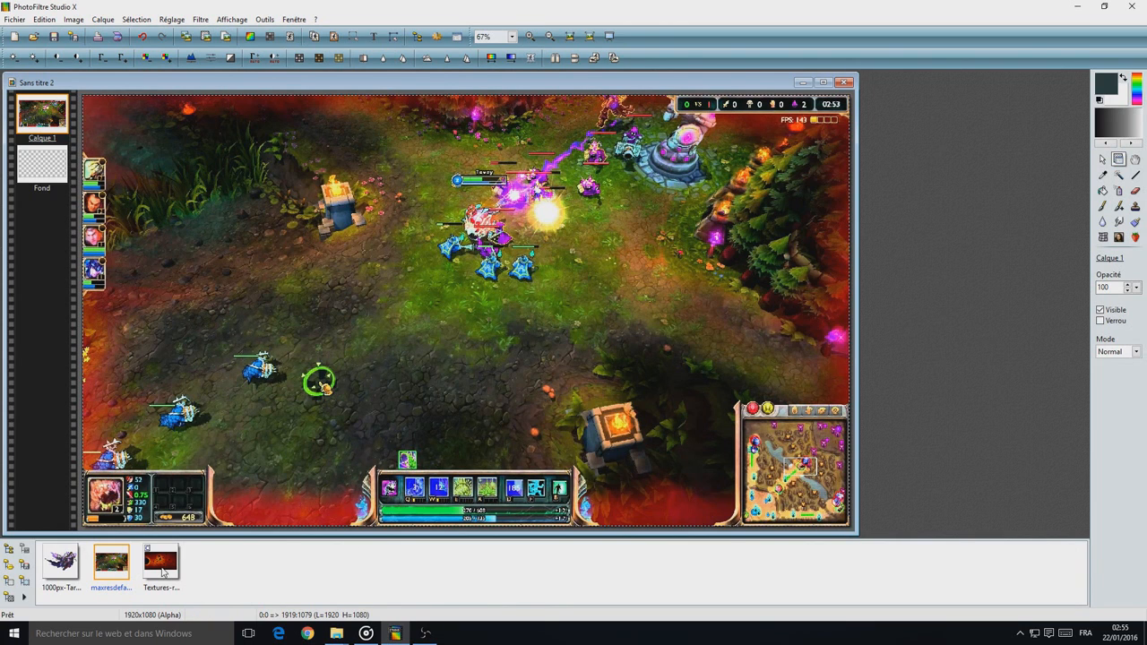
# - Add the red and black texture image as a new layer and move it below the game screenshot layer
pyautogui.moveTo(164, 572); pyautogui.dragTo(380, 310)
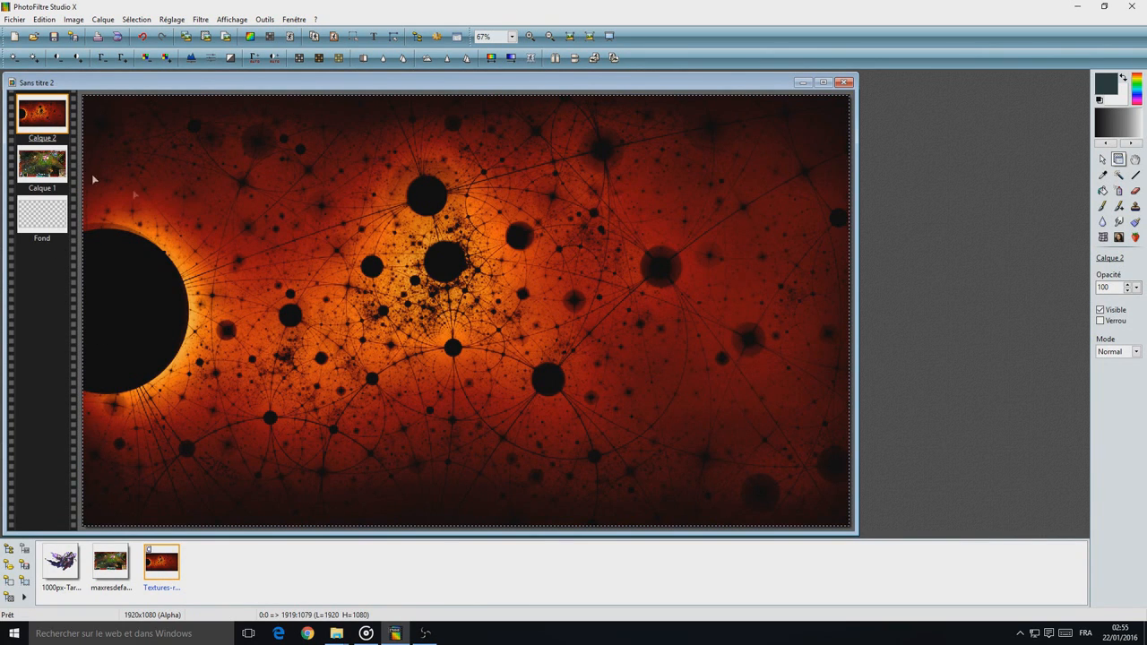
pyautogui.rightClick(46, 117)
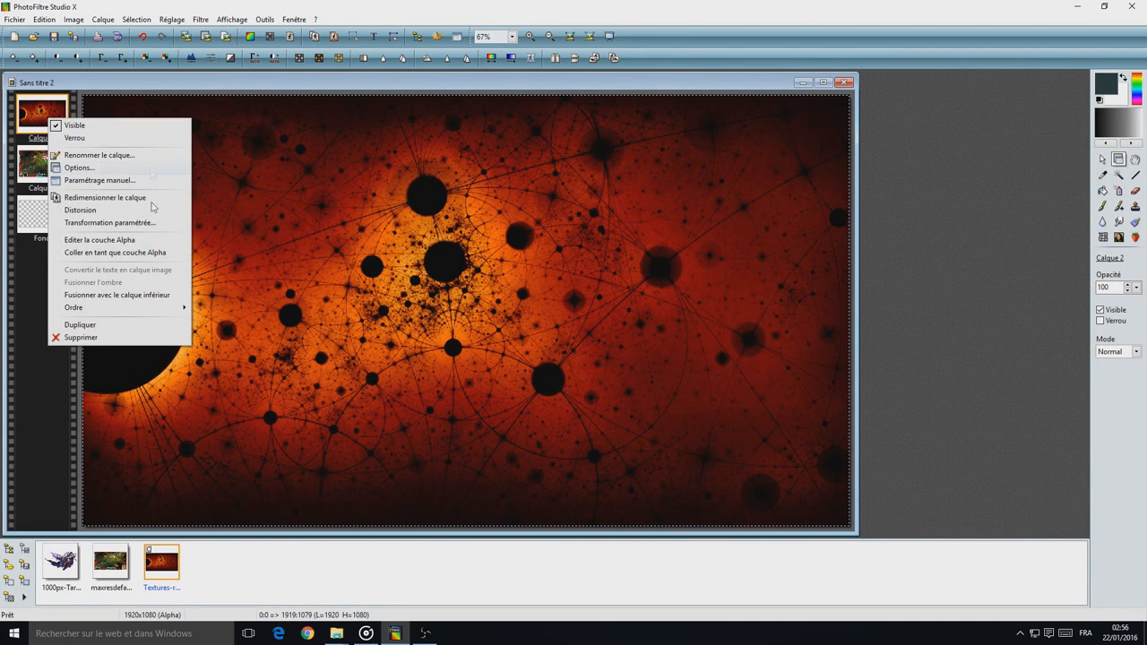
pyautogui.moveTo(103, 308)
pyautogui.click(264, 336)
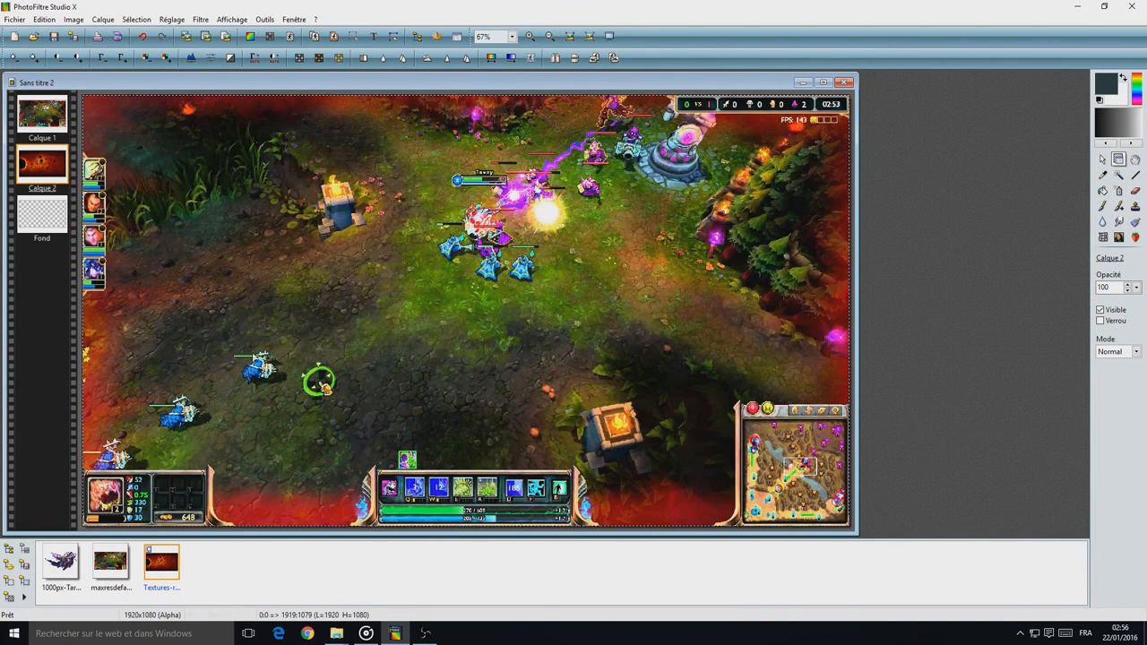
# - On texture layer Calque 2, select item slot 1 with a rectangle of about 37 × 38 px and delete the texture inside it
pyautogui.click(49, 120)
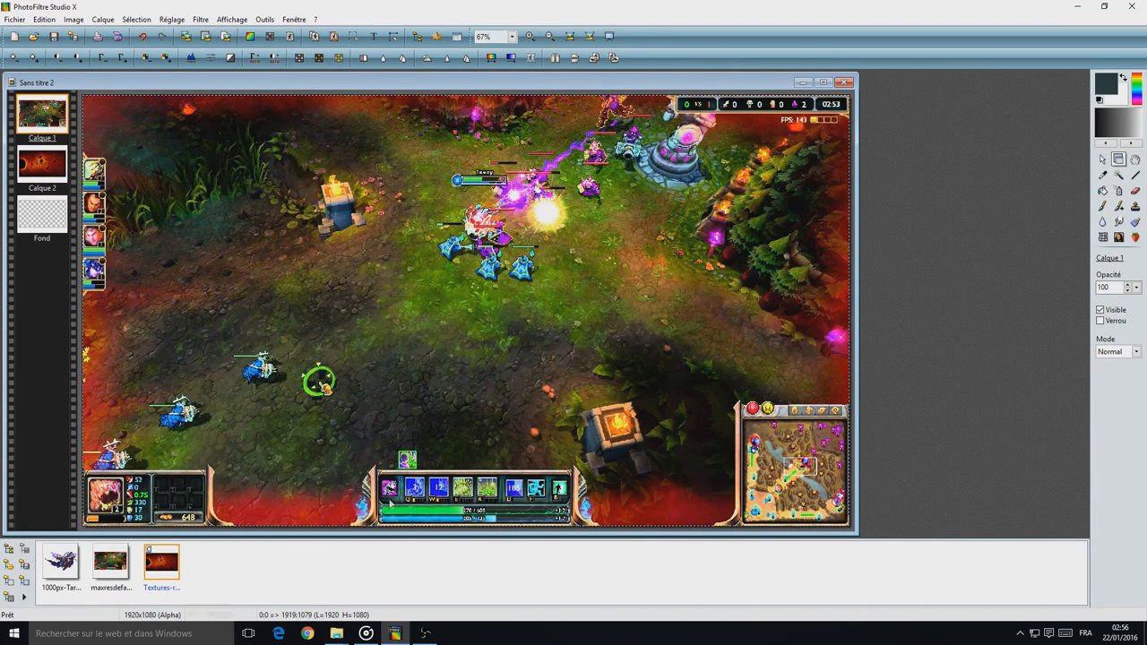
pyautogui.click(43, 169)
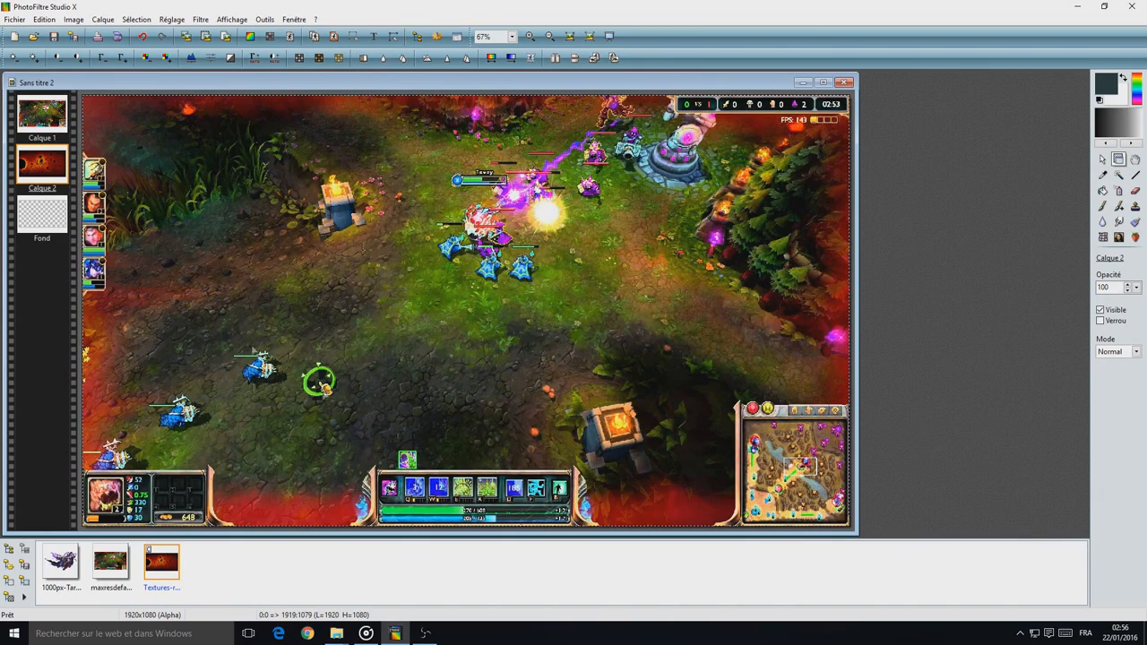
pyautogui.scroll(4, 588, 465)
pyautogui.scroll(-3, 587, 465)
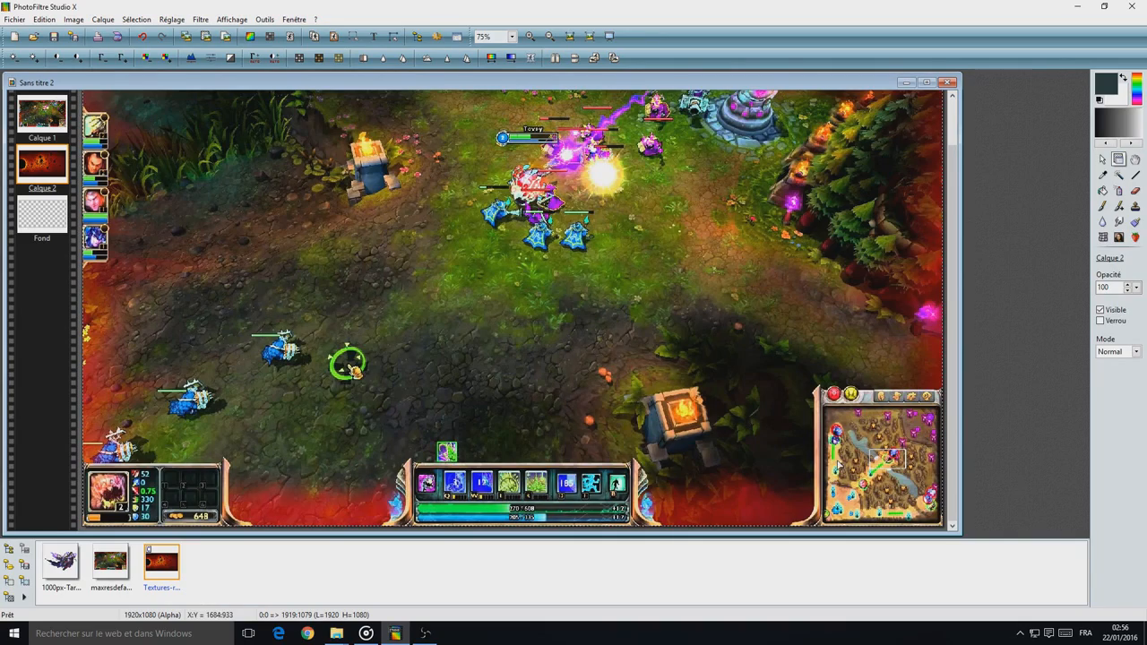
pyautogui.scroll(-1, 898, 484)
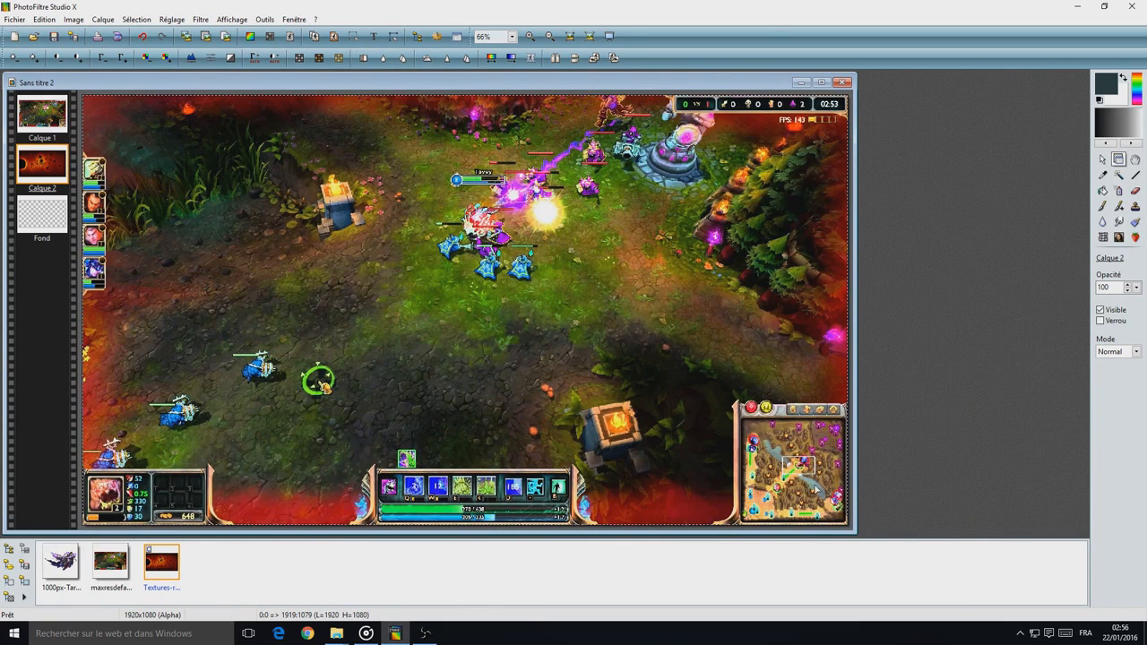
pyautogui.scroll(2, 668, 350)
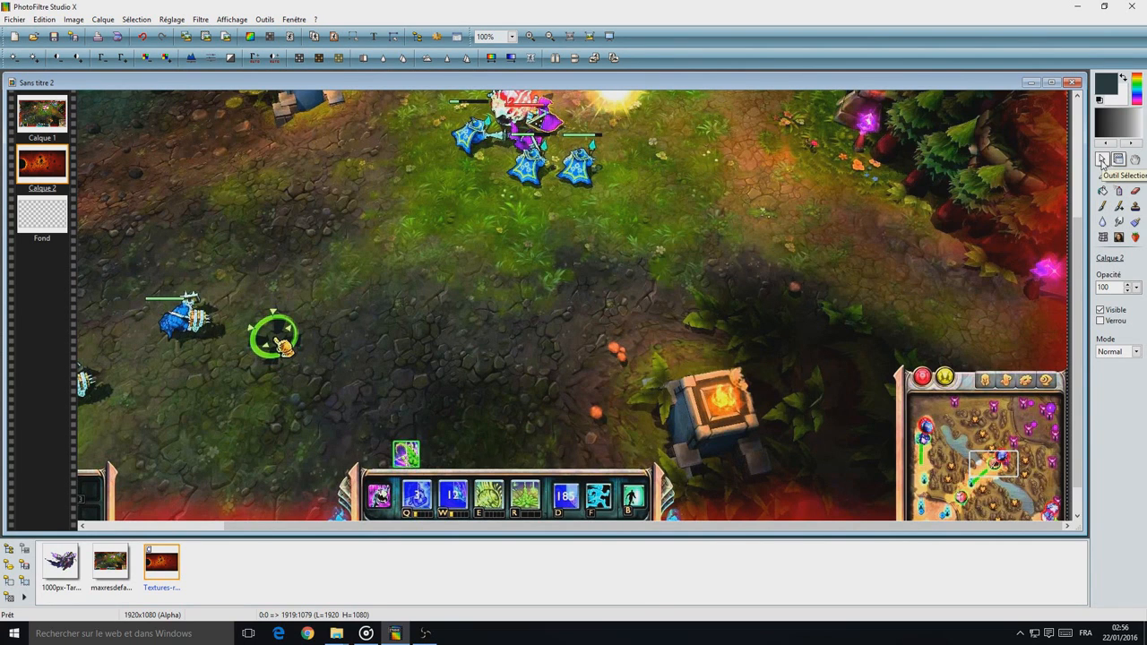
pyautogui.click(1103, 159)
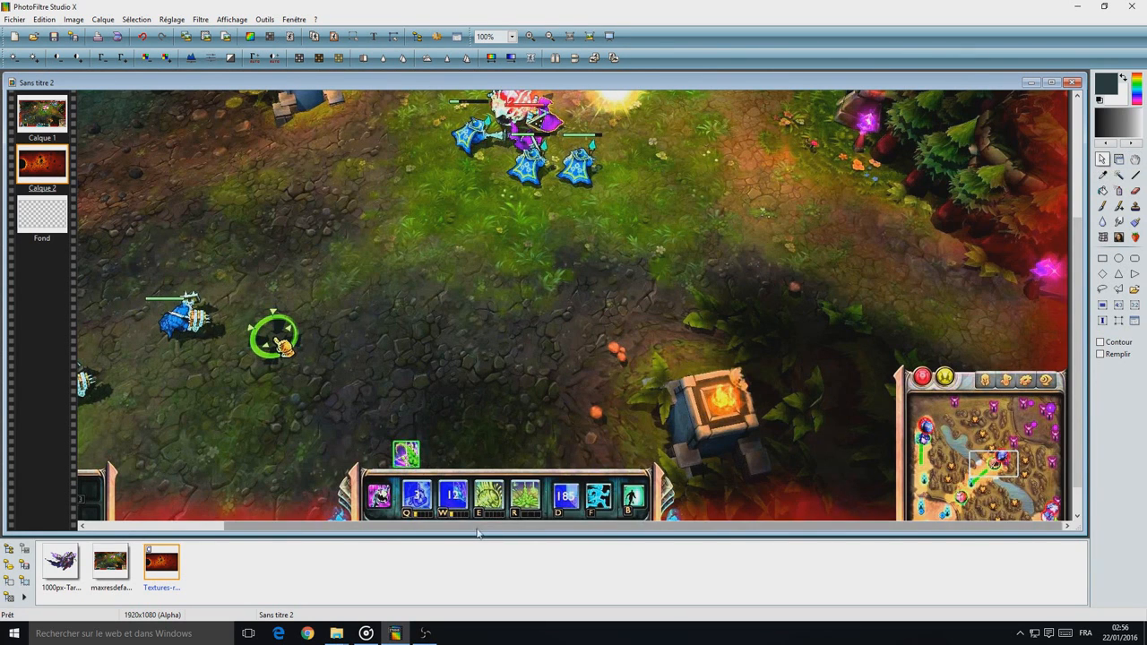
pyautogui.scroll(2, 433, 463)
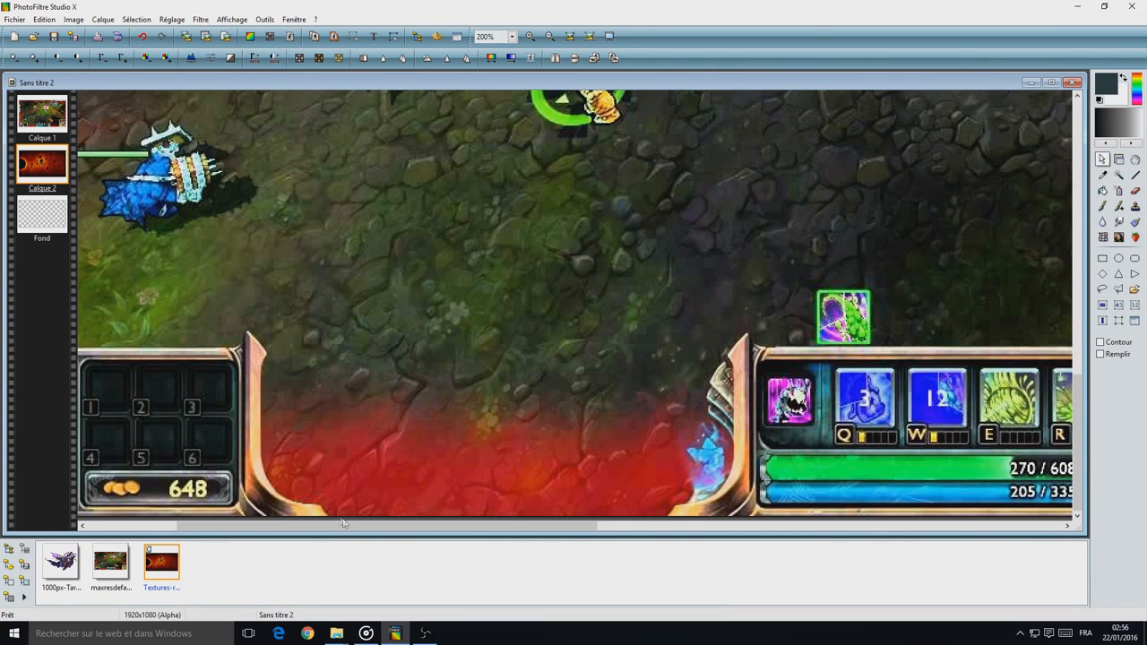
pyautogui.moveTo(359, 526); pyautogui.dragTo(179, 526)
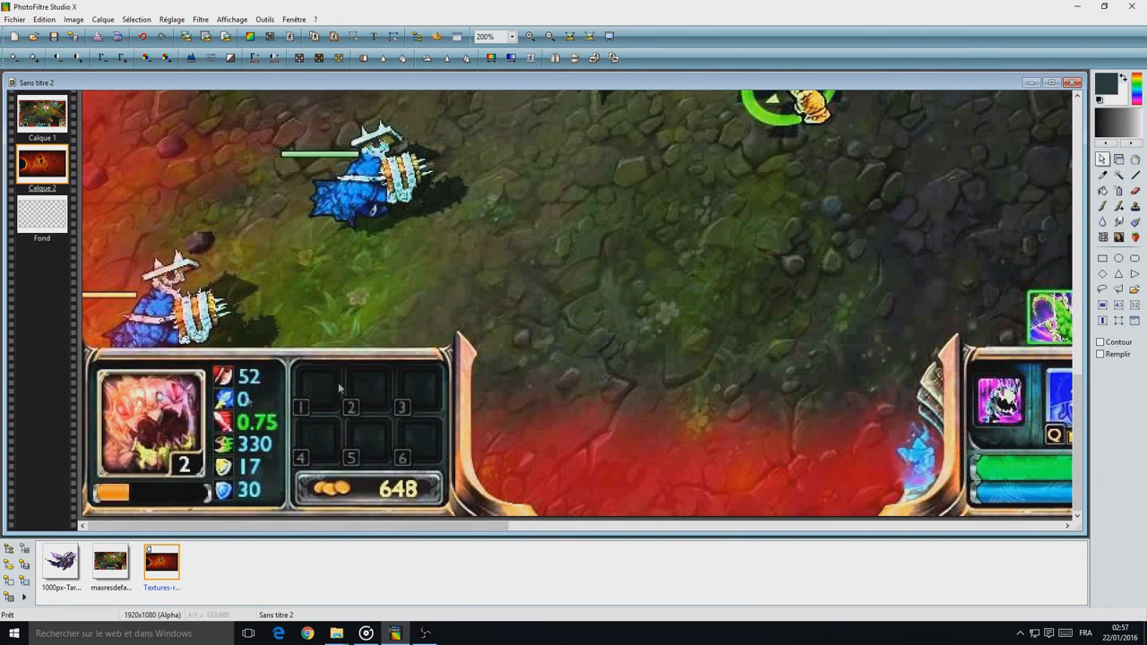
pyautogui.click(1103, 259)
pyautogui.moveTo(298, 370); pyautogui.dragTo(334, 398)
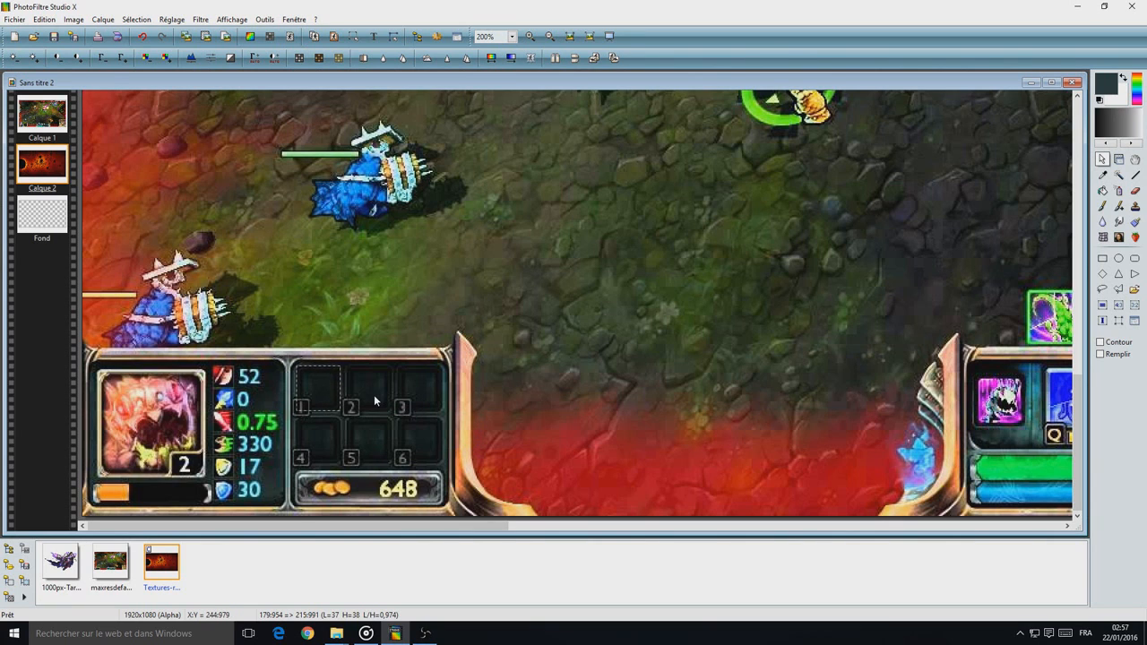
# - Hide game screenshot layer Calque 1 to check the cut-out in the texture, and show the layer again
pyautogui.rightClick(40, 114)
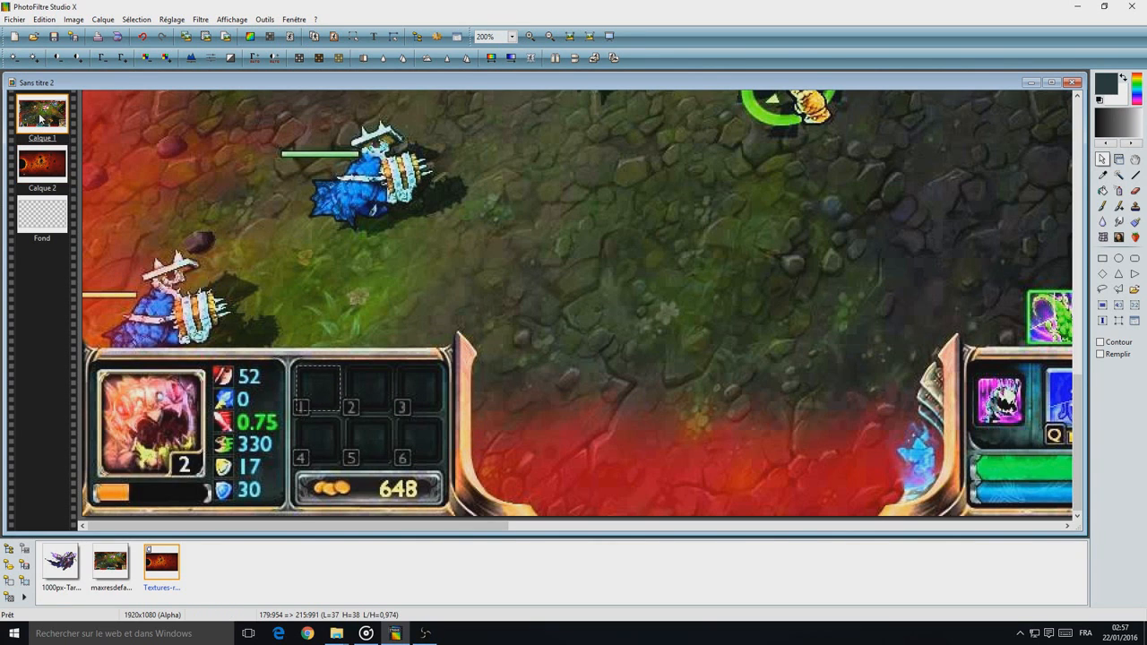
pyautogui.click(65, 121)
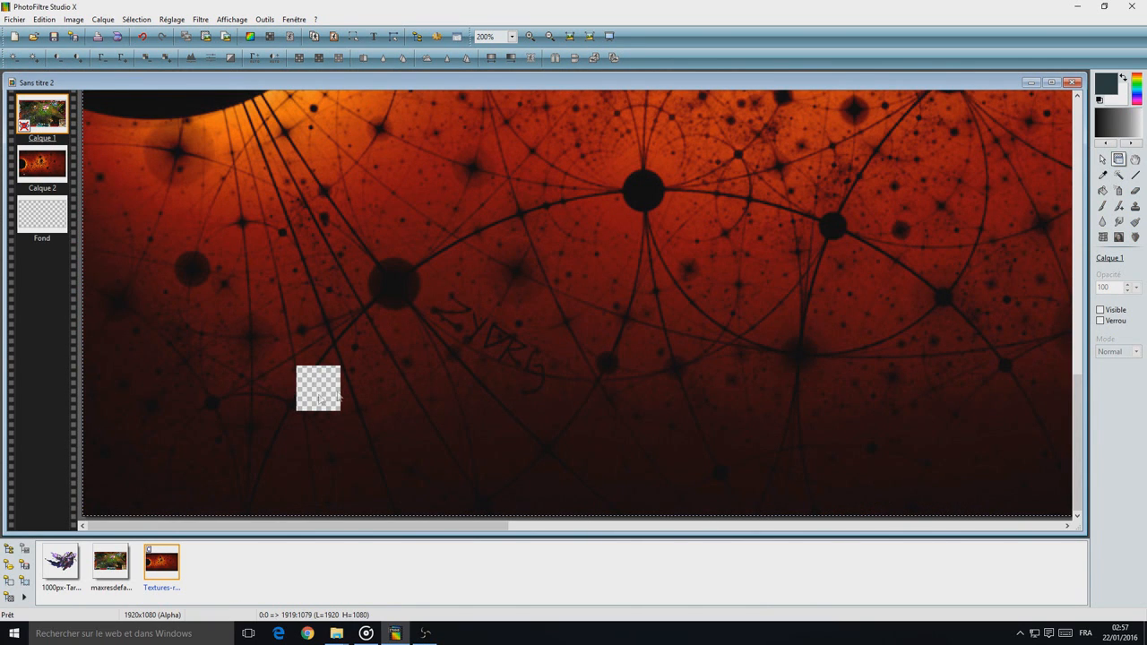
pyautogui.rightClick(52, 122)
pyautogui.click(77, 124)
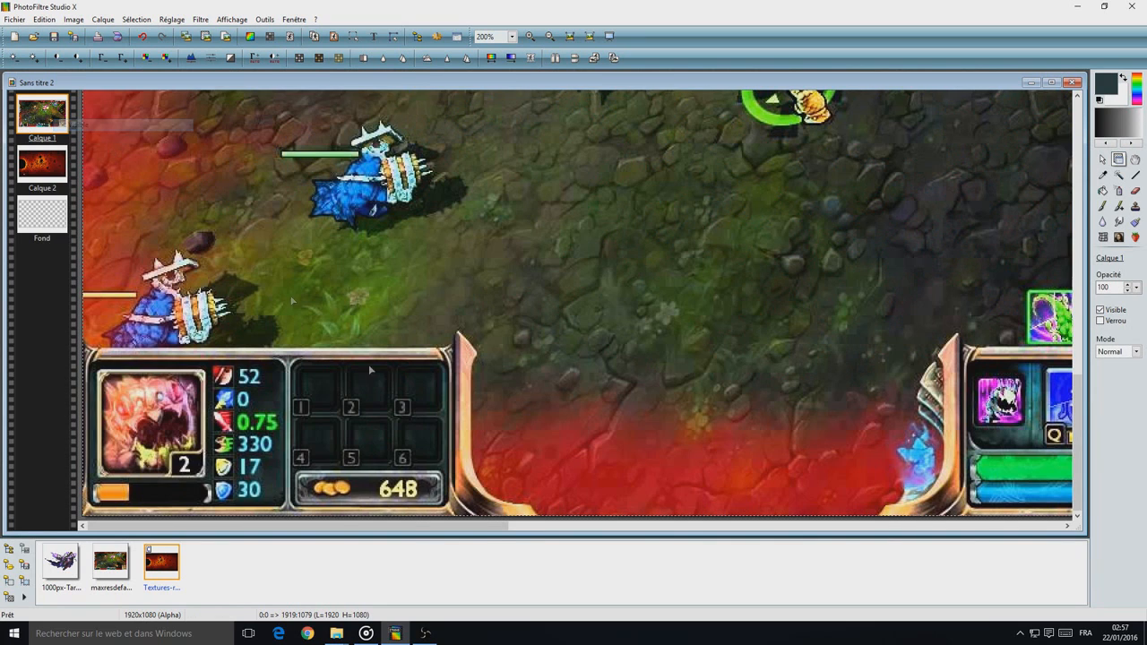
# - Undo the accidental shift of the game screenshot, then cut item slot 2 out of texture layer Calque 2 with a rectangle of about 35 × 38 px
pyautogui.moveTo(349, 365)
pyautogui.mouseDown()
pyautogui.moveTo(385, 405)
pyautogui.moveTo(358, 382)
pyautogui.mouseUp()
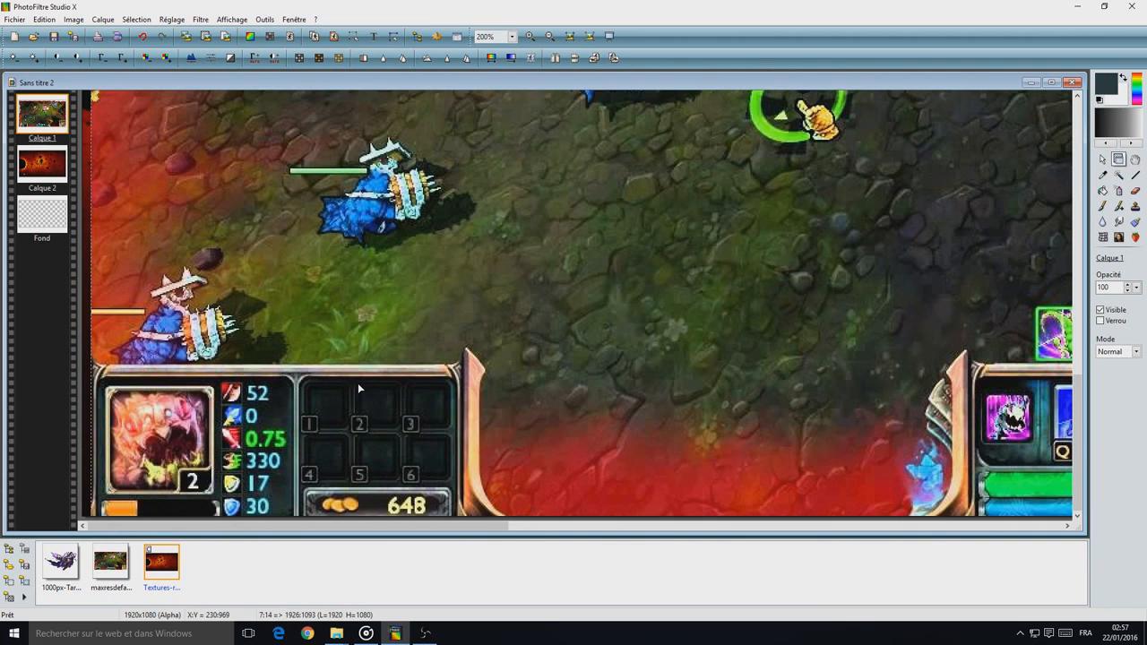
pyautogui.hotkey('ctrl', 'z')
pyautogui.click(1103, 158)
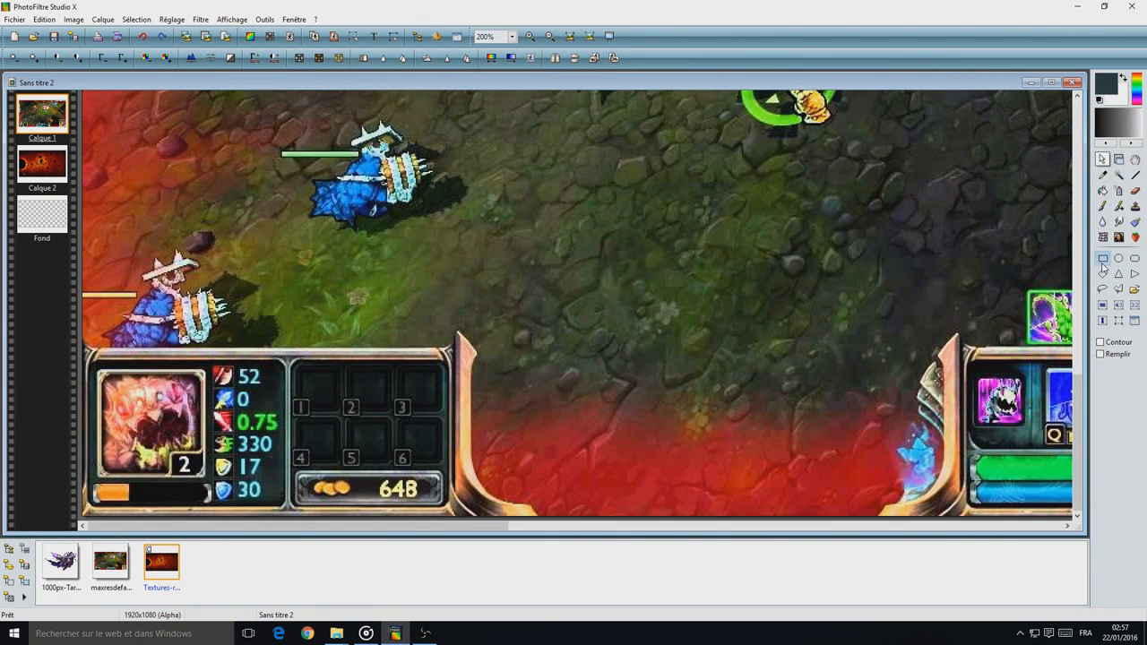
pyautogui.scroll(1, 345, 363)
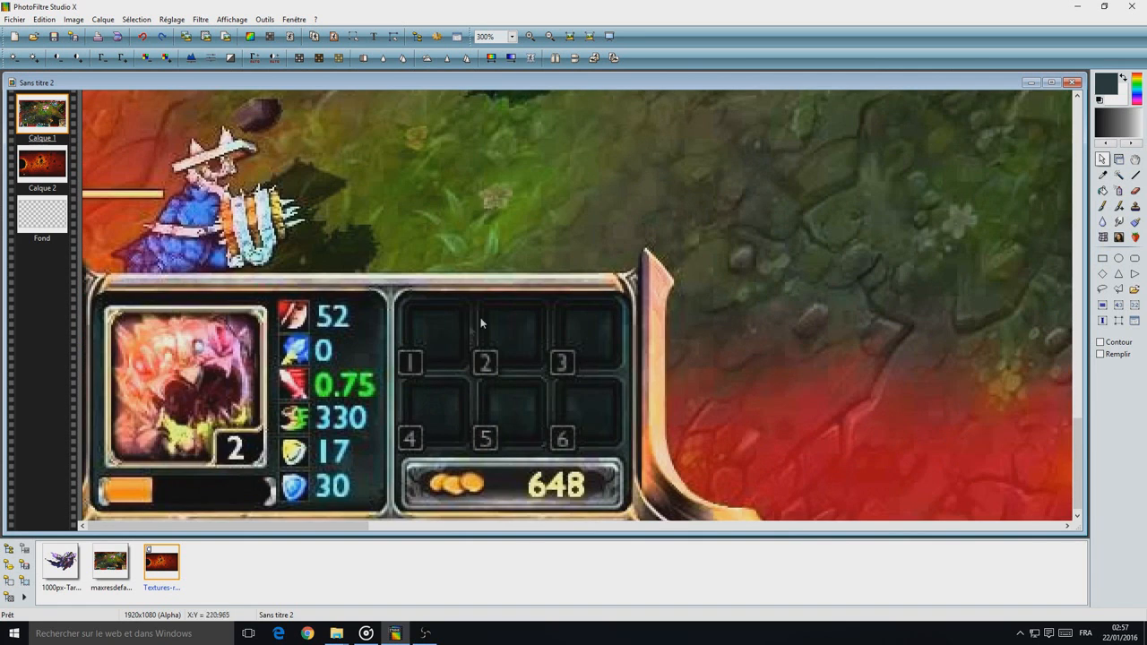
pyautogui.moveTo(479, 305); pyautogui.dragTo(540, 373)
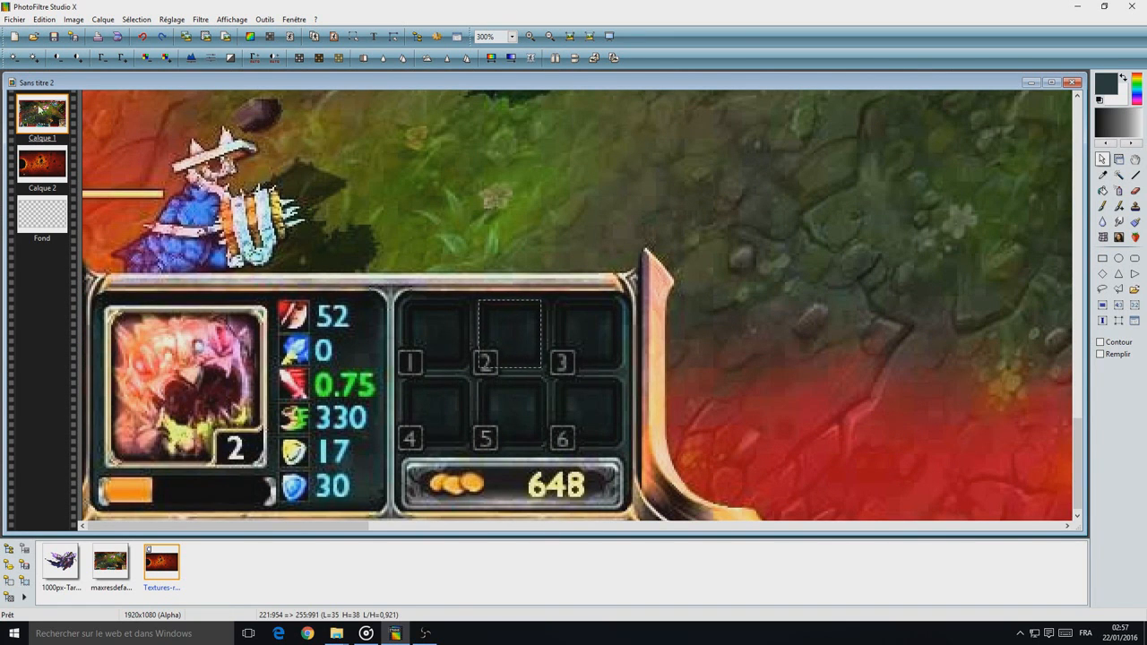
pyautogui.click(58, 153)
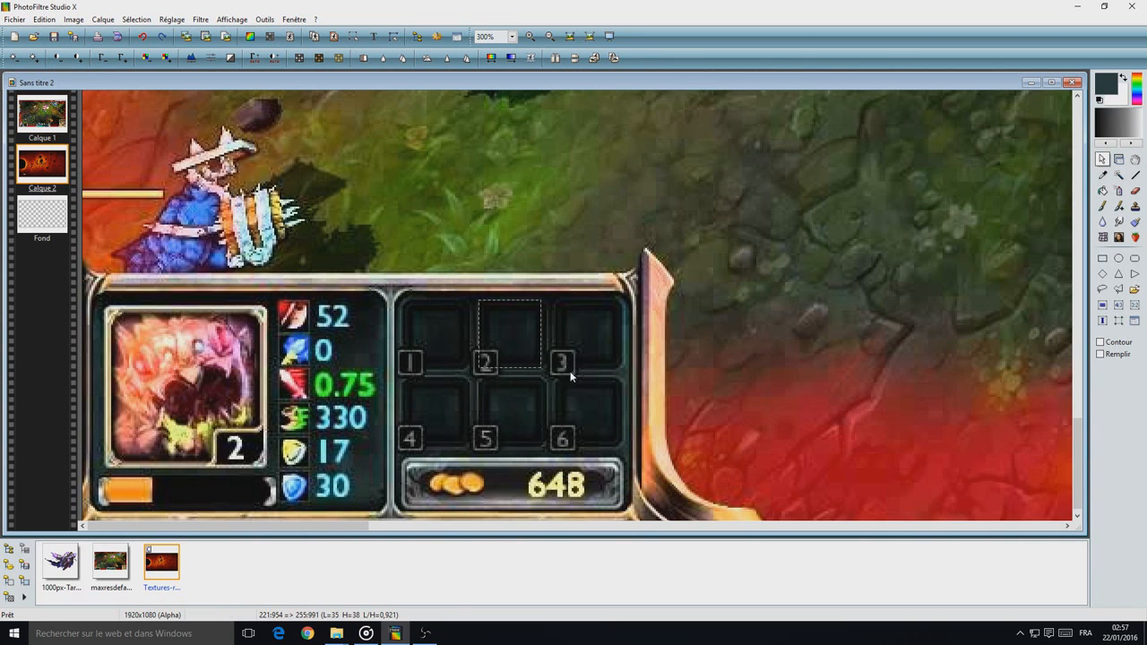
# - Cut item slots 3, 4, 5 and 6 out of the texture layer, each with a rectangle of about 37 × 37 px
pyautogui.moveTo(557, 300); pyautogui.dragTo(622, 367)
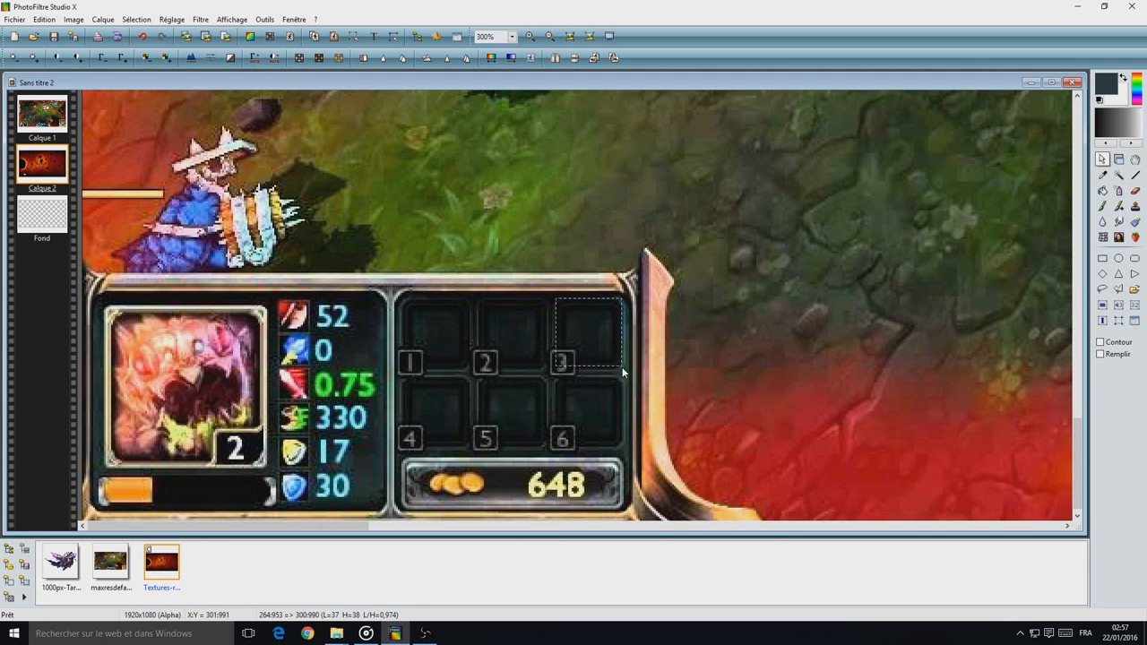
pyautogui.moveTo(404, 380); pyautogui.dragTo(469, 444)
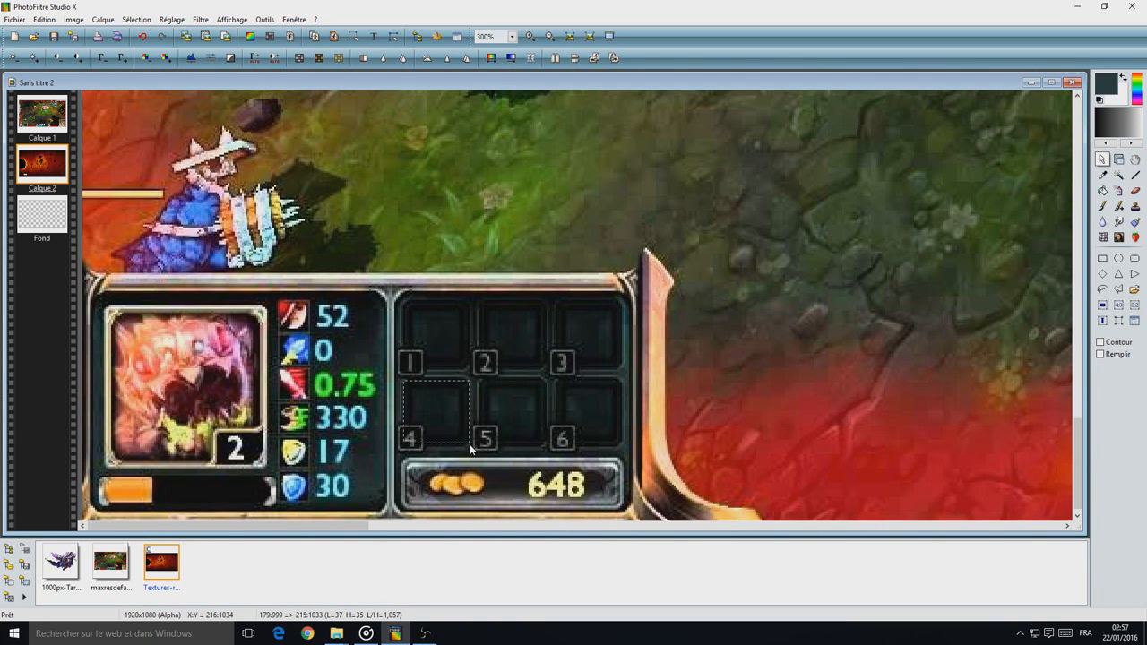
pyautogui.moveTo(480, 380); pyautogui.dragTo(544, 450)
pyautogui.moveTo(555, 381); pyautogui.dragTo(621, 445)
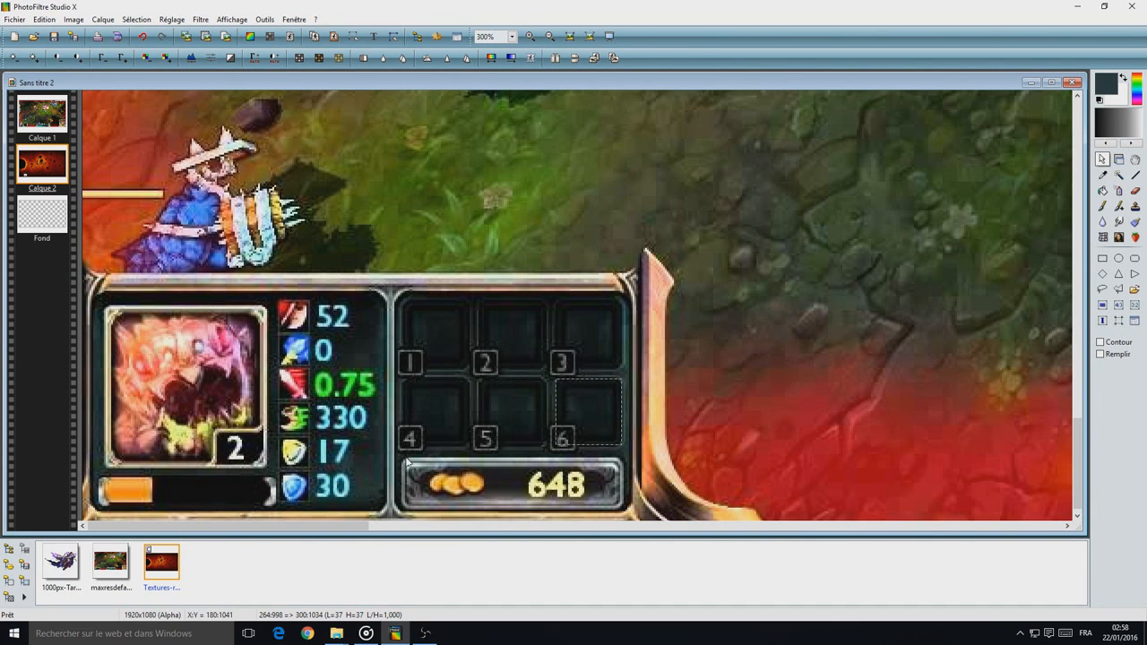
# - Cut the gold counter (about 121 × 29 px) and the champion portrait and stats area (about 161 × 121 px) out of the texture layer
pyautogui.moveTo(406, 462); pyautogui.dragTo(627, 510)
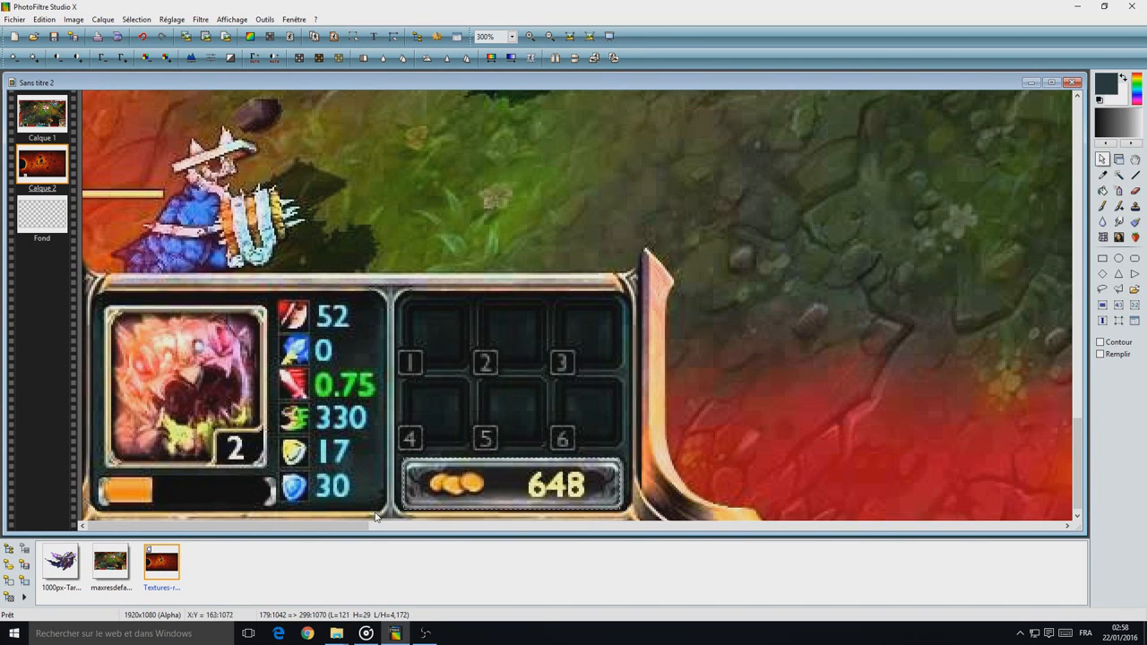
pyautogui.moveTo(380, 515); pyautogui.dragTo(93, 298)
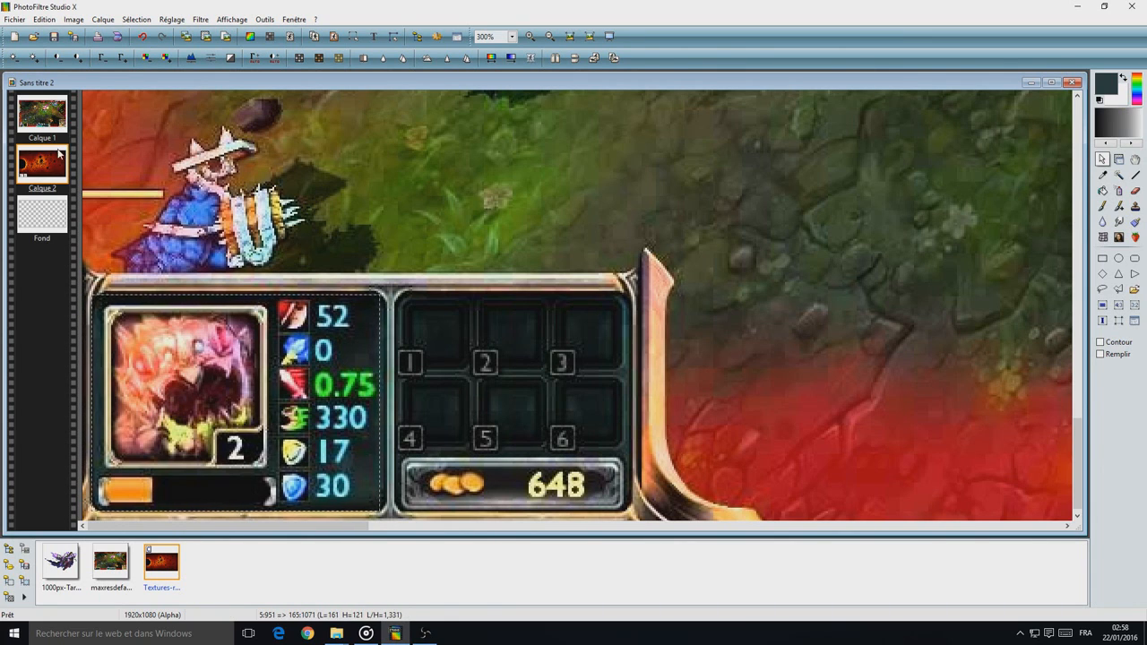
# - Hide game screenshot layer Calque 1 to check the item, gold and portrait cut-outs in the texture, and show the layer again
pyautogui.scroll(-4, 338, 300)
pyautogui.scroll(1, 337, 300)
pyautogui.scroll(-1, 338, 300)
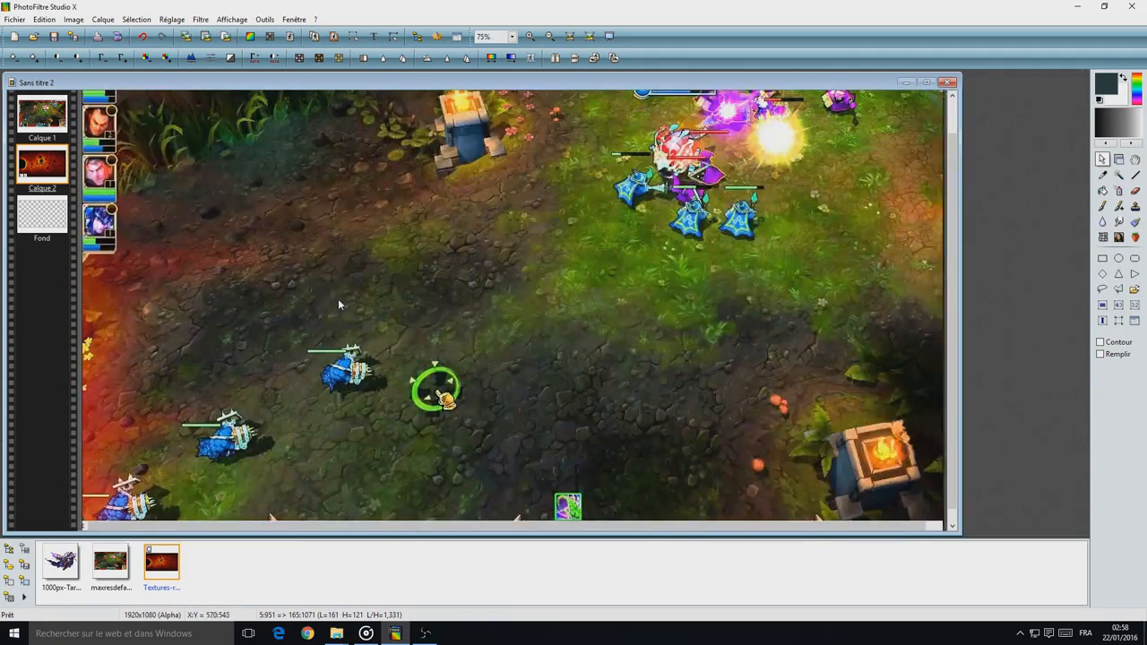
pyautogui.scroll(-1, 121, 157)
pyautogui.rightClick(37, 117)
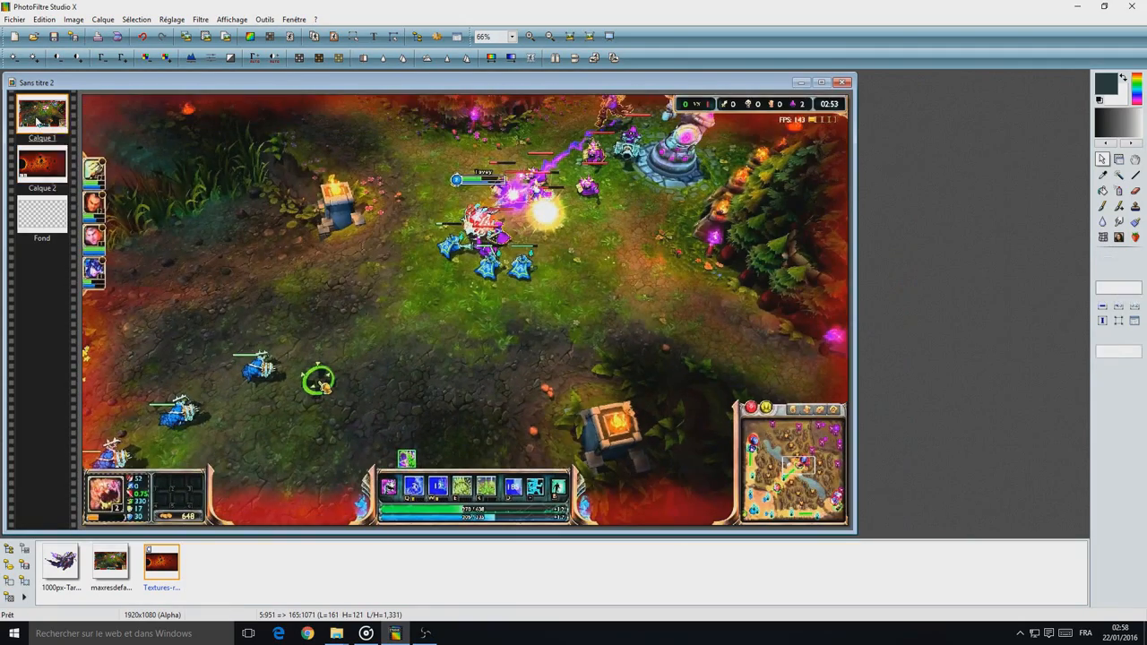
pyautogui.click(59, 124)
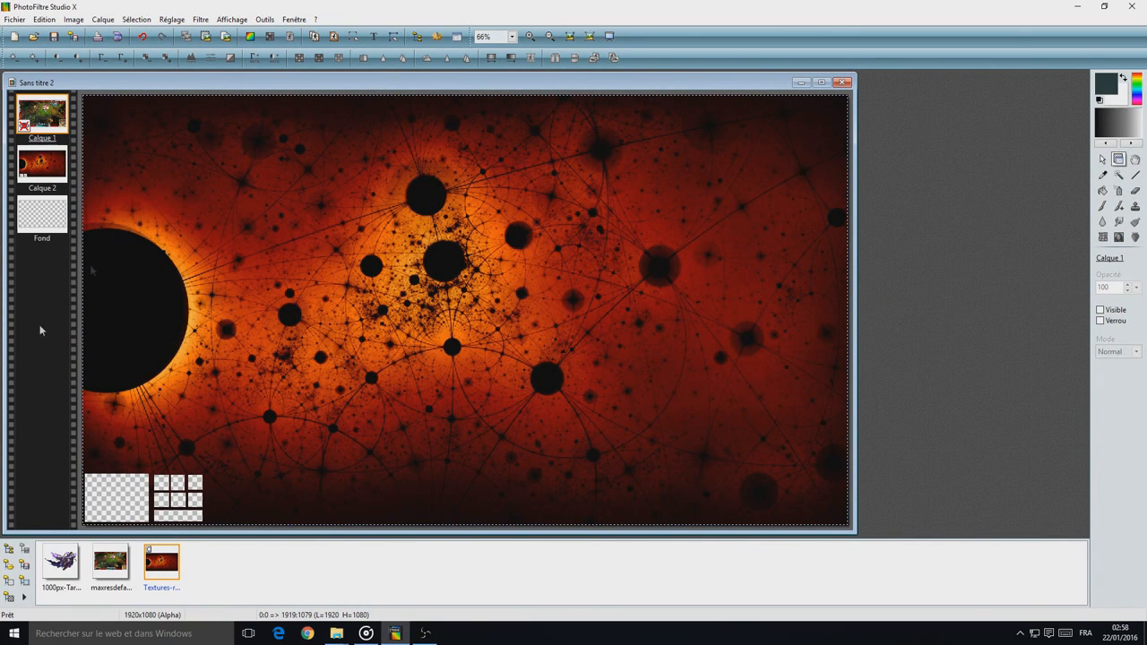
pyautogui.rightClick(43, 110)
pyautogui.click(59, 116)
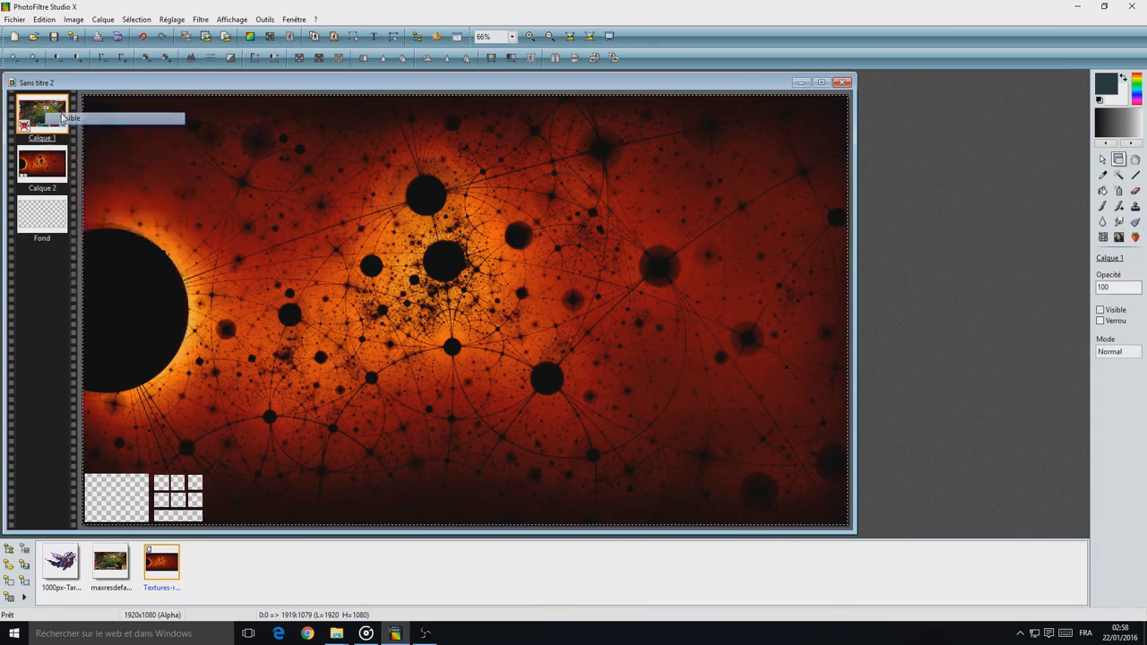
# - Select the passive ability icon beside Q with a rectangle of about 42 × 44 px and delete the texture there on Calque 2
pyautogui.scroll(1, 438, 499)
pyautogui.scroll(2, 438, 499)
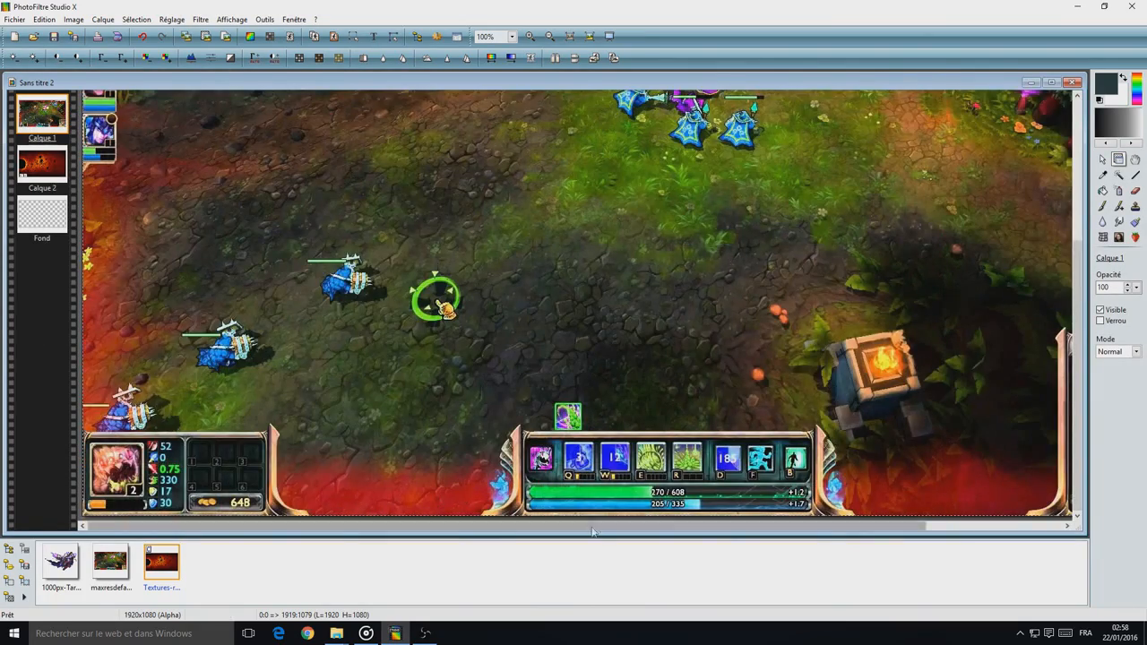
pyautogui.scroll(2, 603, 489)
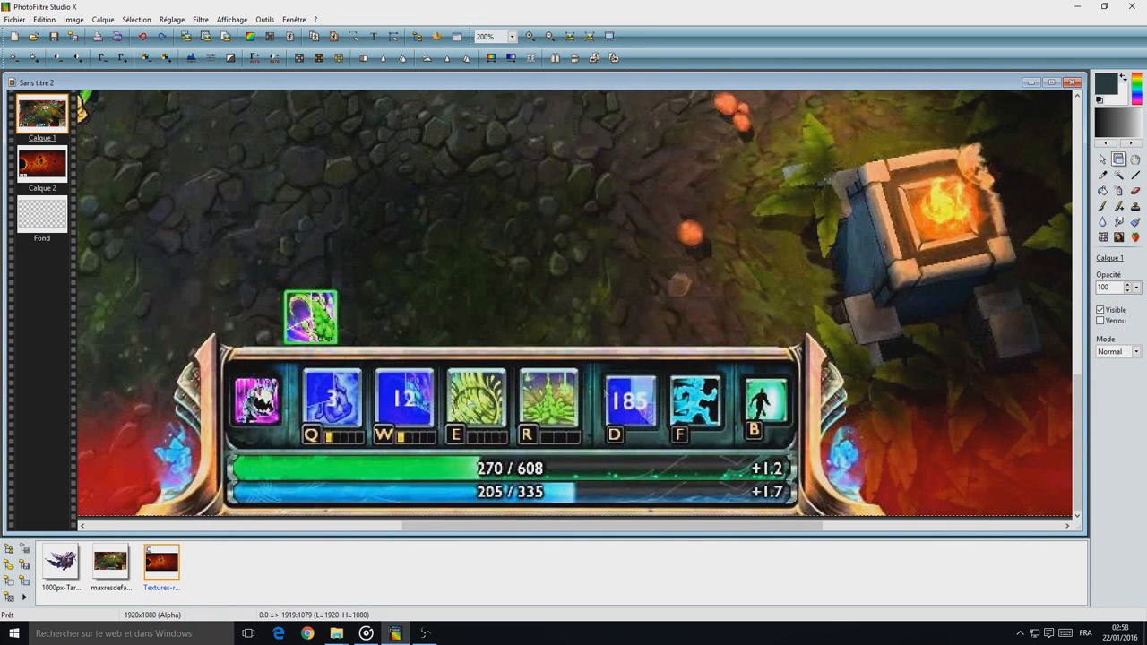
pyautogui.click(1102, 158)
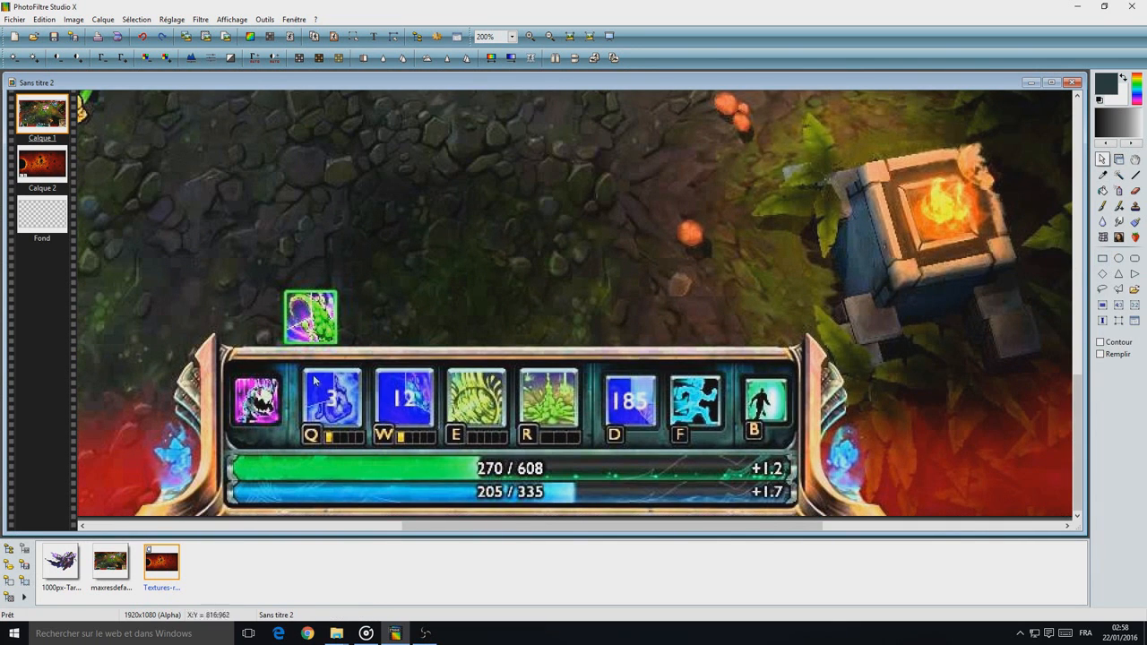
pyautogui.scroll(1, 698, 381)
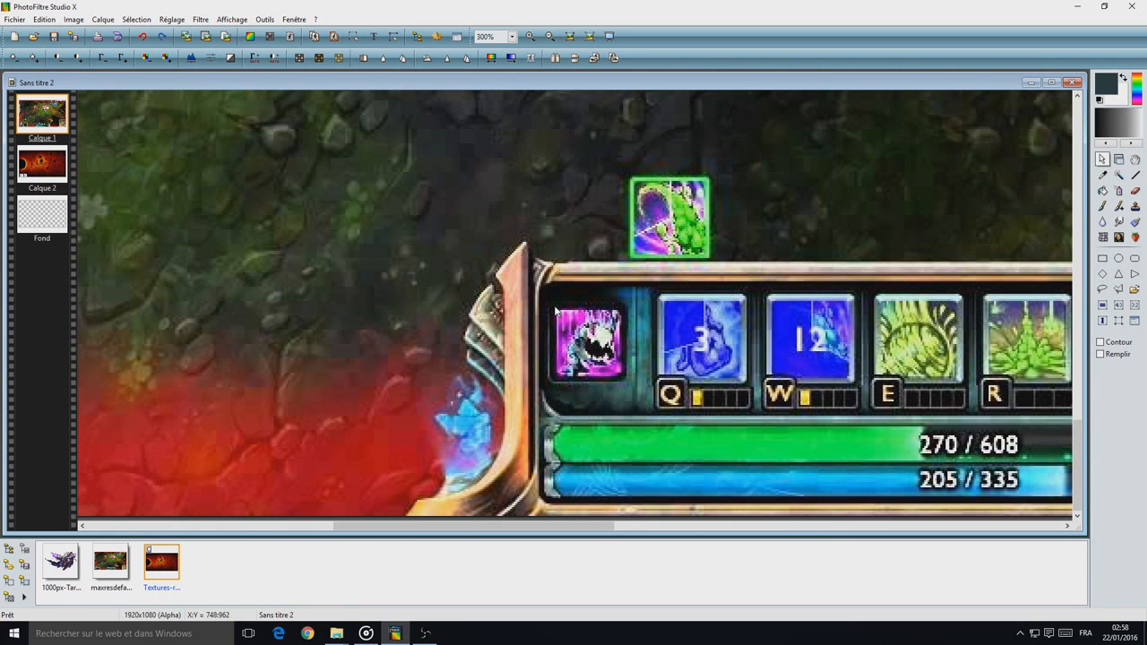
pyautogui.moveTo(553, 307); pyautogui.dragTo(629, 380)
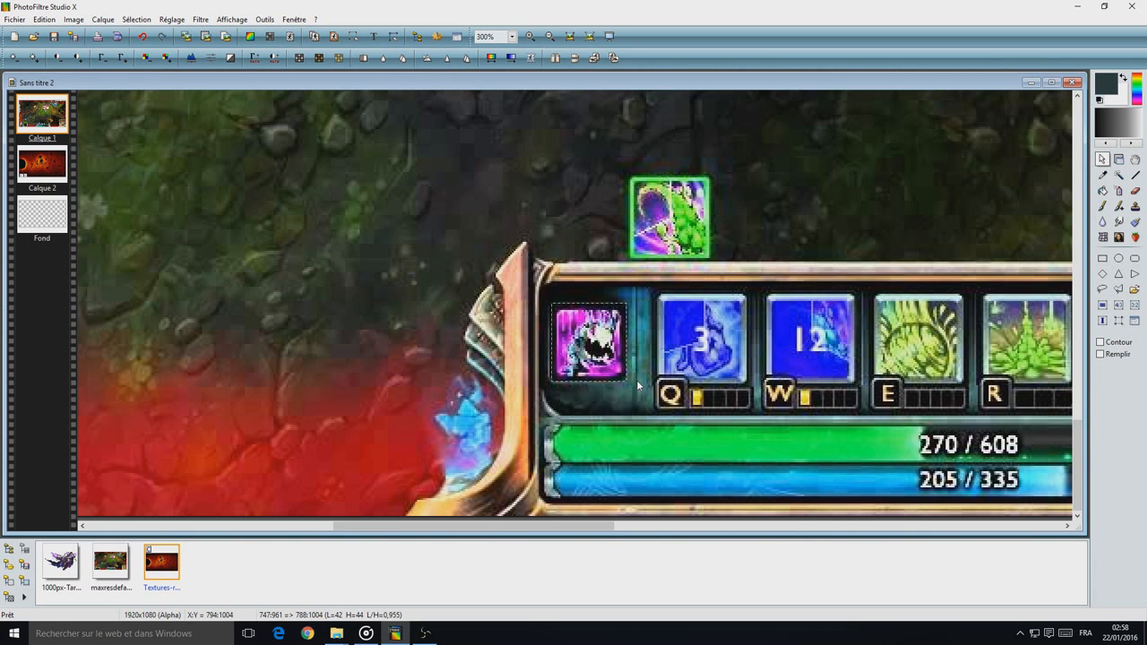
pyautogui.press('Delete')
pyautogui.hotkey('ctrl', 'v')
pyautogui.click(45, 164)
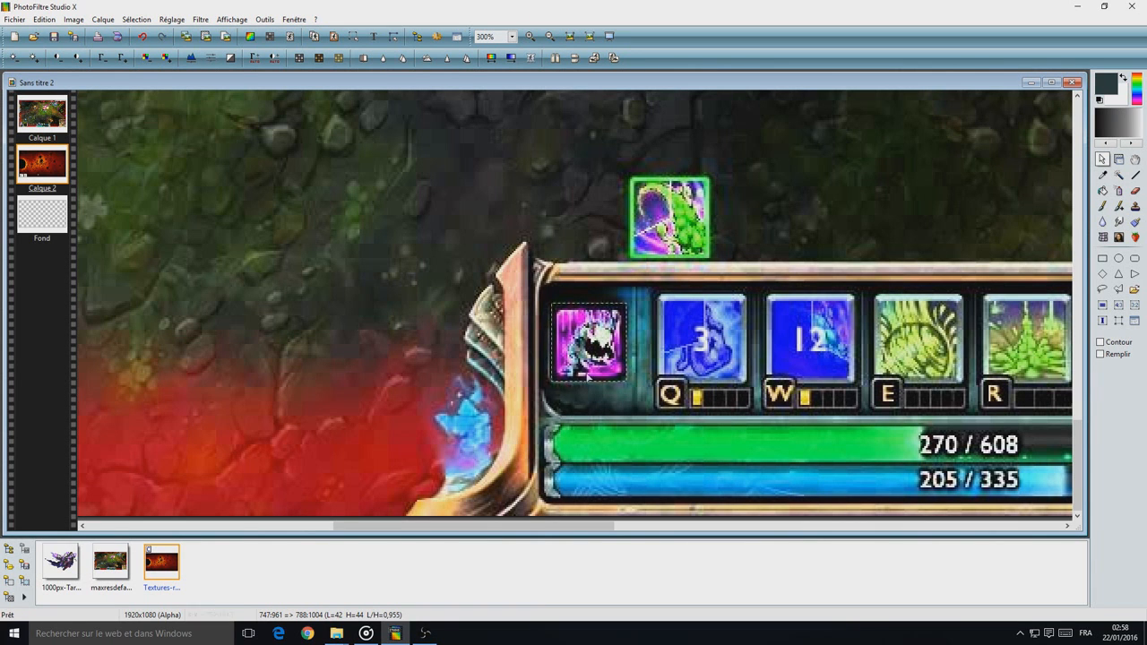
# - Cut the Q, W, E and R ability icons out of the texture layer, each with a rectangle of about 52 × 52 px
pyautogui.moveTo(524, 525); pyautogui.dragTo(592, 525)
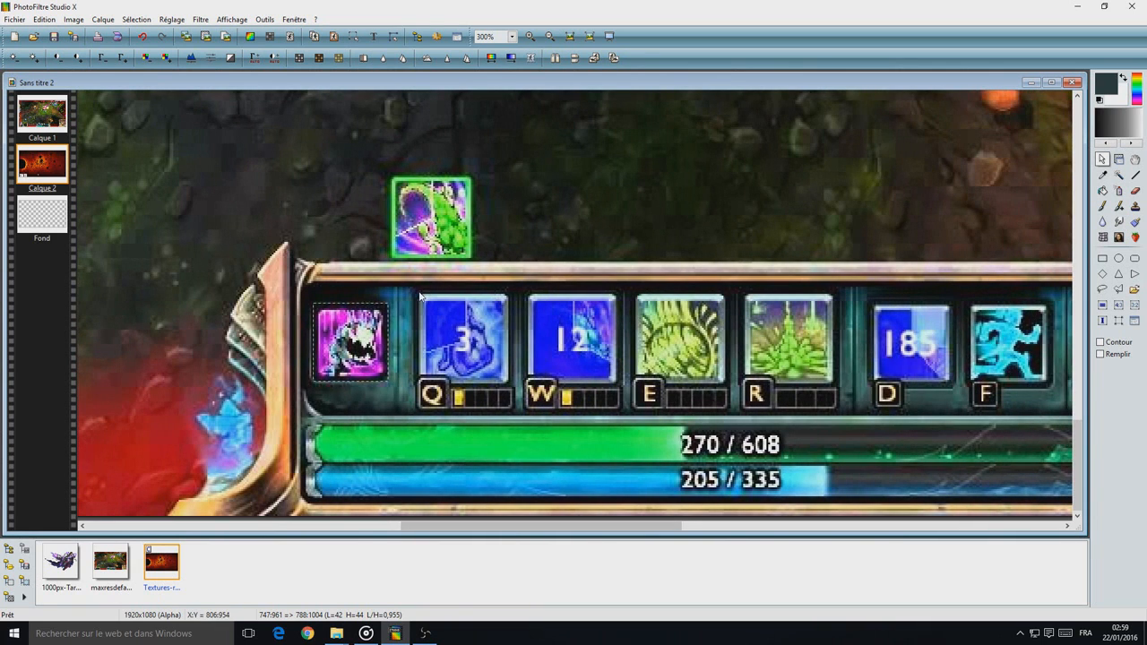
pyautogui.moveTo(419, 296); pyautogui.dragTo(513, 392)
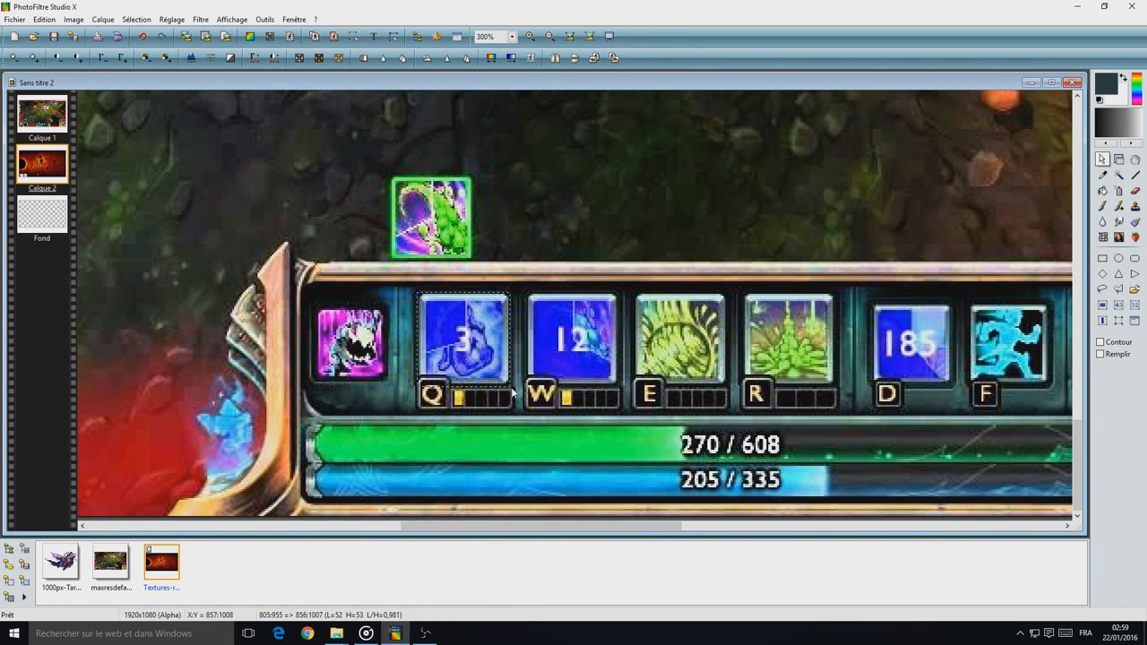
pyautogui.moveTo(528, 294); pyautogui.dragTo(619, 390)
pyautogui.moveTo(635, 294); pyautogui.dragTo(728, 388)
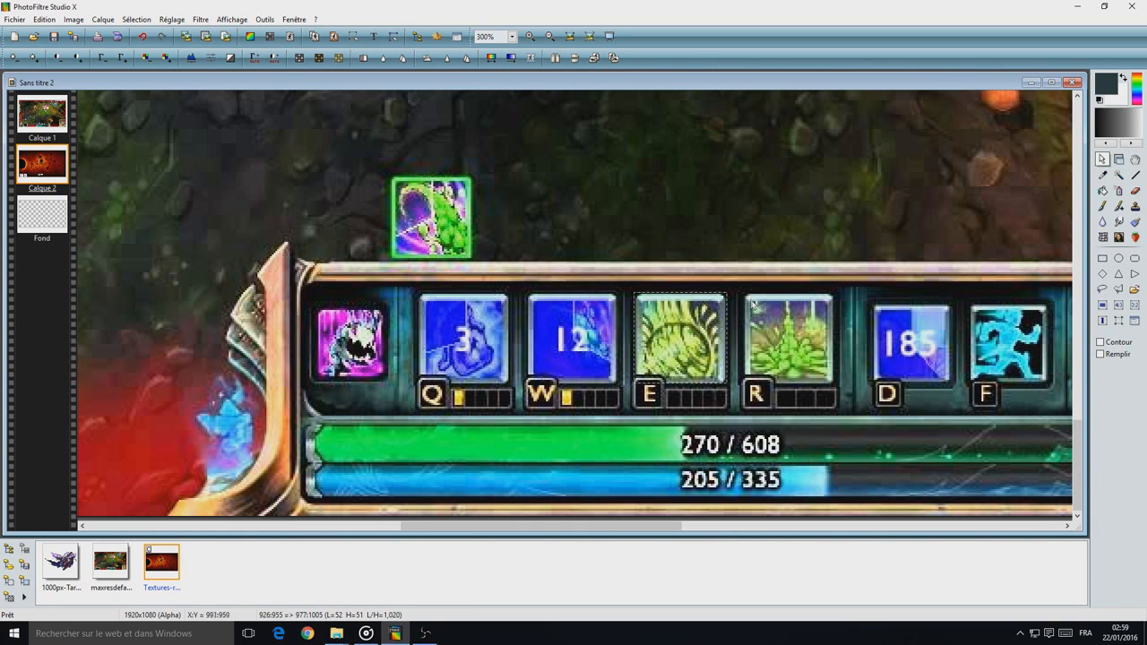
pyautogui.moveTo(745, 296); pyautogui.dragTo(840, 389)
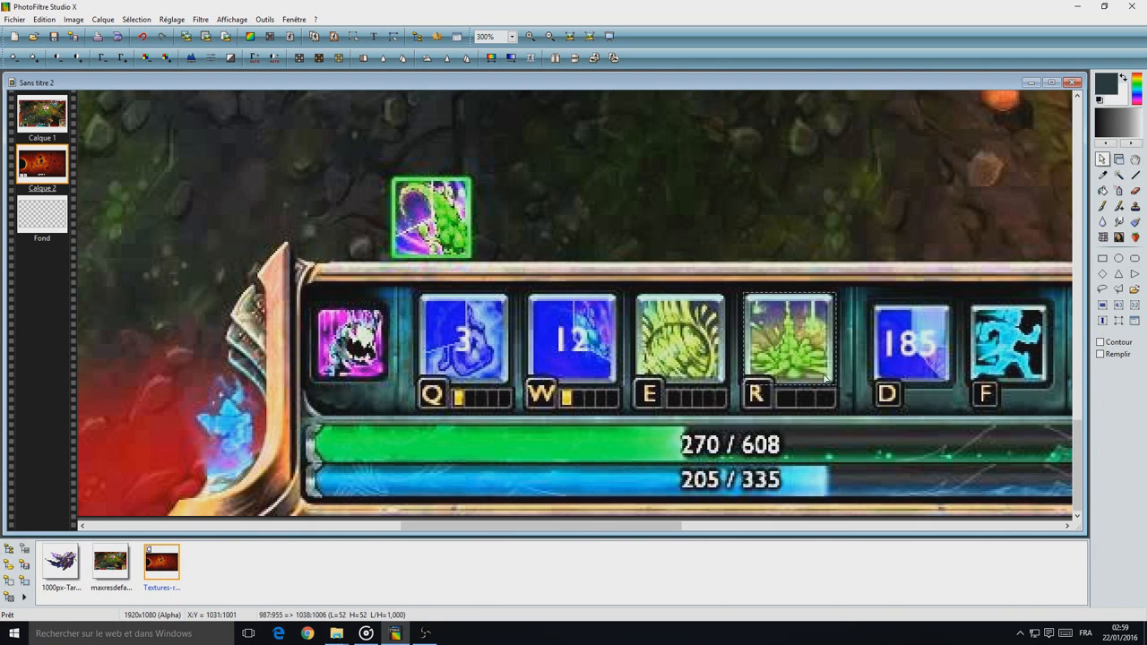
# - Cut the D and F spell icons (about 48 × 51 px) and the B recall icon (about 41 × 42 px) out of the texture layer
pyautogui.moveTo(603, 526); pyautogui.dragTo(712, 535)
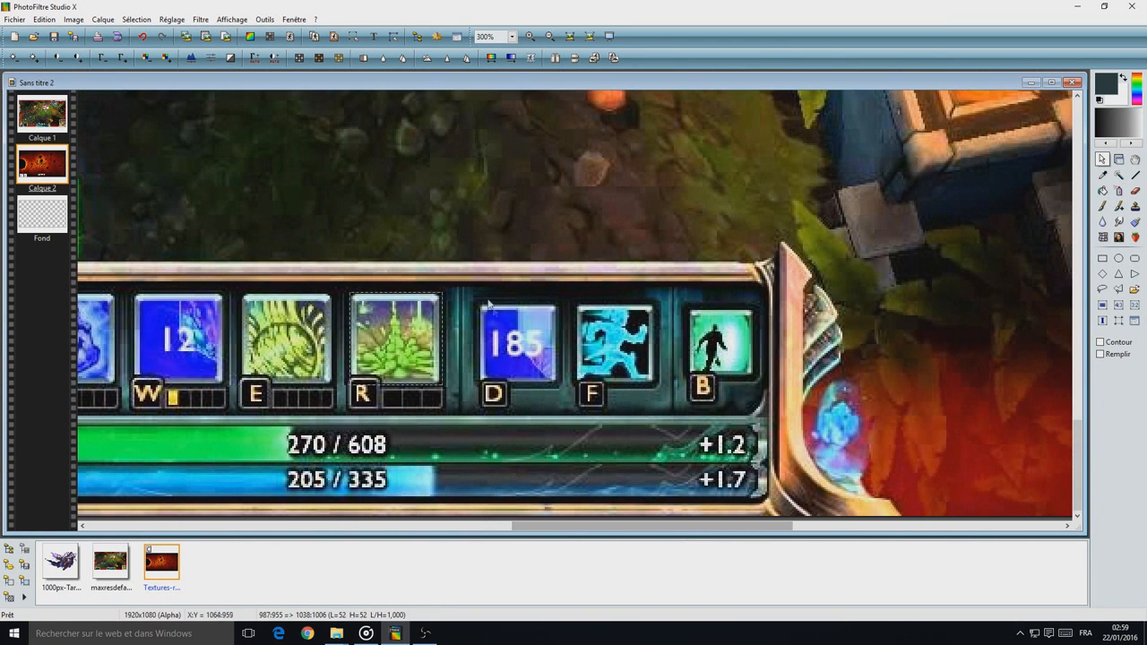
pyautogui.moveTo(476, 301); pyautogui.dragTo(561, 388)
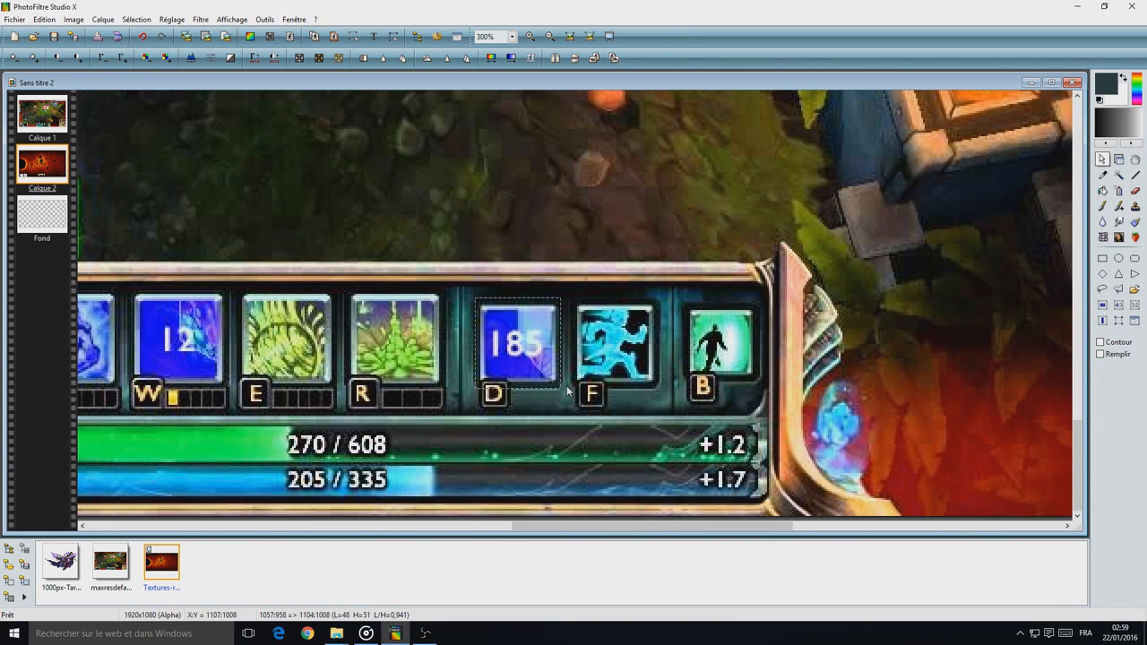
pyautogui.moveTo(574, 305); pyautogui.dragTo(660, 389)
pyautogui.moveTo(686, 310); pyautogui.dragTo(758, 383)
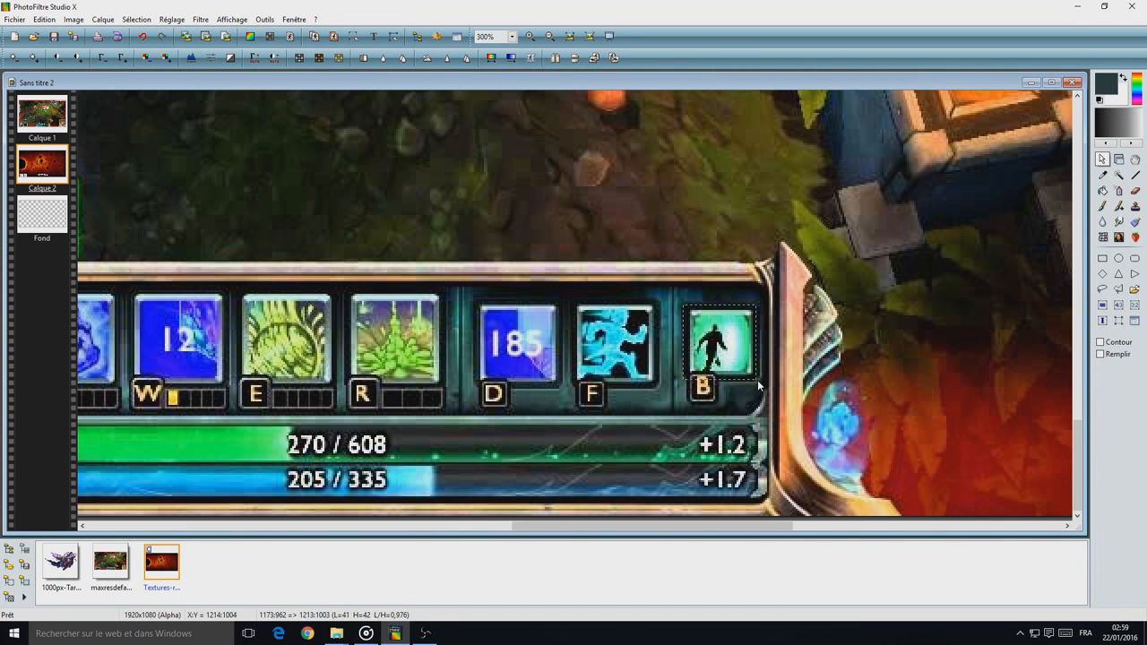
# - Cut the health and mana bars out of the texture layer with one rectangle of about 478 × 42 px
pyautogui.scroll(-1, 757, 380)
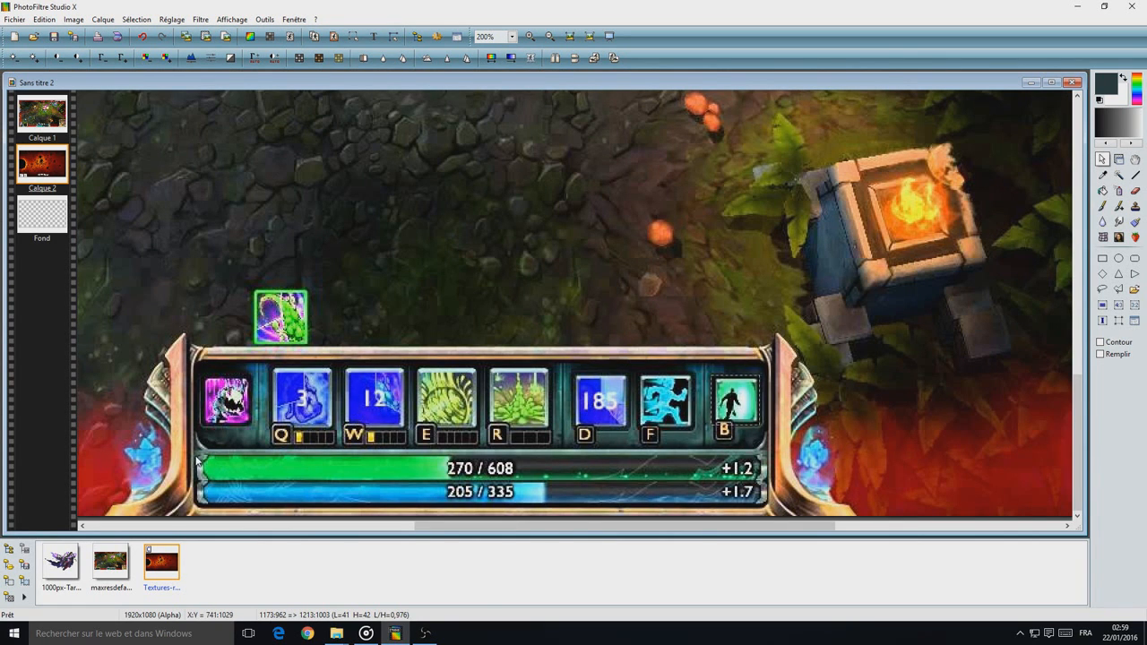
pyautogui.moveTo(196, 461)
pyautogui.mouseDown()
pyautogui.moveTo(757, 511)
pyautogui.moveTo(769, 498)
pyautogui.moveTo(769, 509)
pyautogui.mouseUp()
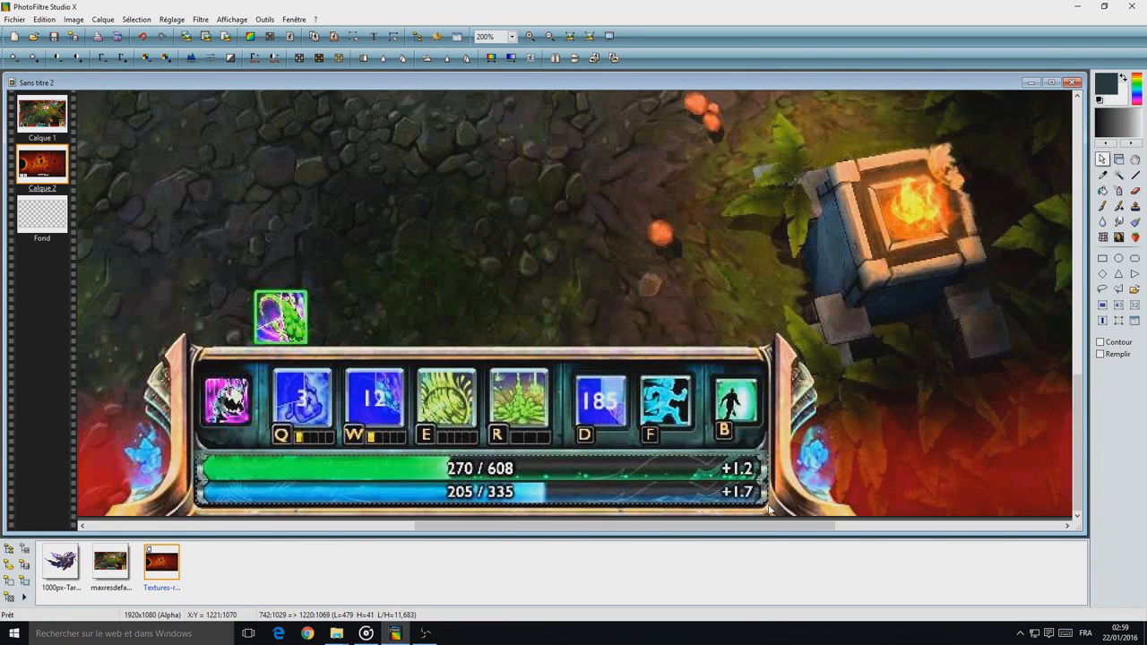
pyautogui.moveTo(769, 509); pyautogui.dragTo(768, 509)
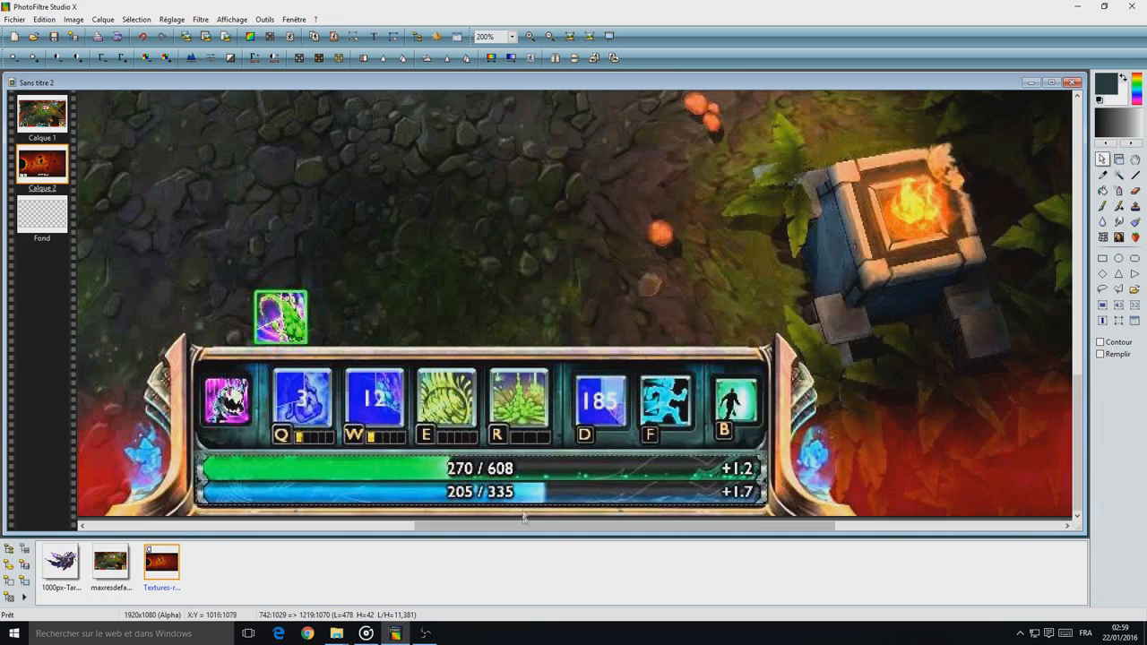
# - Hide layer Calque 1 to check the ability icon and health bar cut-outs in the texture, and show it again
pyautogui.scroll(-2, 435, 487)
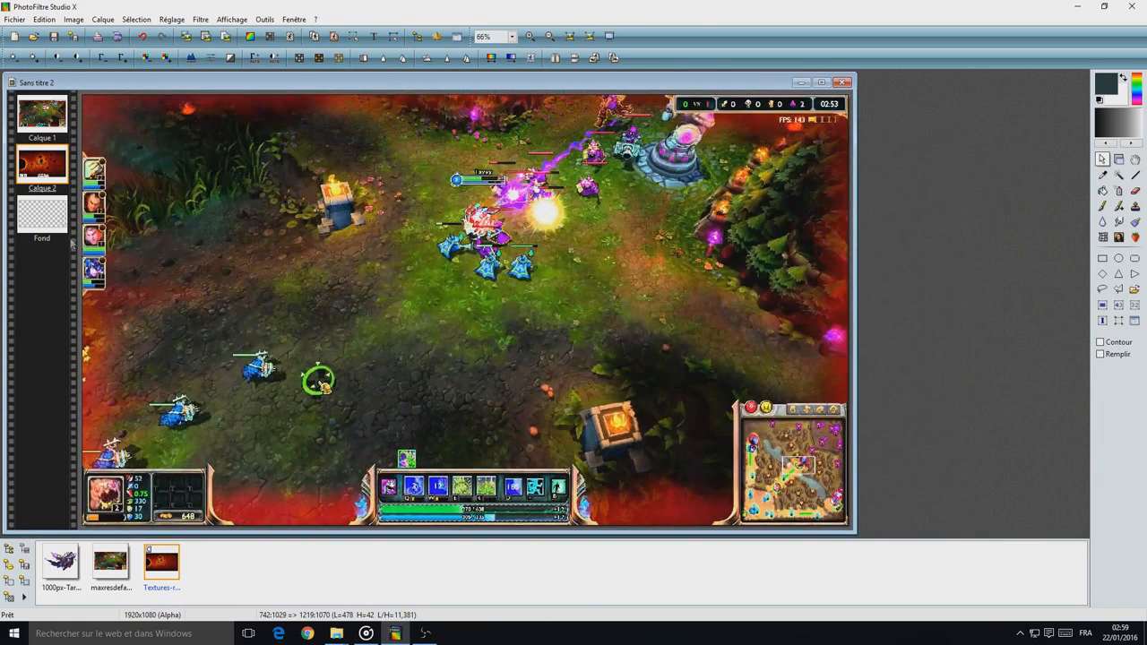
pyautogui.rightClick(39, 120)
pyautogui.click(76, 131)
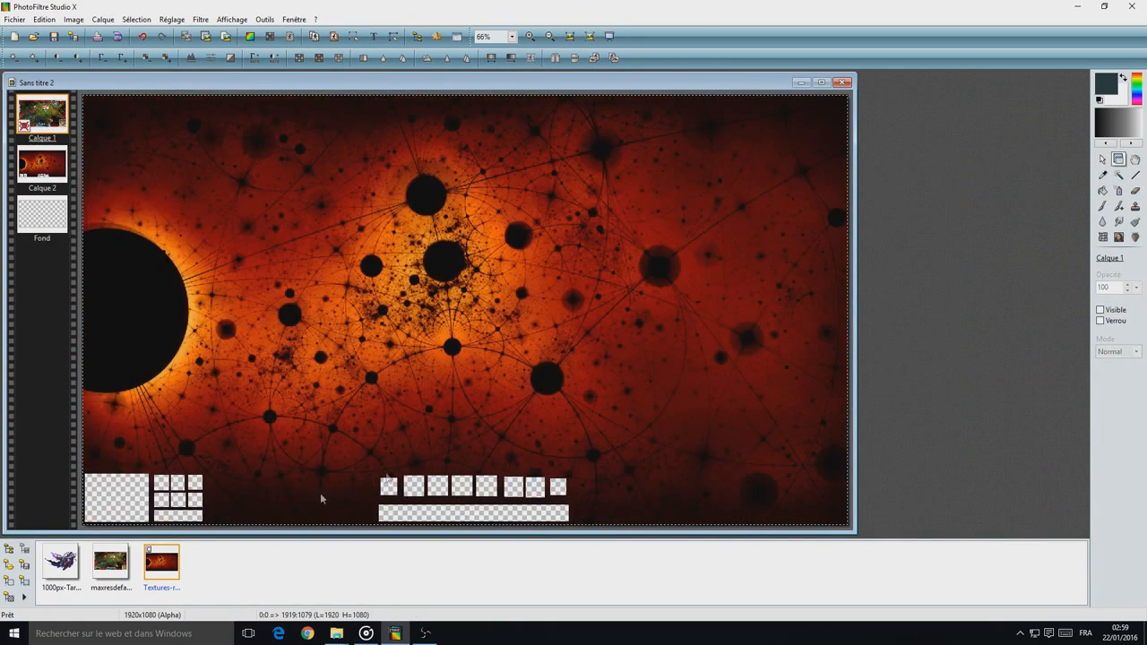
pyautogui.rightClick(41, 117)
pyautogui.click(84, 127)
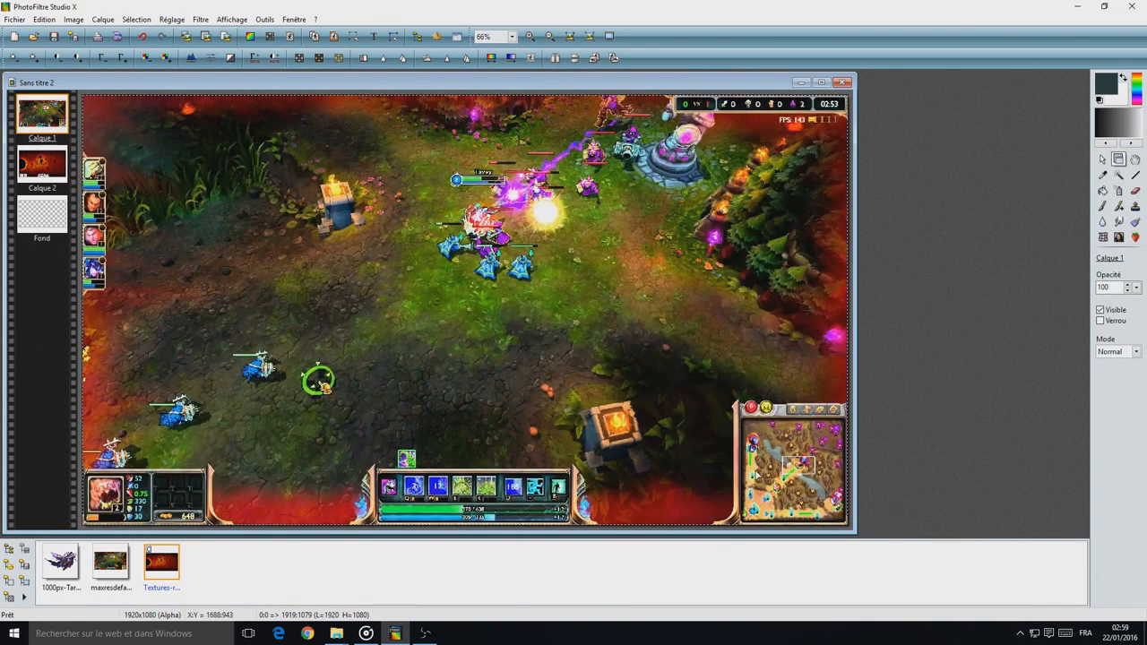
# - Cut the minimap area out of the texture layer Calque 2 with a rounded rectangle of about 277 × 278 px
pyautogui.scroll(1, 791, 477)
pyautogui.scroll(1, 726, 498)
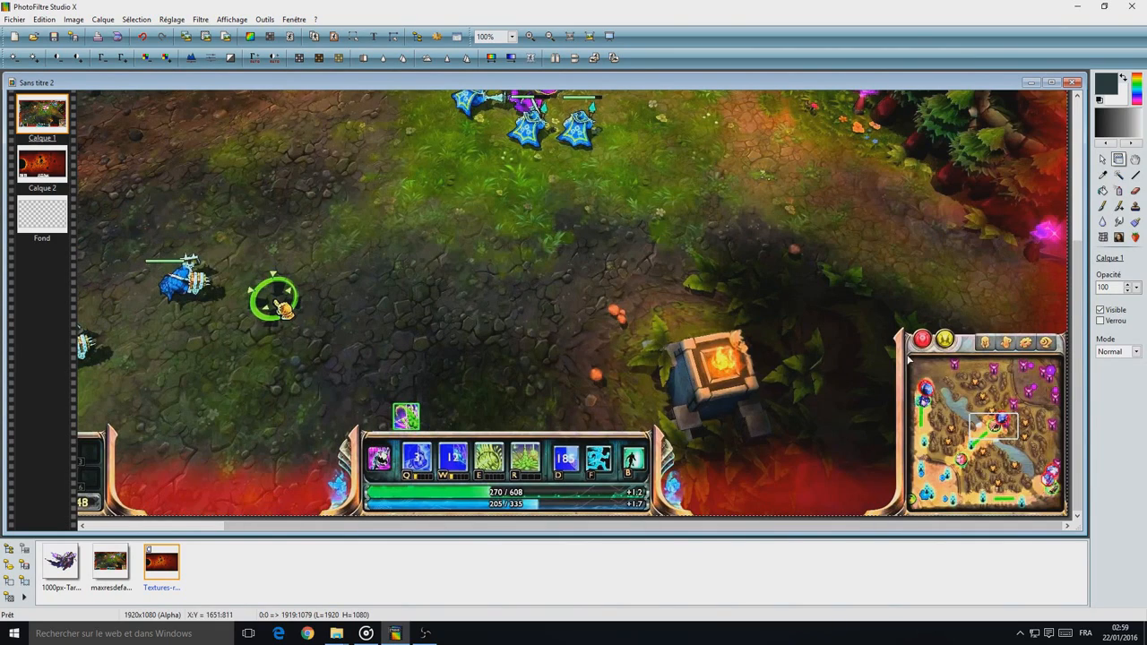
pyautogui.moveTo(908, 356); pyautogui.dragTo(935, 383)
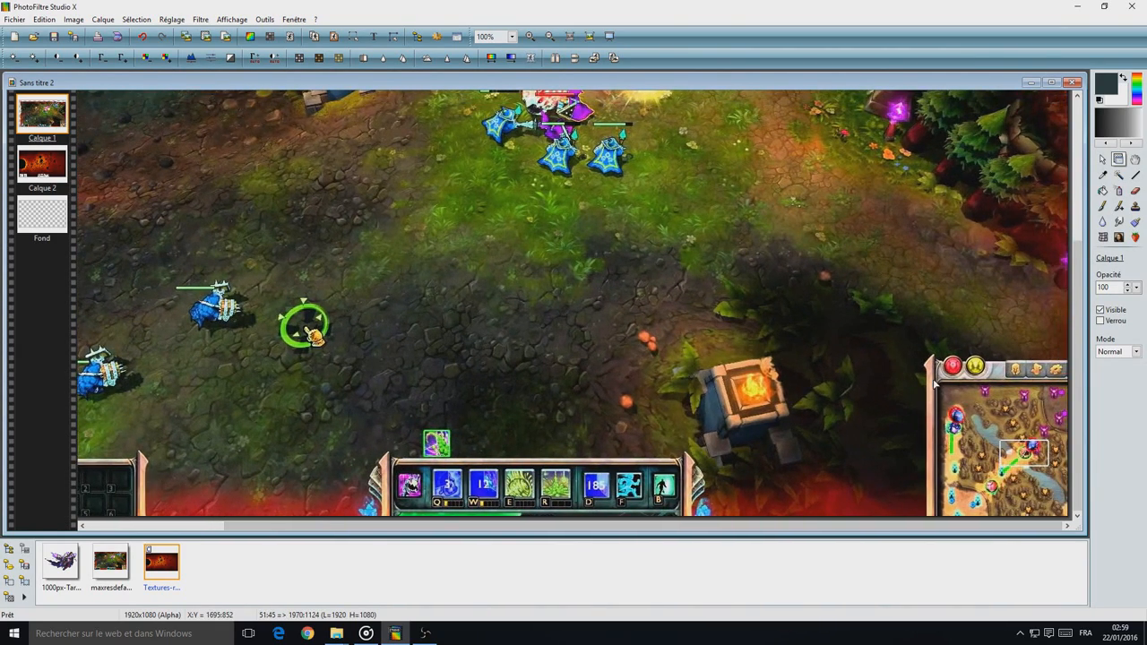
pyautogui.hotkey('ctrl', 'z')
pyautogui.click(1102, 159)
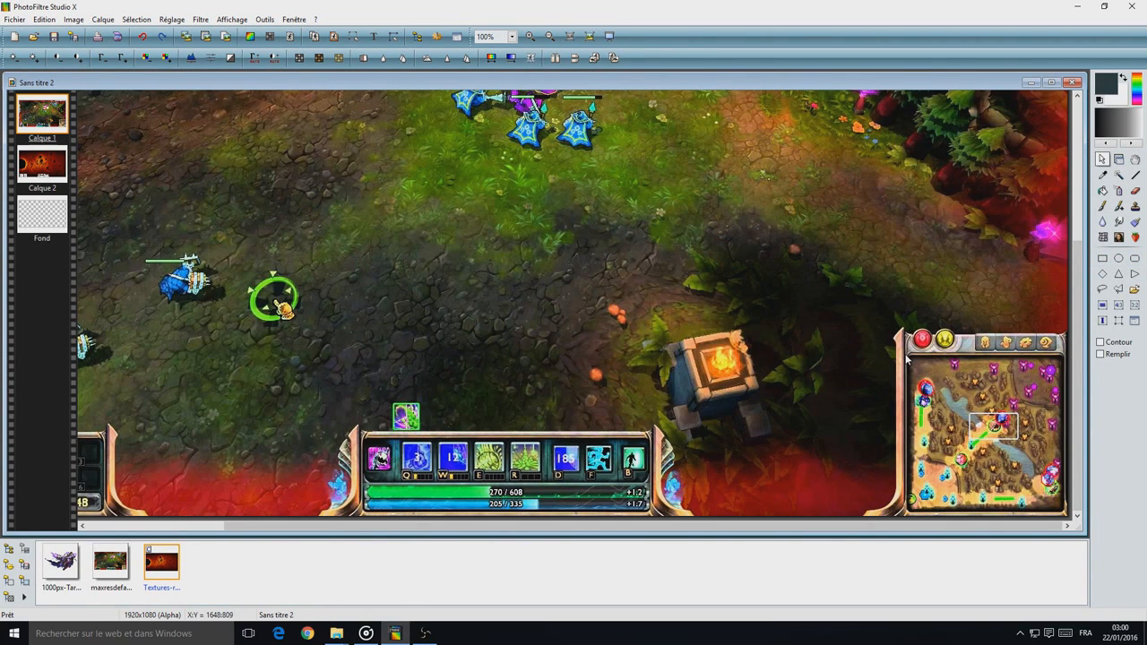
pyautogui.moveTo(903, 356); pyautogui.dragTo(1062, 527)
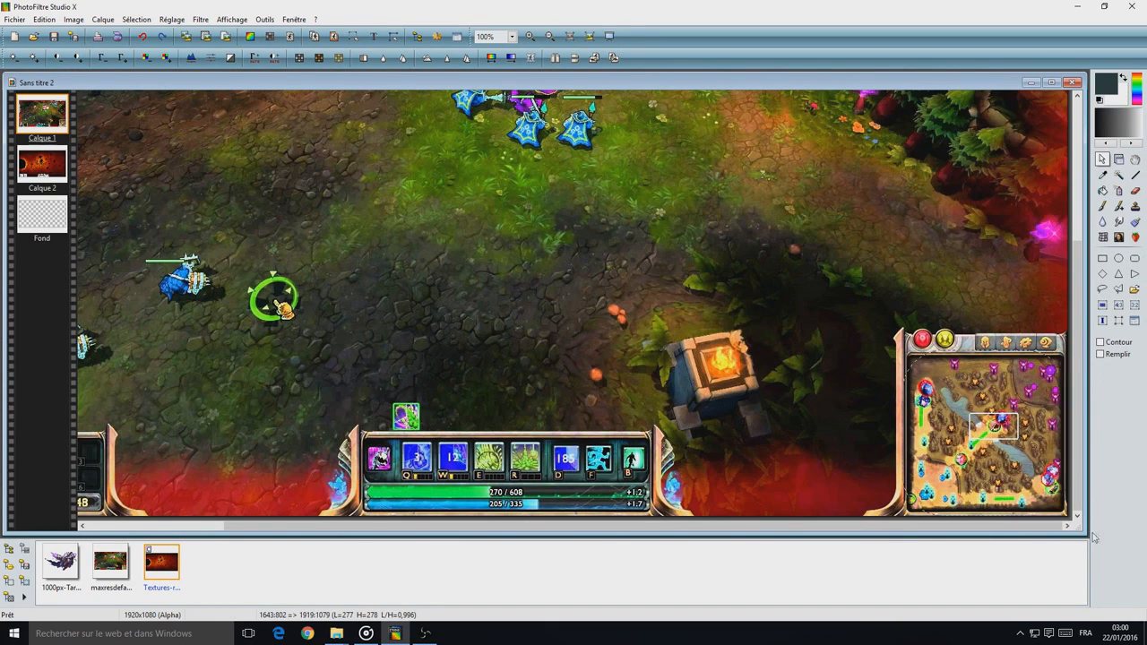
pyautogui.click(50, 177)
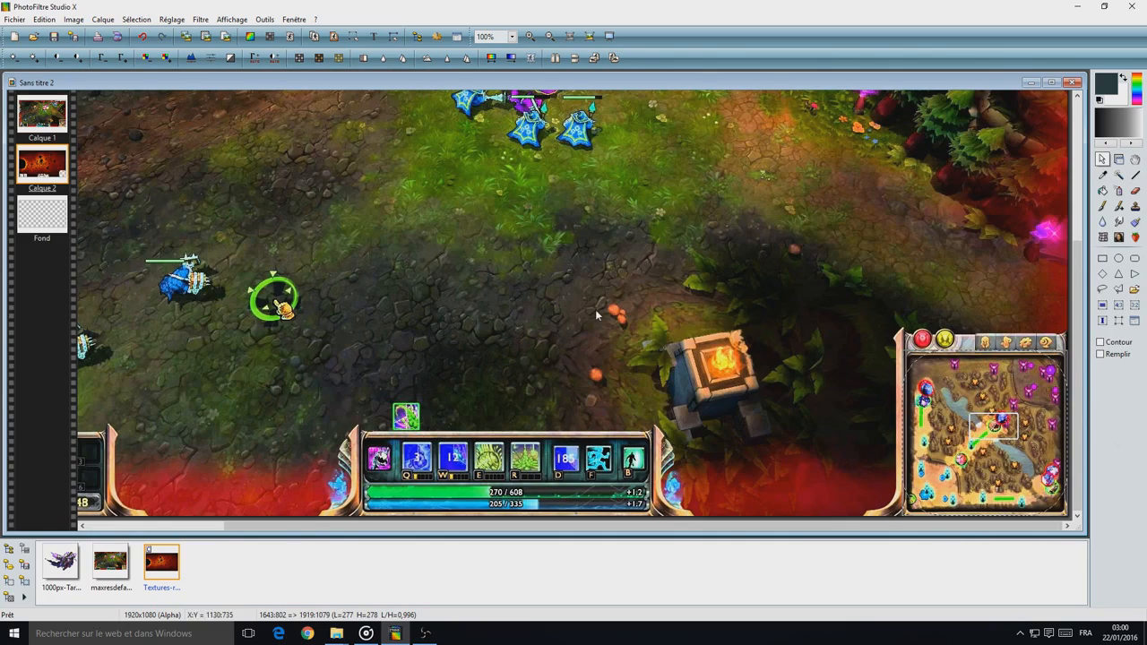
pyautogui.scroll(1, 872, 331)
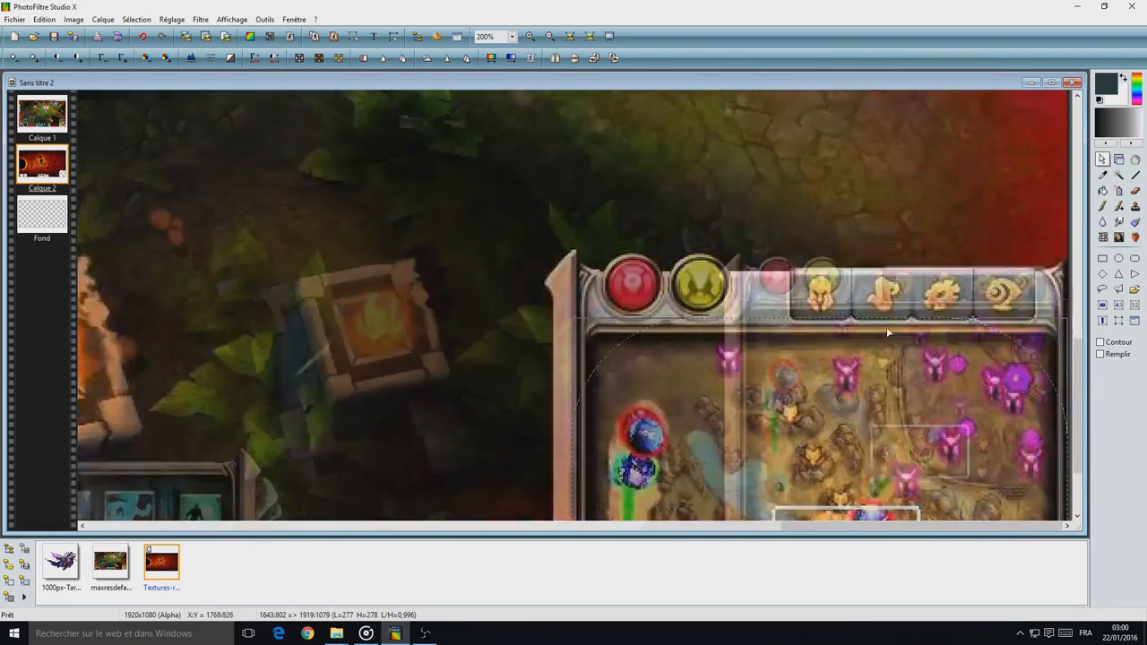
# - Cut the score and timer bar out of the texture layer with a rounded rectangle of about 436 × 45 px
pyautogui.scroll(-2, 887, 332)
pyautogui.scroll(-2, 886, 332)
pyautogui.scroll(1, 676, 328)
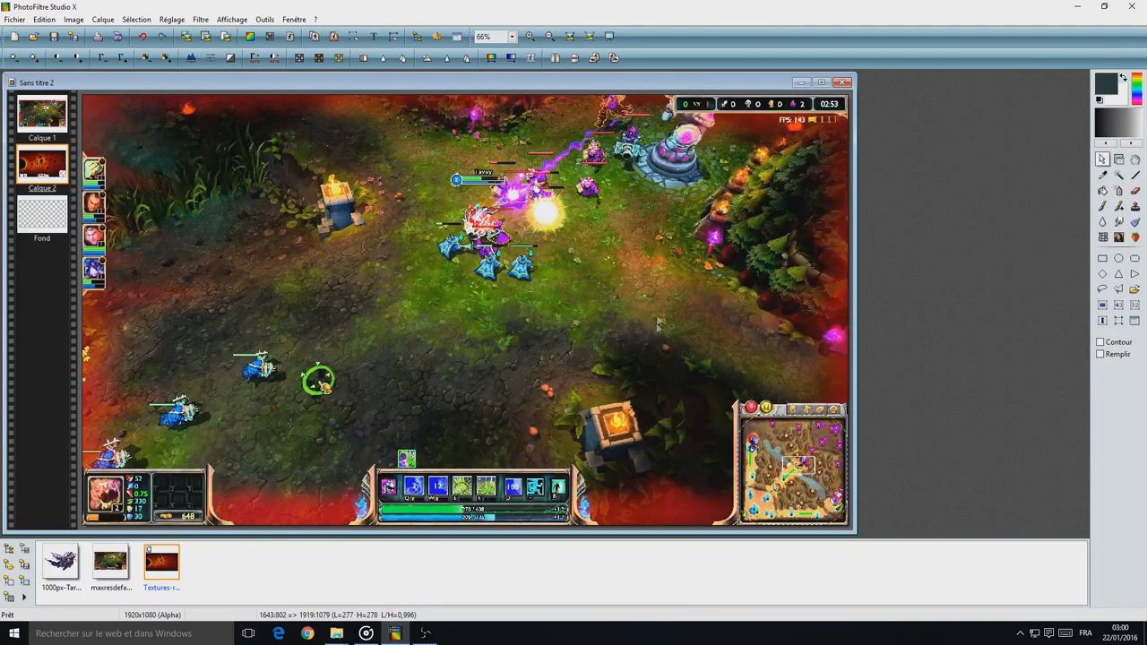
pyautogui.scroll(5, 740, 109)
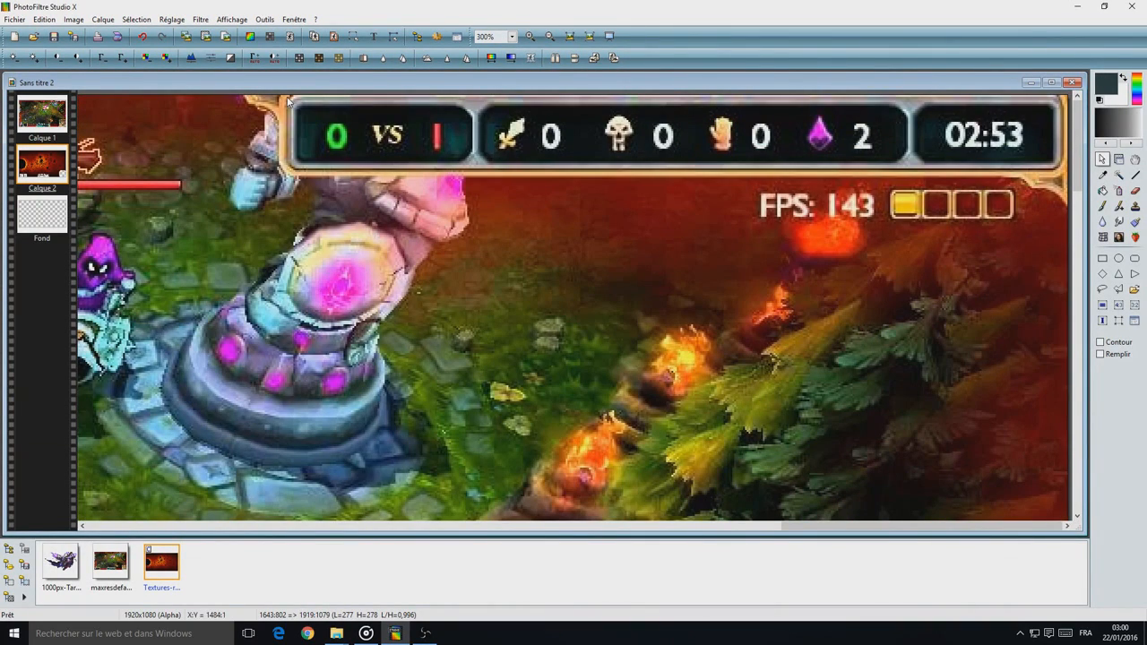
pyautogui.moveTo(288, 101); pyautogui.dragTo(1068, 182)
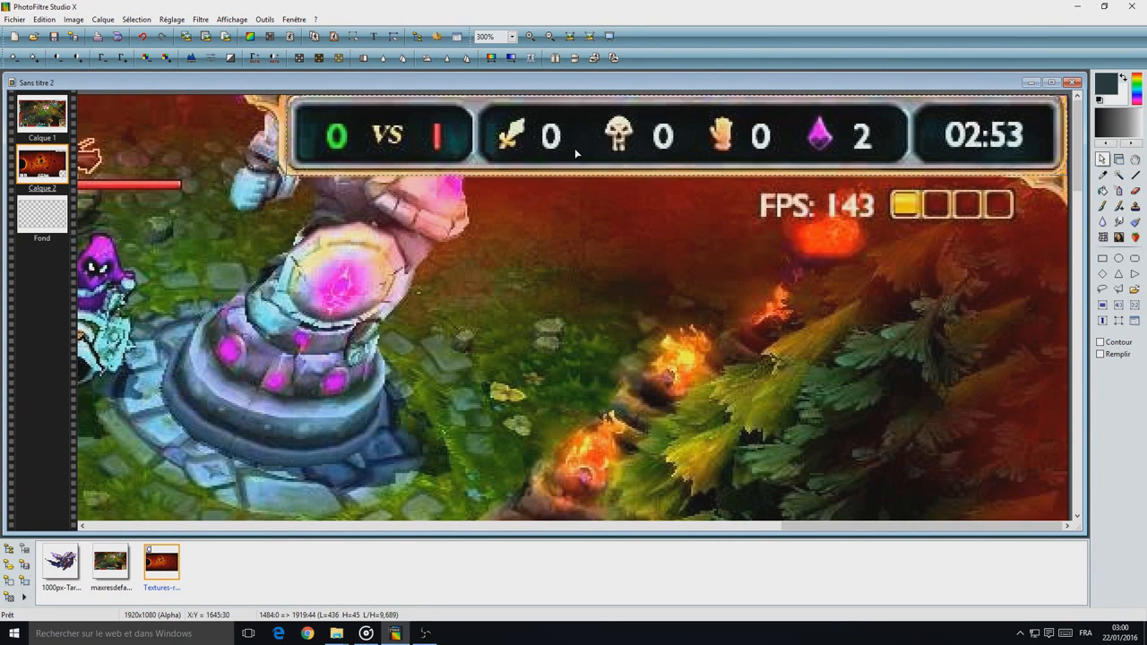
# - Hide layer Calque 1 to check the minimap and score bar cut-outs in the texture, and show it again
pyautogui.scroll(-4, 583, 285)
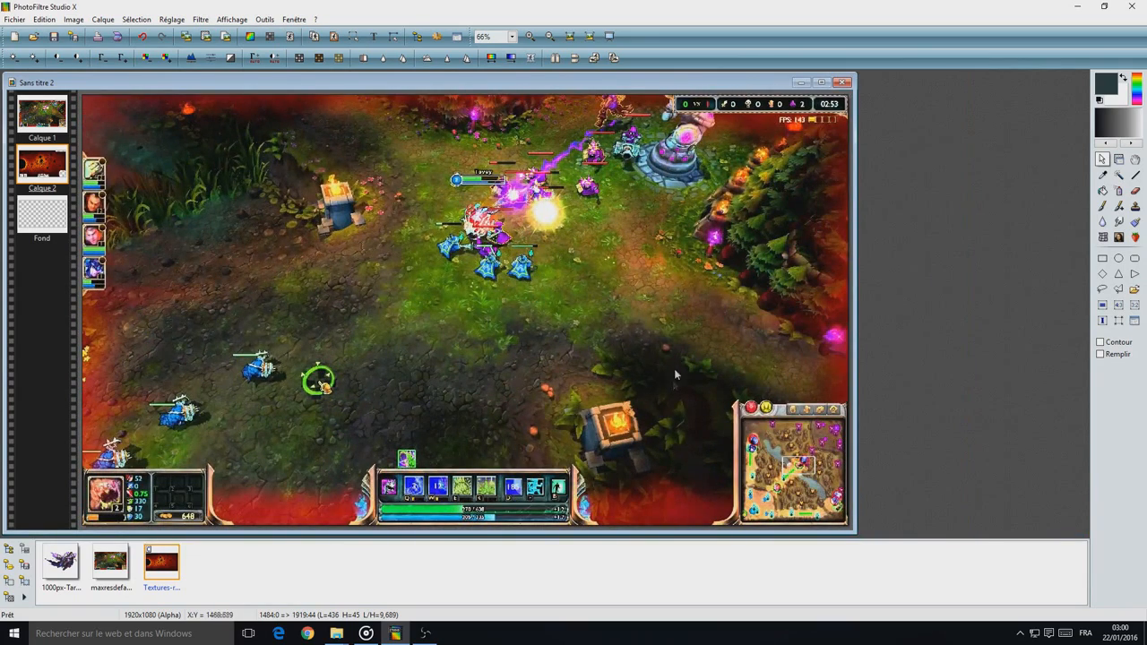
pyautogui.scroll(-1, 138, 122)
pyautogui.rightClick(34, 116)
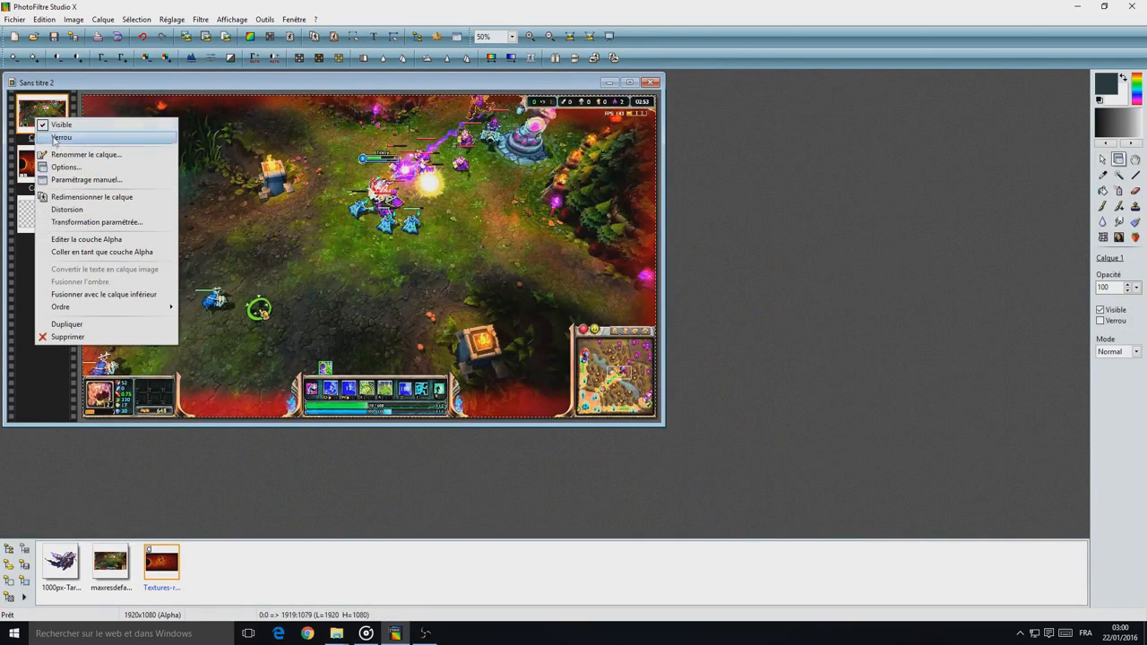
pyautogui.click(63, 125)
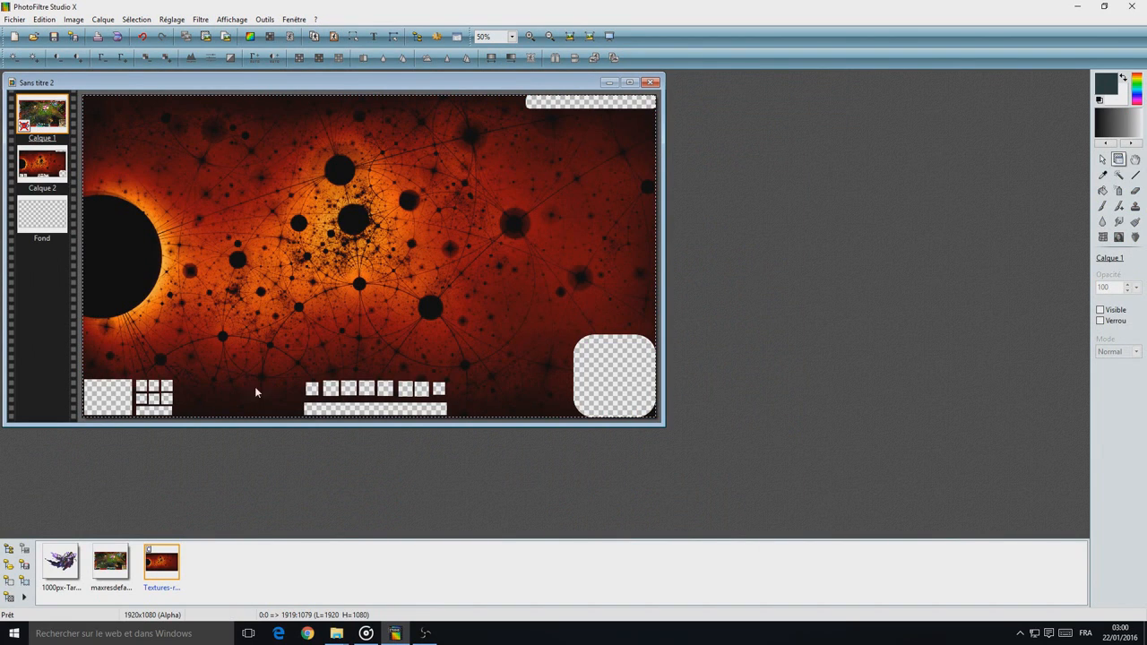
pyautogui.rightClick(46, 106)
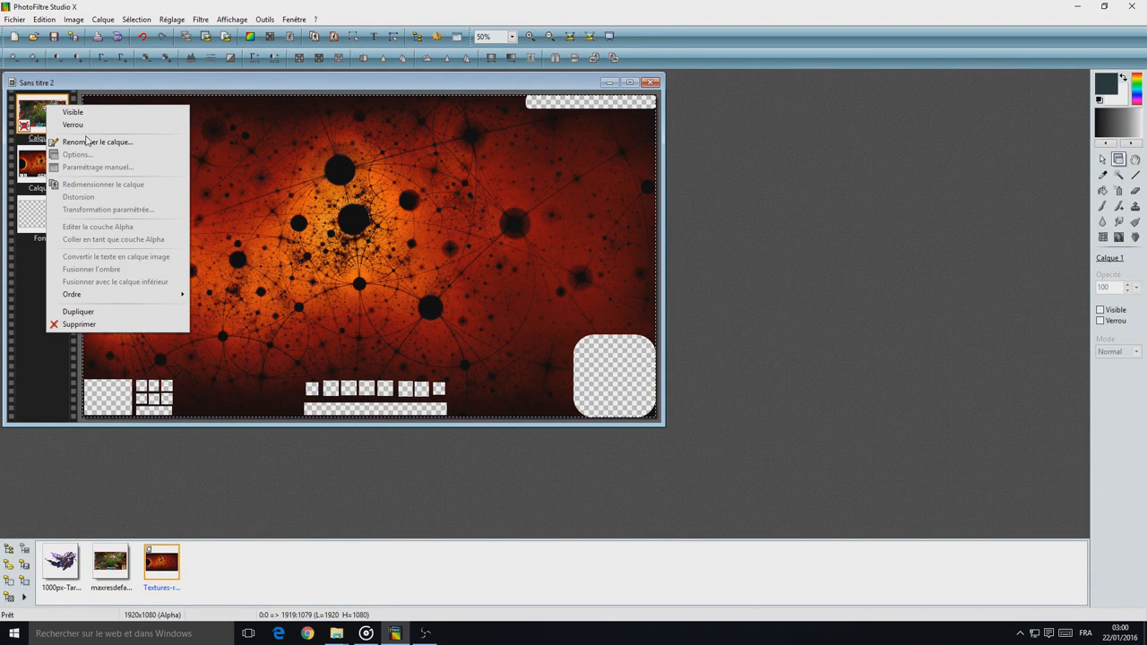
pyautogui.click(72, 112)
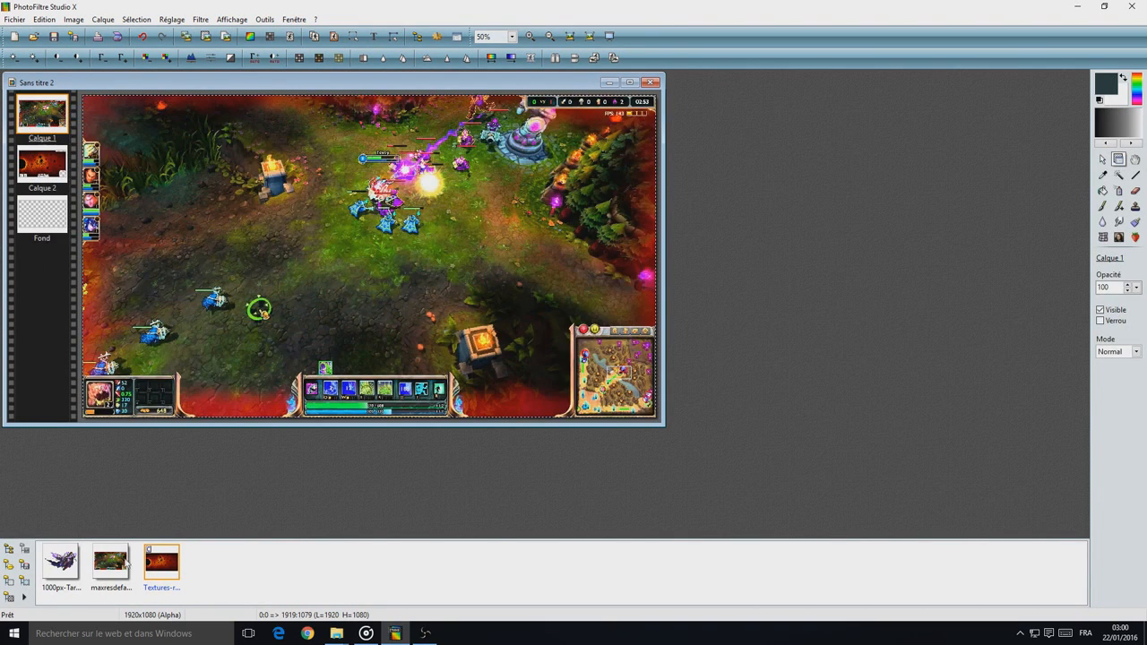
# - Add the red and black texture as a new layer and resize it to about 376 × 316 px
pyautogui.moveTo(166, 572); pyautogui.dragTo(314, 284)
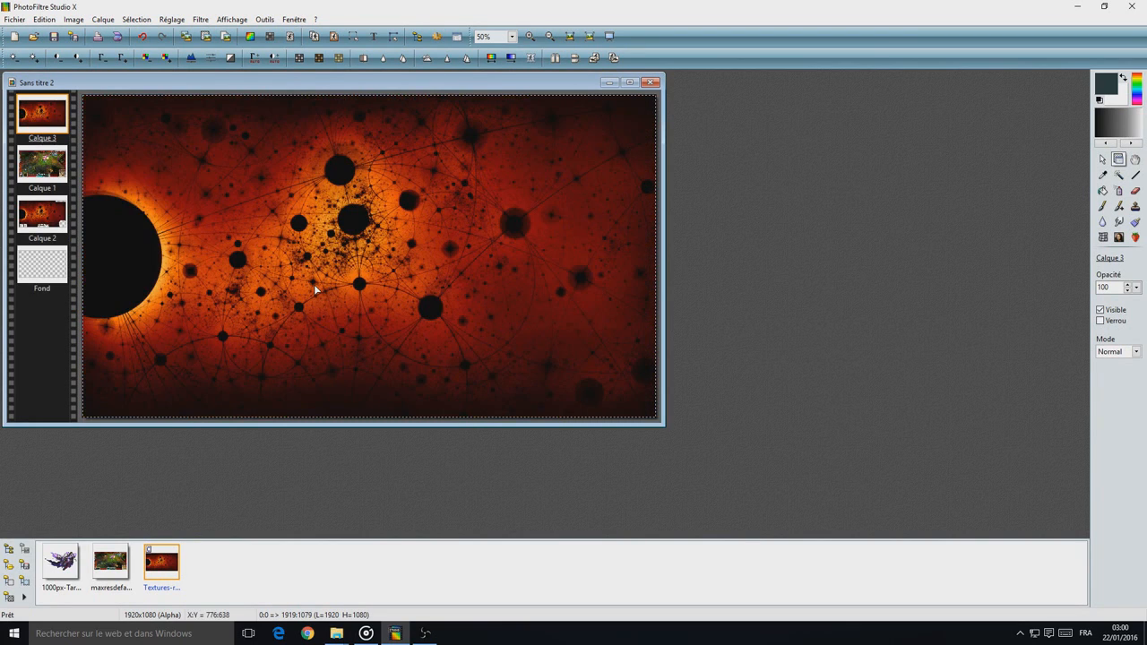
pyautogui.rightClick(304, 266)
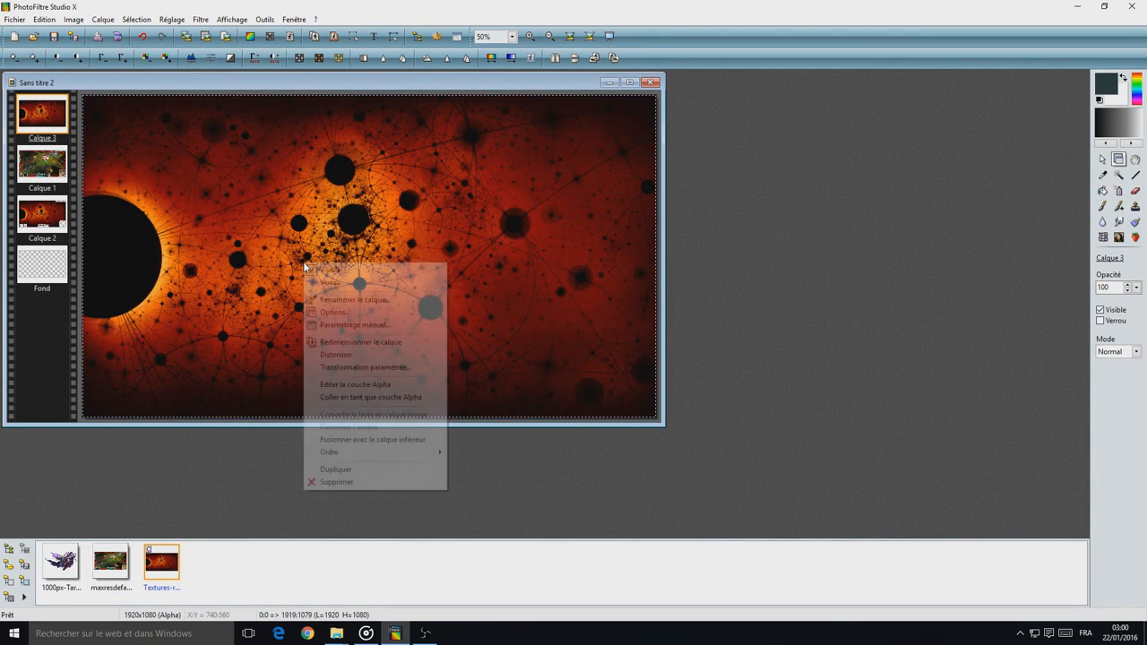
pyautogui.click(359, 342)
pyautogui.moveTo(85, 96); pyautogui.dragTo(544, 324)
pyautogui.rightClick(566, 360)
pyautogui.click(595, 385)
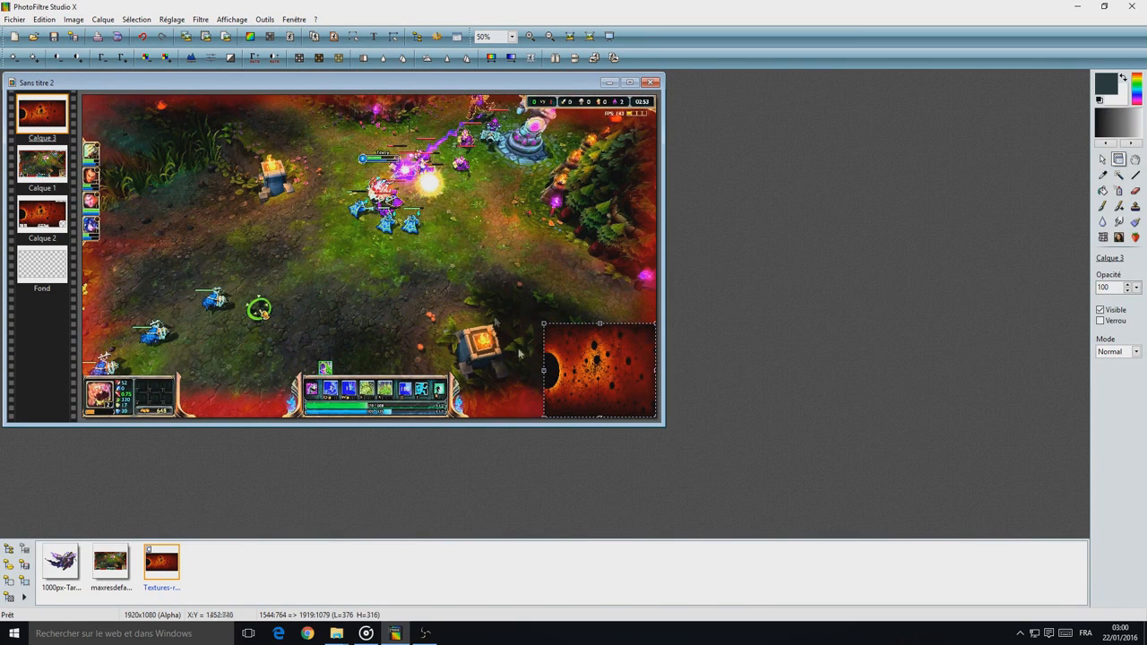
# - Place the small texture layer just above the champion portrait at the canvas's left edge and shrink it to about 316 × 278 px
pyautogui.moveTo(602, 378); pyautogui.dragTo(148, 335)
pyautogui.scroll(-2, 220, 340)
pyautogui.scroll(4, 256, 342)
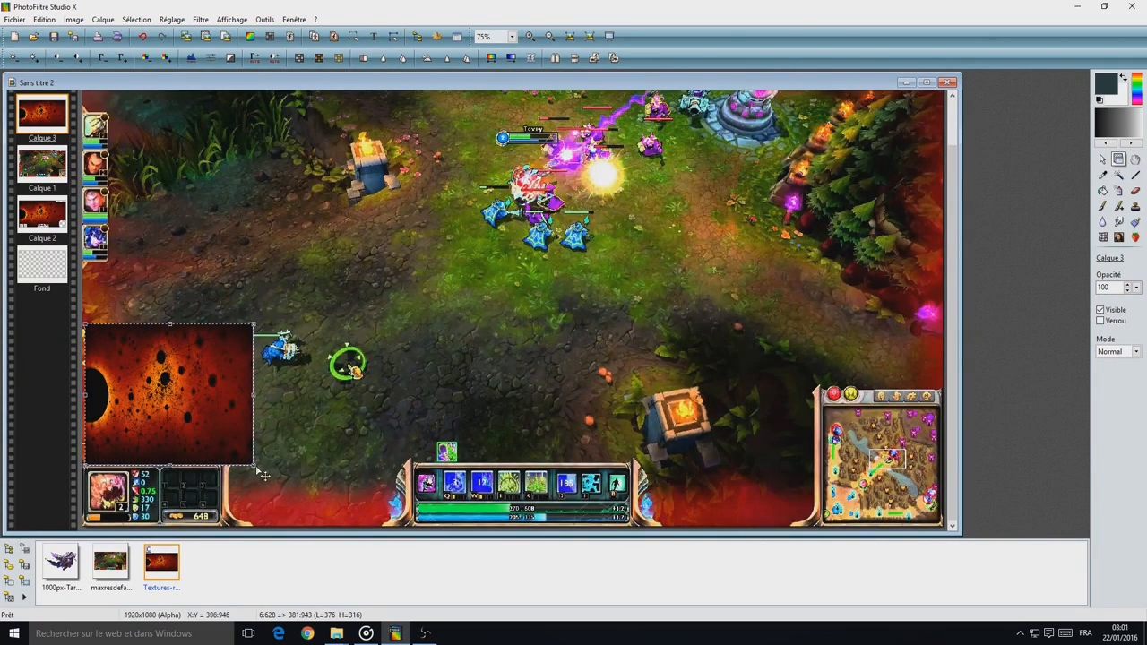
pyautogui.moveTo(261, 474); pyautogui.dragTo(226, 448)
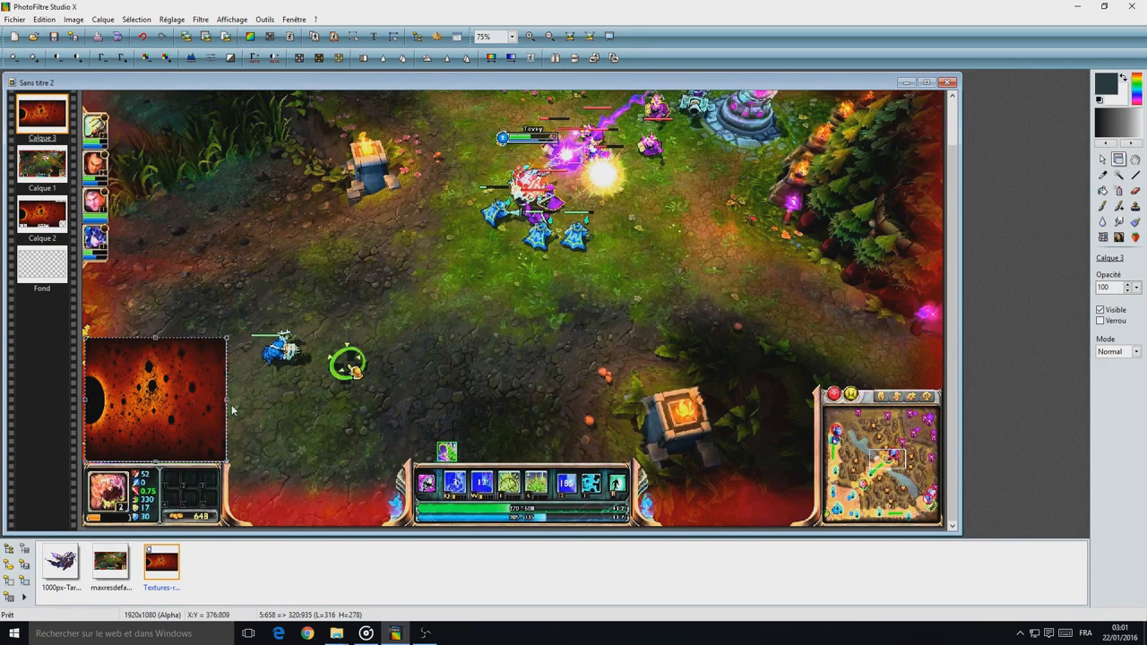
pyautogui.rightClick(153, 387)
pyautogui.click(173, 388)
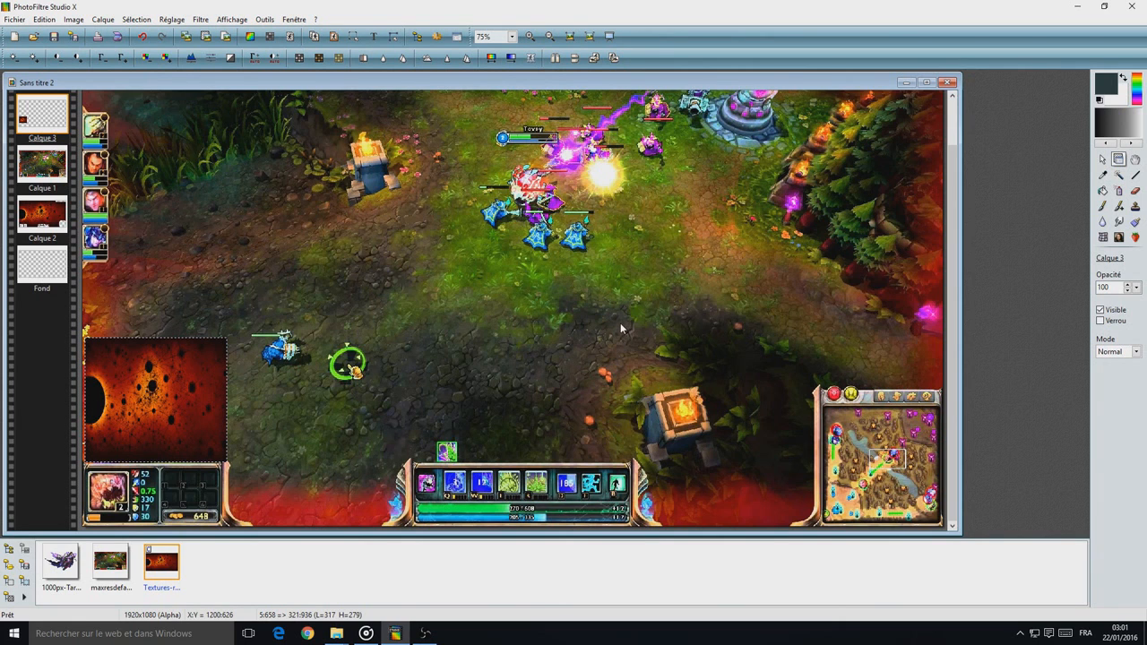
# - Outline the open game view on Calque 2 with a polygonal selection around the interface panels and small texture panel, and delete the enclosed texture
pyautogui.scroll(-1, 619, 325)
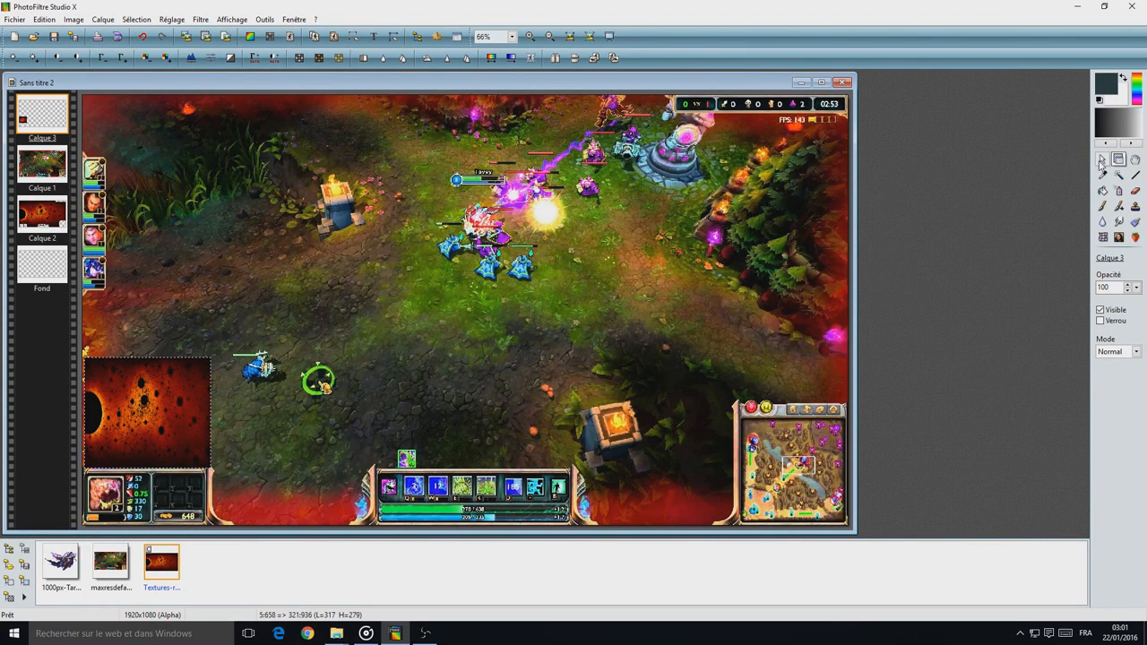
pyautogui.click(51, 222)
pyautogui.click(1102, 159)
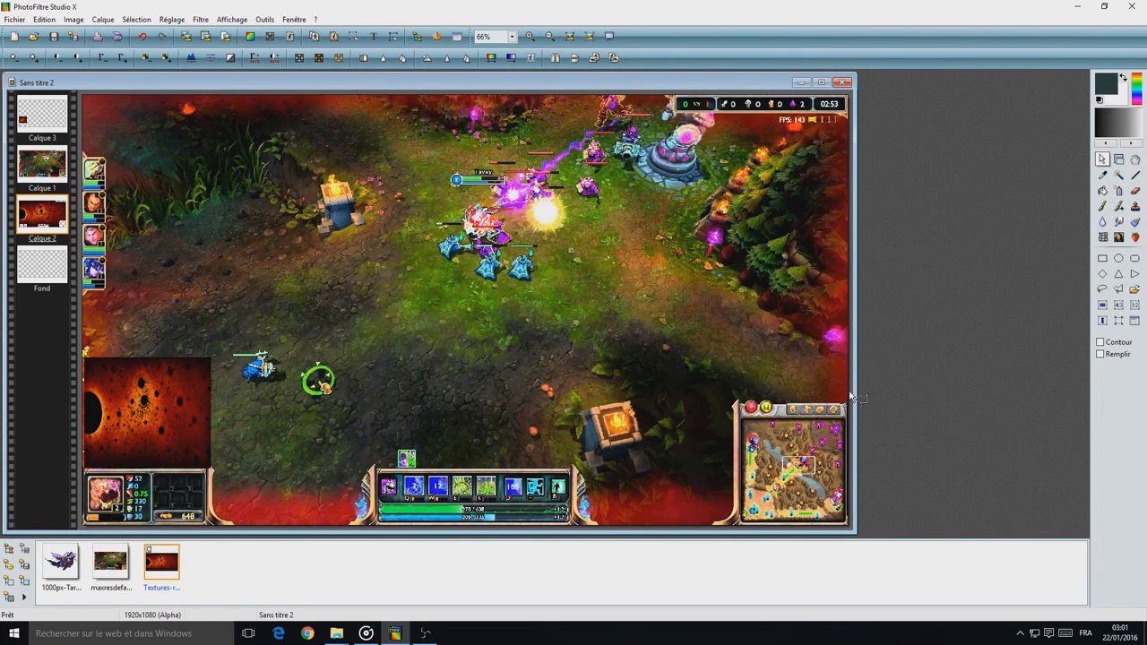
pyautogui.moveTo(848, 392); pyautogui.dragTo(593, 503)
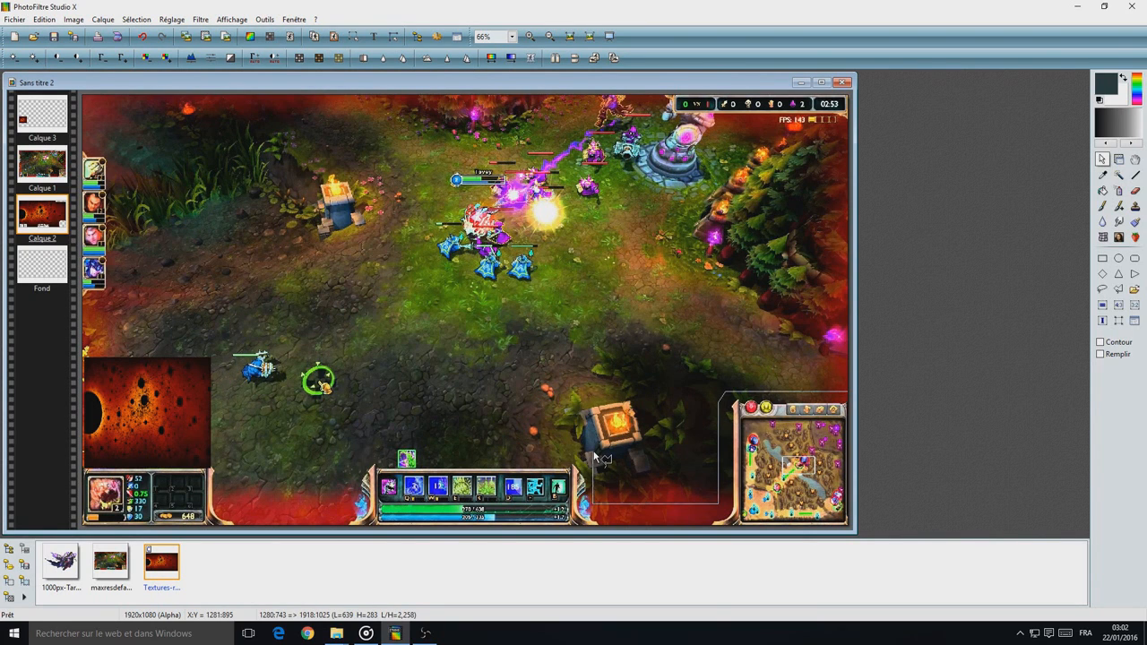
pyautogui.moveTo(593, 453); pyautogui.dragTo(594, 454)
pyautogui.moveTo(593, 456); pyautogui.dragTo(357, 457)
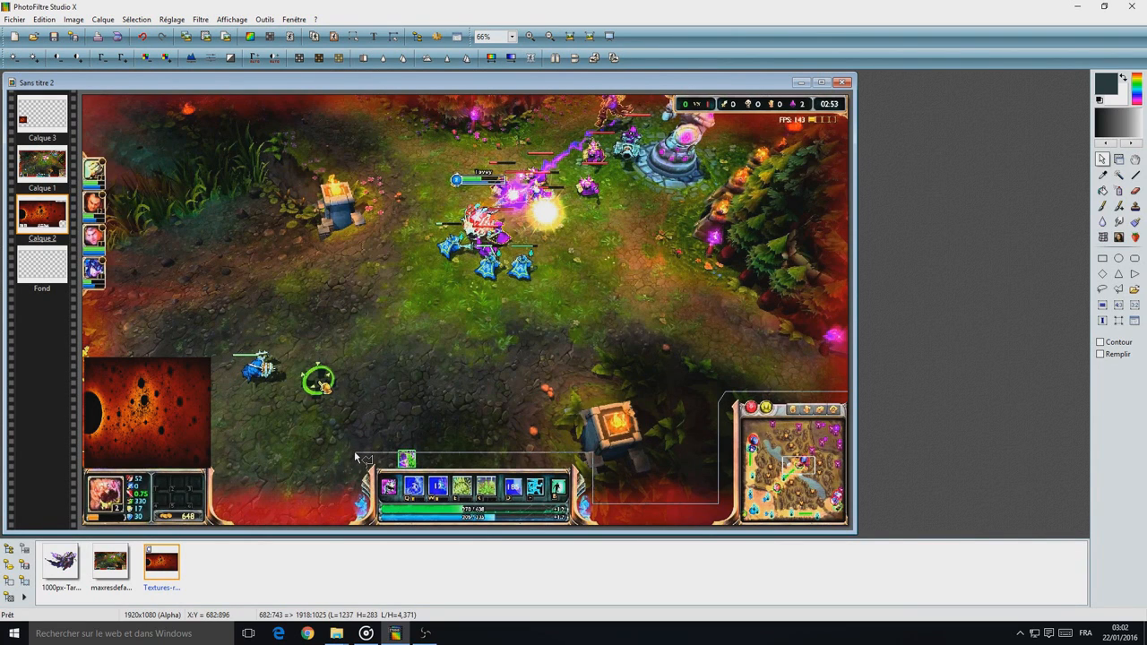
pyautogui.click(356, 453)
pyautogui.moveTo(356, 509); pyautogui.dragTo(359, 506)
pyautogui.moveTo(358, 507); pyautogui.dragTo(227, 509)
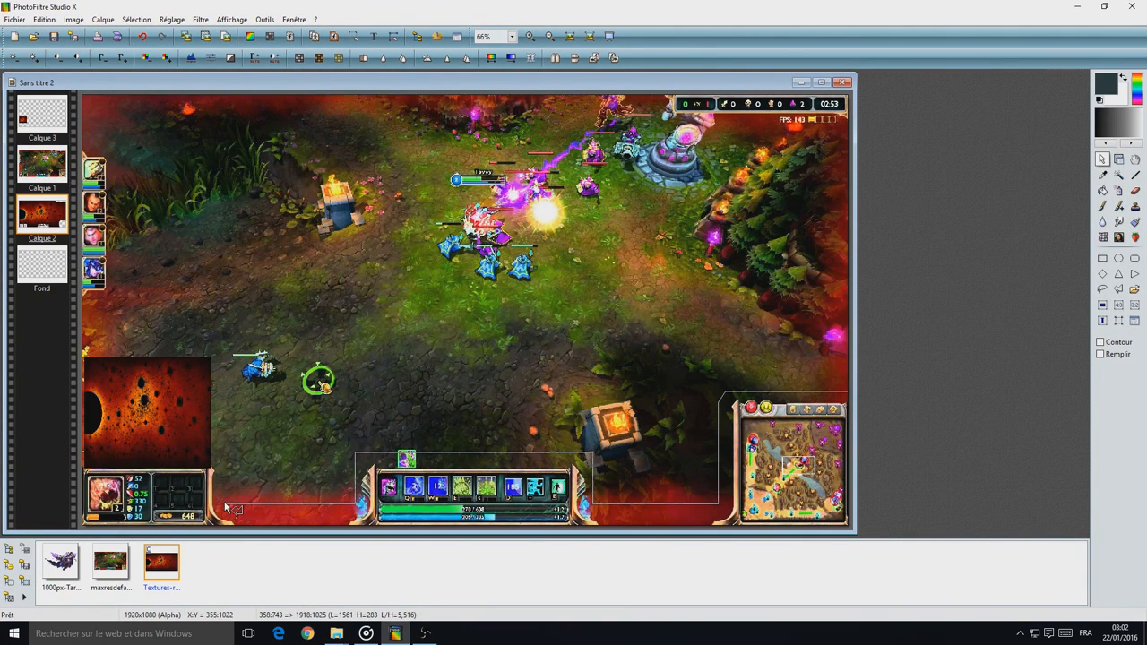
pyautogui.moveTo(219, 497); pyautogui.dragTo(221, 354)
pyautogui.moveTo(219, 352); pyautogui.dragTo(220, 348)
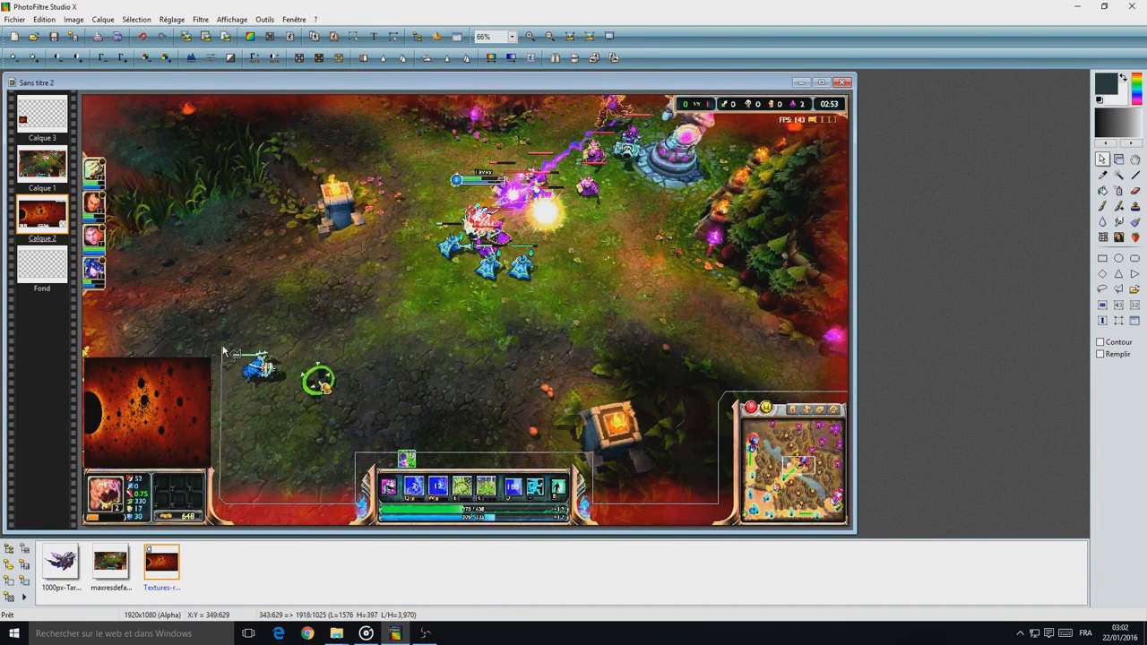
pyautogui.moveTo(224, 351); pyautogui.dragTo(82, 196)
pyautogui.moveTo(83, 155); pyautogui.dragTo(79, 97)
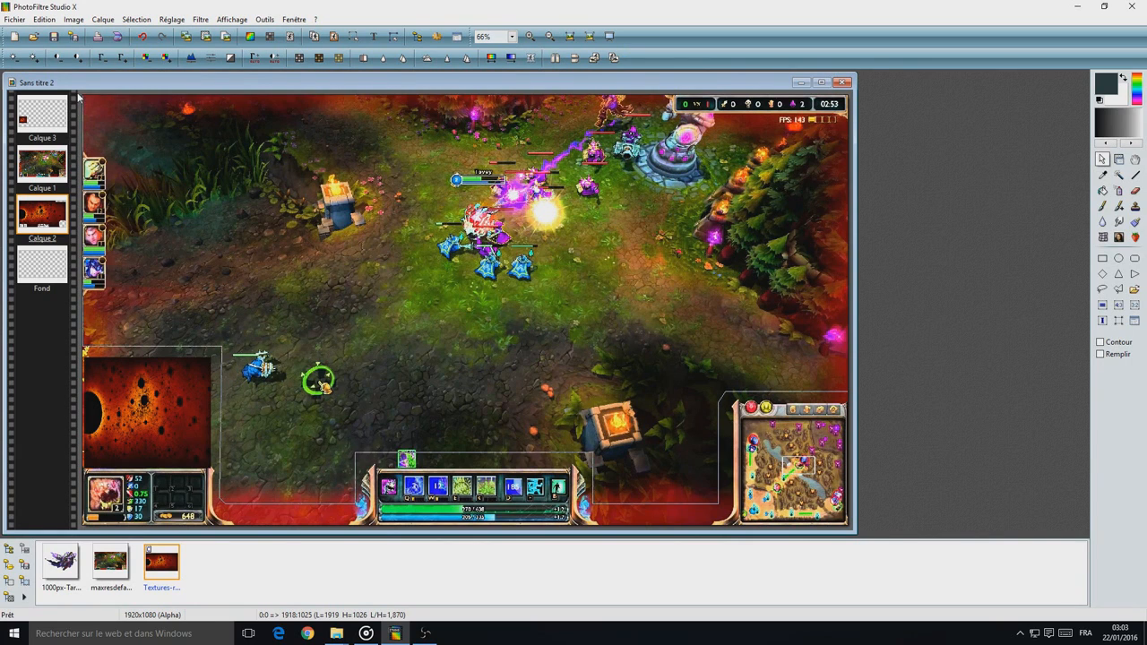
pyautogui.click(80, 95)
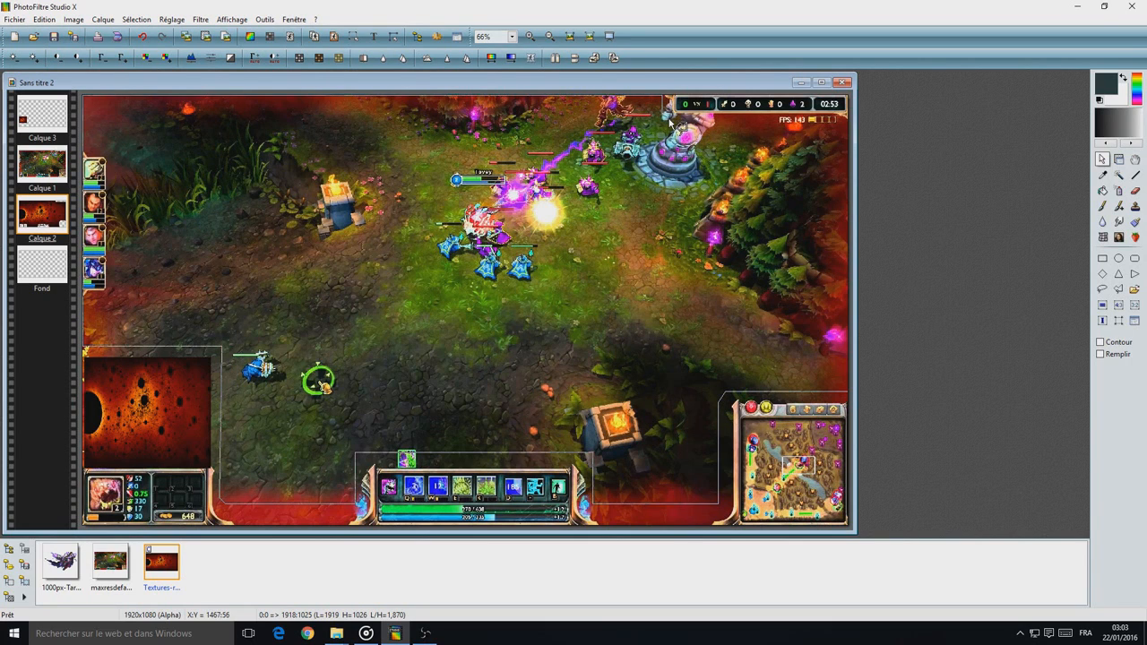
pyautogui.click(849, 122)
pyautogui.click(846, 391)
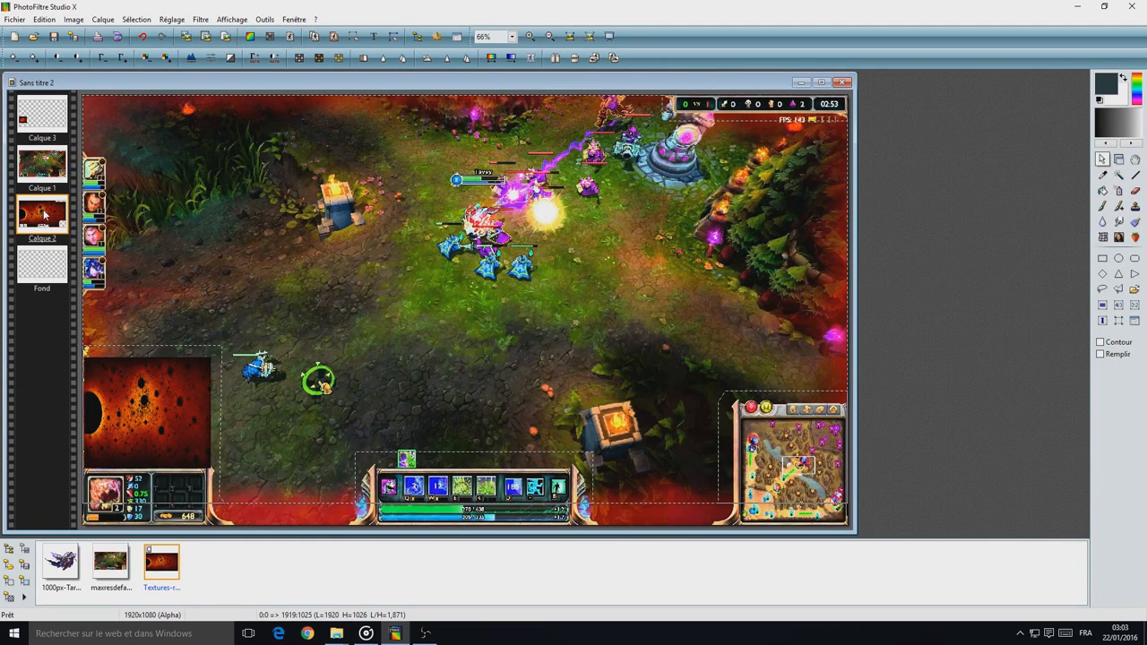
pyautogui.press('Delete')
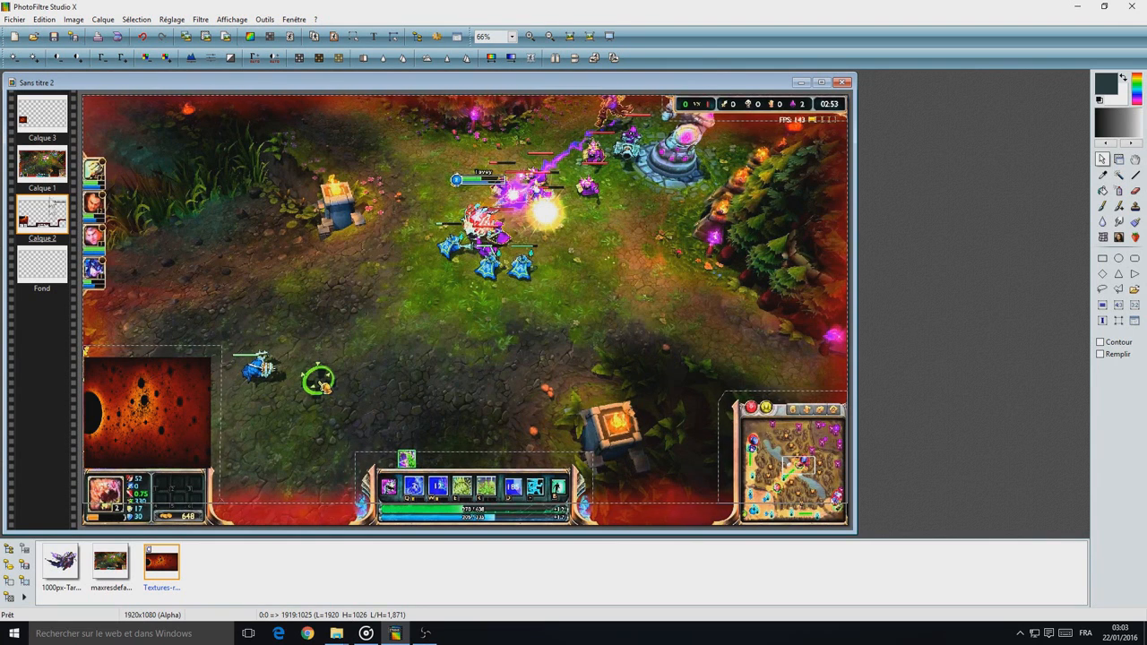
# - Hide layer Calque 1 and cut the area behind the small Calque 3 panel out of Calque 2 with a rectangle of about 322 × 276 px
pyautogui.rightClick(48, 163)
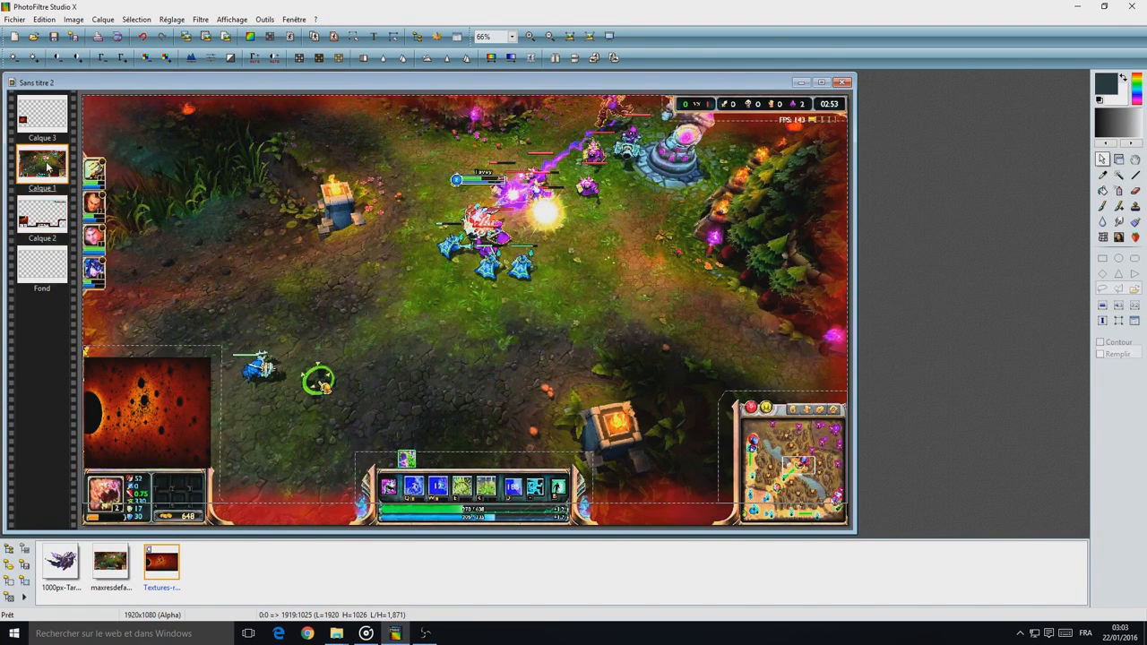
pyautogui.click(72, 170)
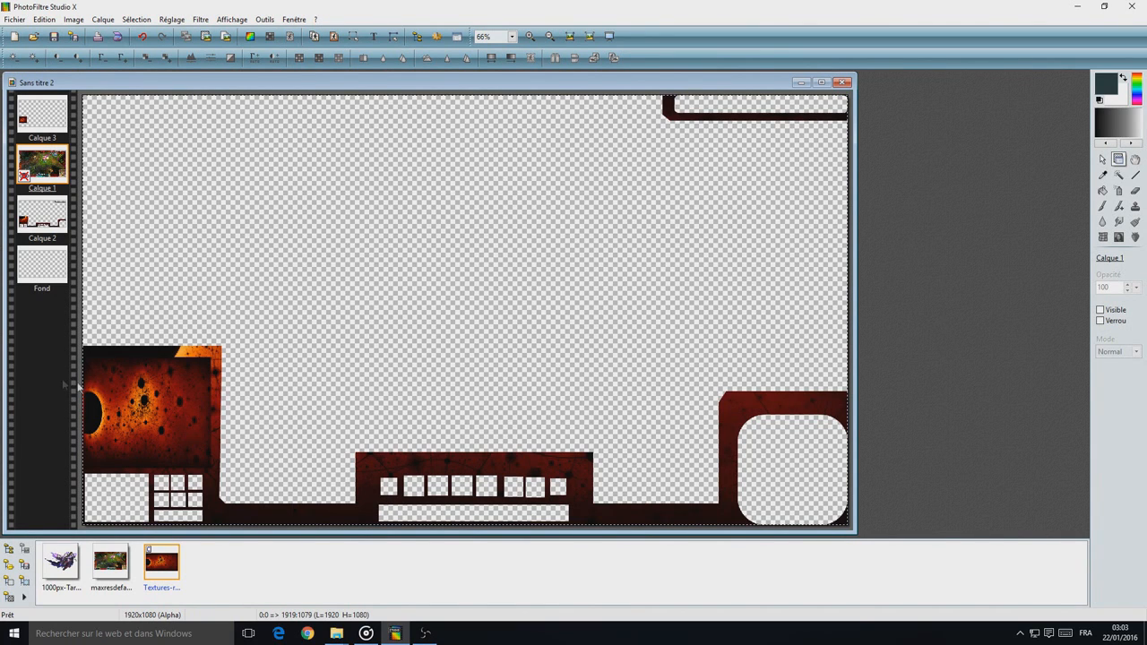
pyautogui.moveTo(83, 360); pyautogui.dragTo(98, 367)
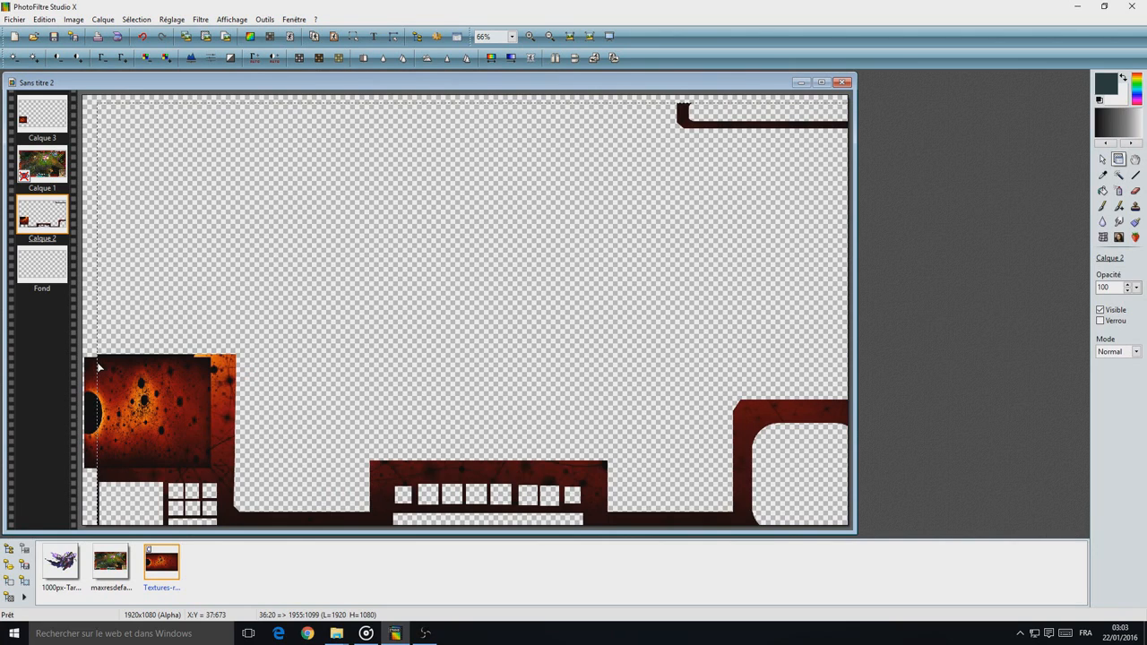
pyautogui.hotkey('ctrl', 'z')
pyautogui.click(1103, 159)
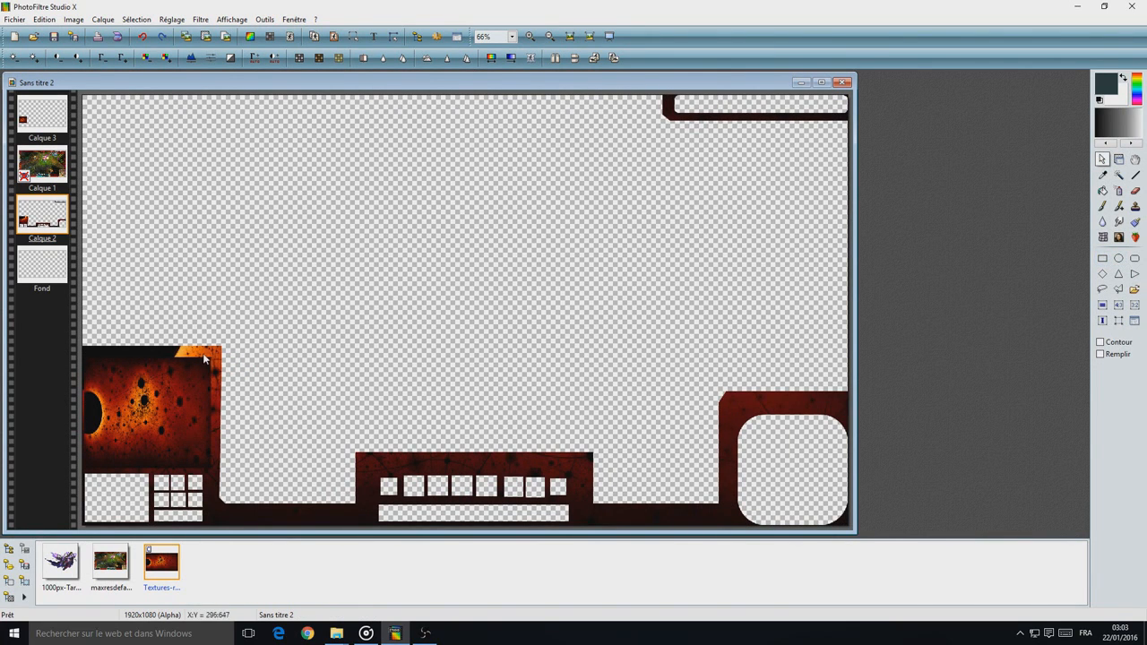
pyautogui.moveTo(213, 359); pyautogui.dragTo(75, 469)
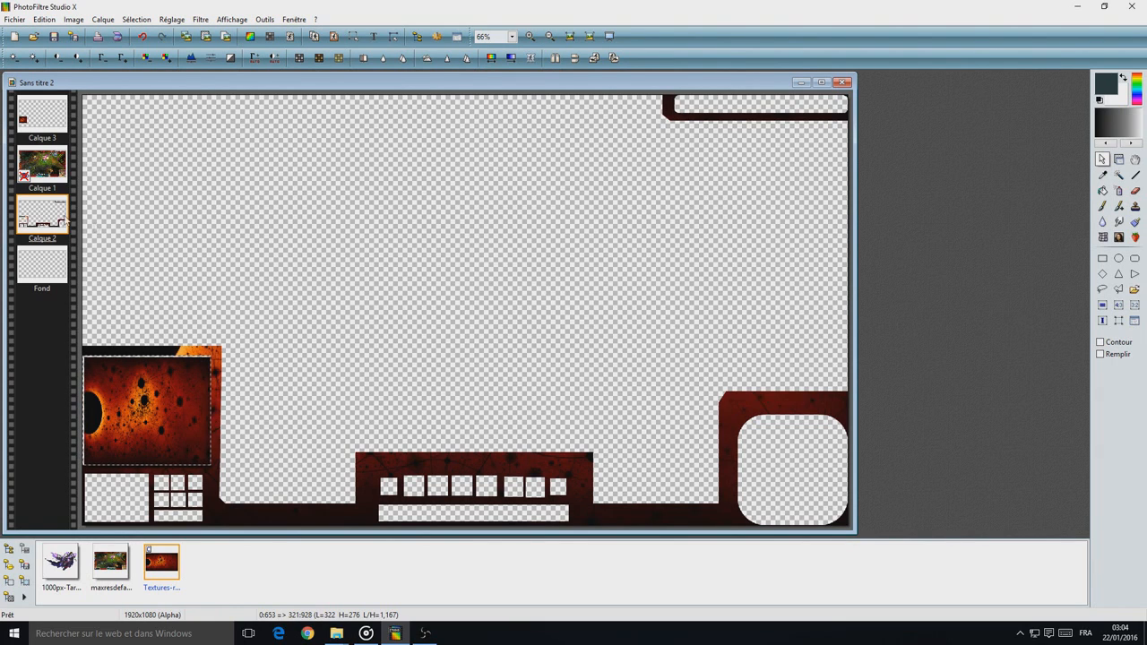
# - Delete the layer Calque 3 holding the small texture panel above the champion portrait
pyautogui.click(51, 120)
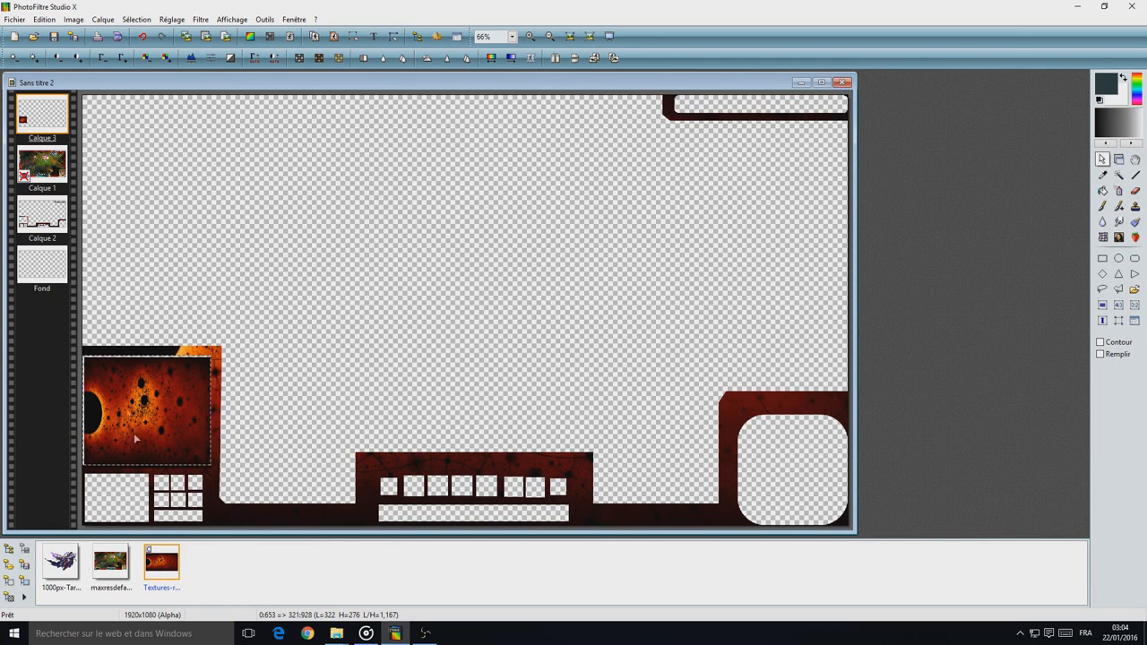
pyautogui.rightClick(32, 108)
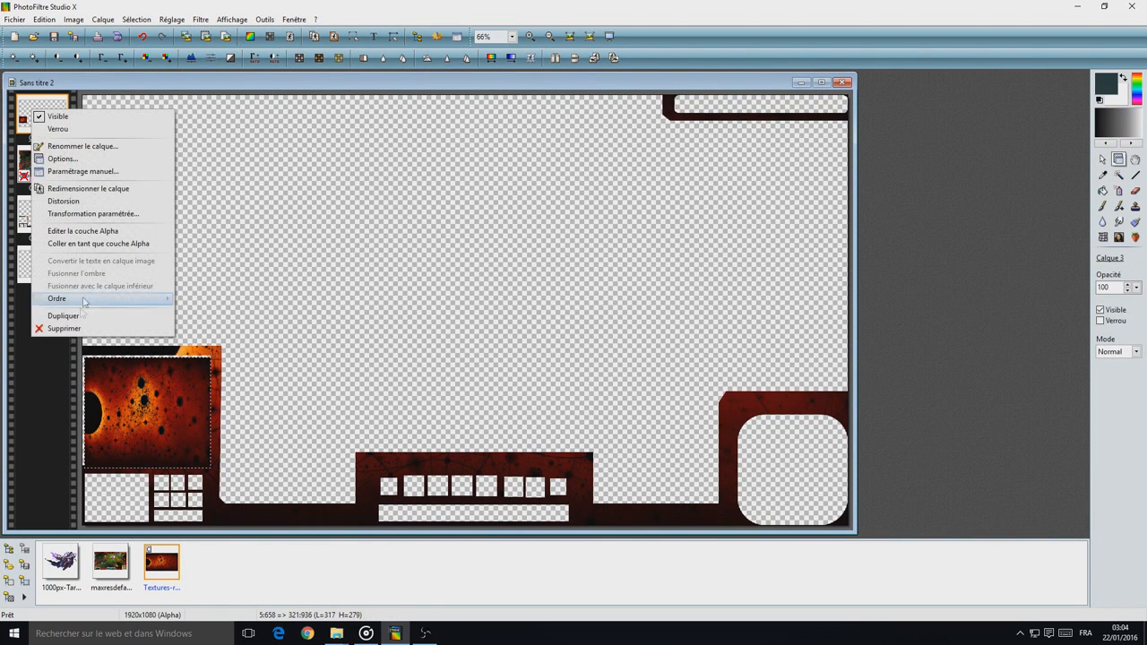
pyautogui.click(83, 329)
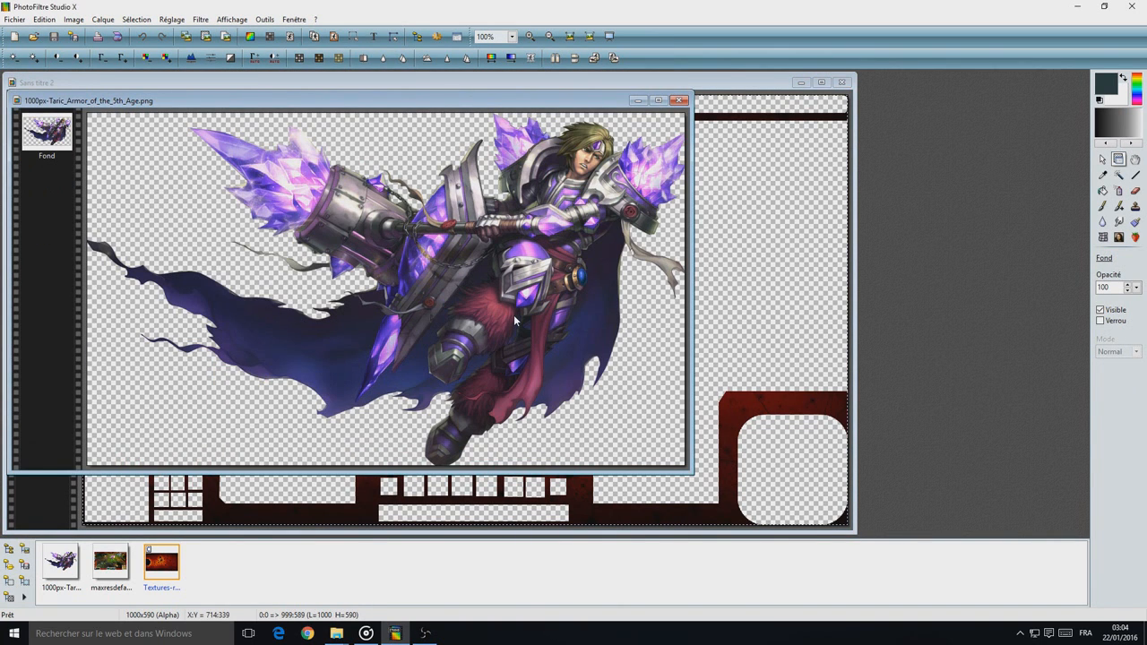
# - Paste the copied Taric image as a new layer, then shrink it to about 414 × 245 px on the minimap frame's upper edge
pyautogui.click(638, 100)
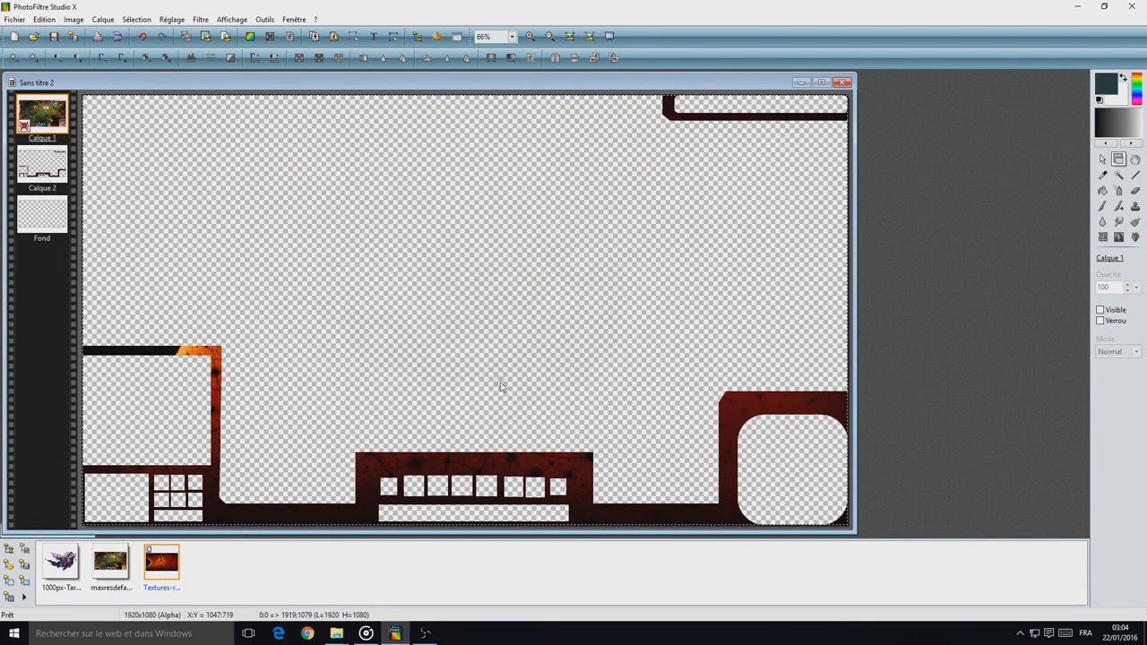
pyautogui.hotkey('ctrl', 'v')
pyautogui.rightClick(540, 316)
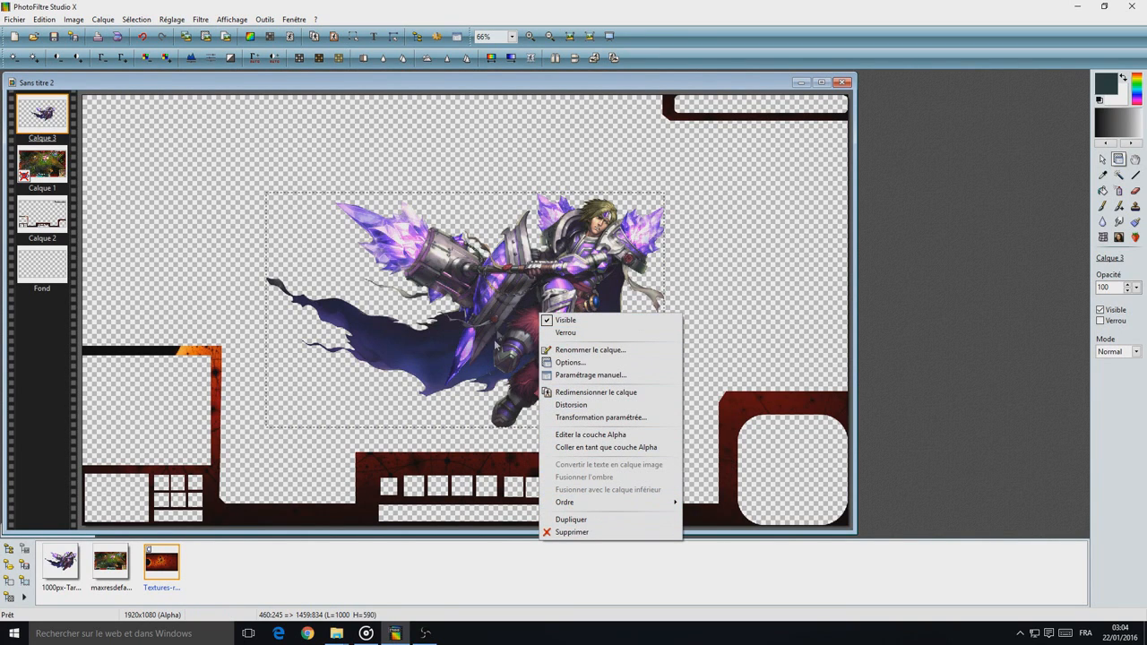
pyautogui.click(632, 391)
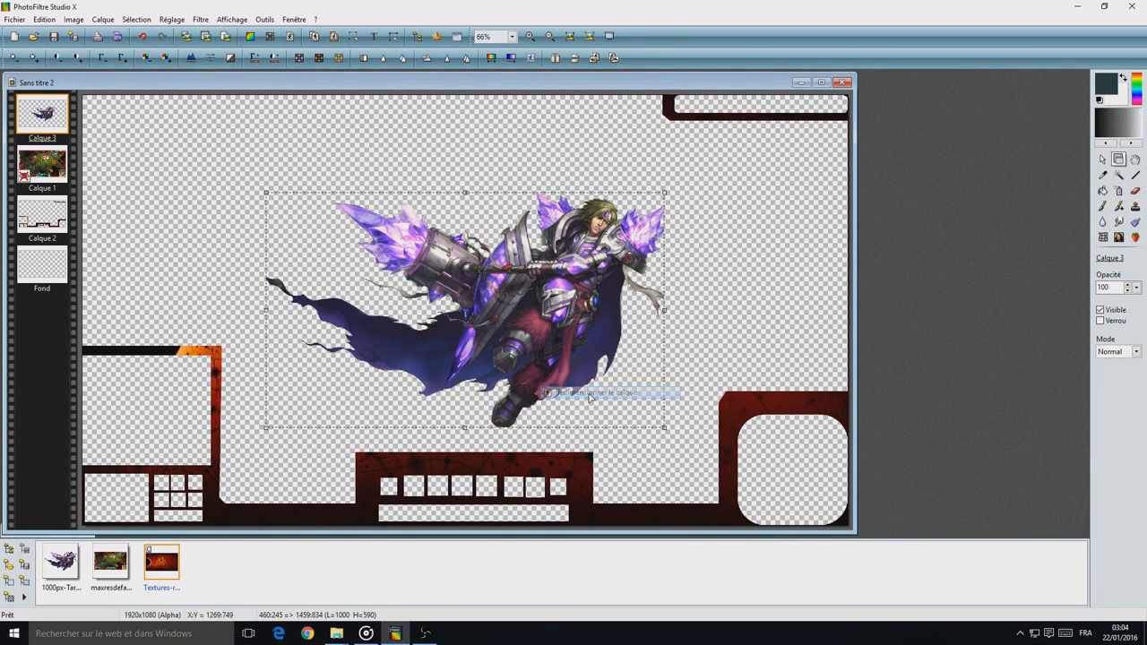
pyautogui.rightClick(499, 320)
pyautogui.press('Escape')
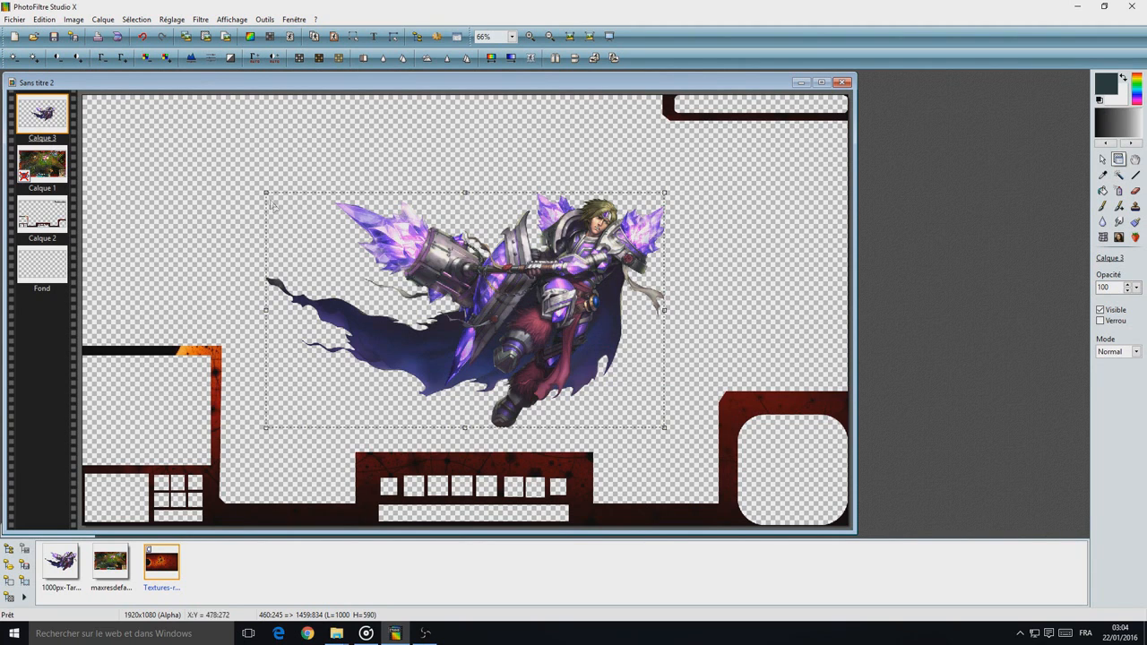
pyautogui.moveTo(268, 194); pyautogui.dragTo(447, 299)
pyautogui.moveTo(612, 381); pyautogui.dragTo(680, 465)
pyautogui.moveTo(525, 389); pyautogui.dragTo(584, 422)
pyautogui.moveTo(667, 476); pyautogui.dragTo(787, 381)
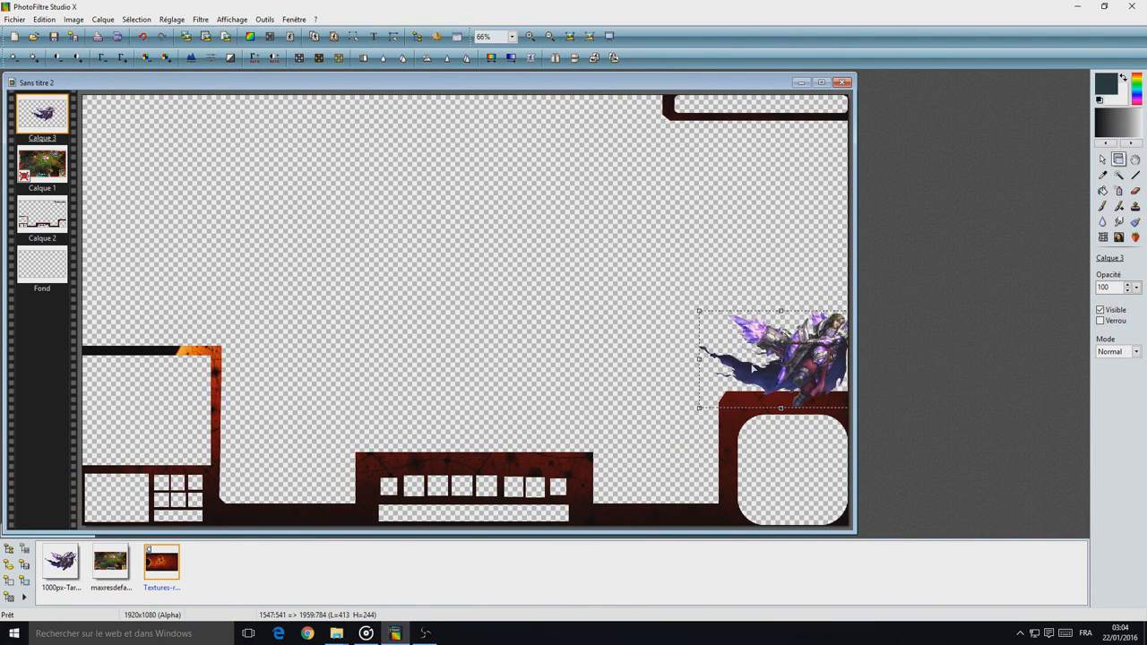
pyautogui.rightClick(785, 363)
pyautogui.click(797, 370)
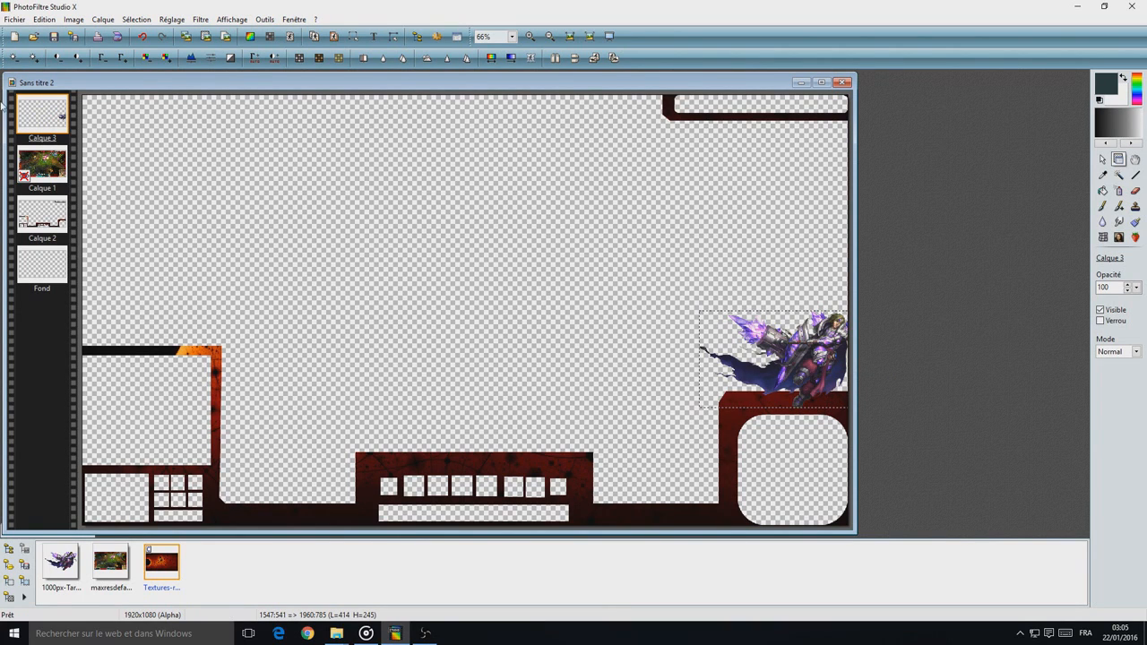
# - Lower the champion layer Calque 3 in the layer order until it sits directly beneath Calque 2
pyautogui.rightClick(42, 121)
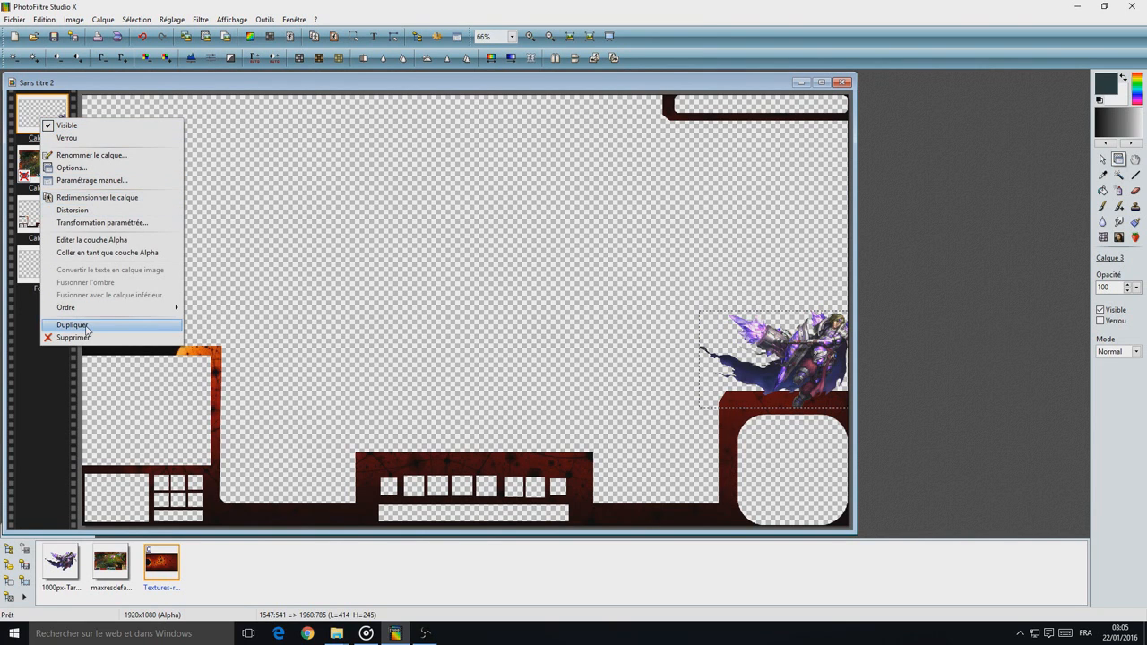
pyautogui.moveTo(89, 311)
pyautogui.click(235, 334)
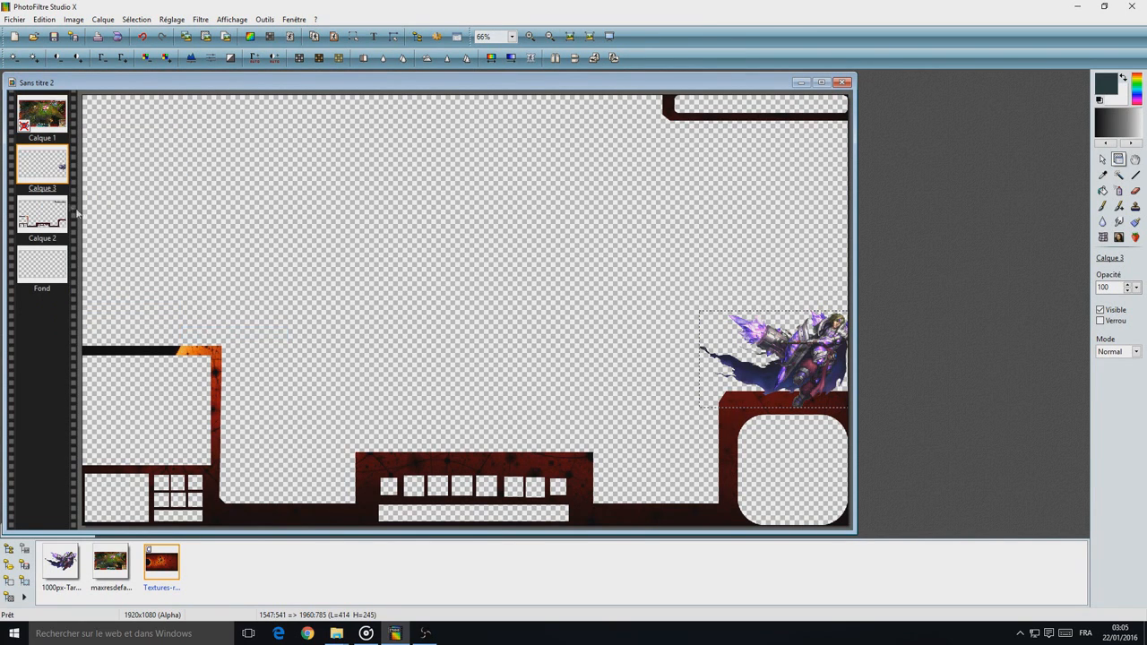
pyautogui.rightClick(38, 168)
pyautogui.moveTo(90, 350)
pyautogui.click(228, 380)
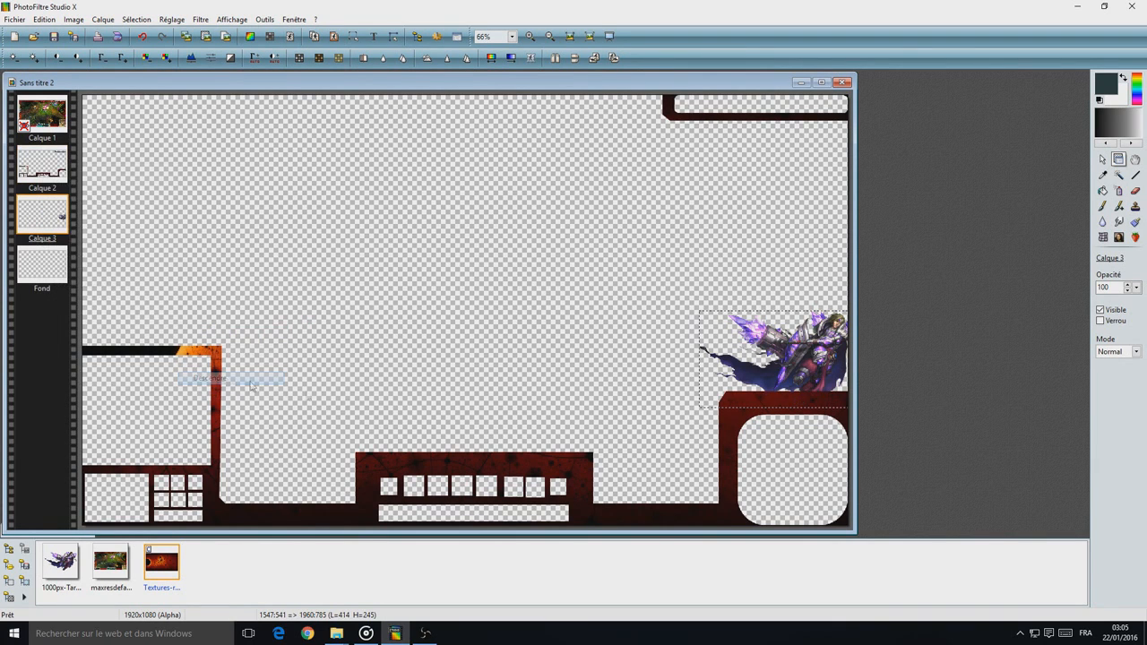
# - Apply a drop shadow to the champion layer Calque 3 and to the frame layer Calque 2
pyautogui.doubleClick(25, 215)
pyautogui.click(498, 214)
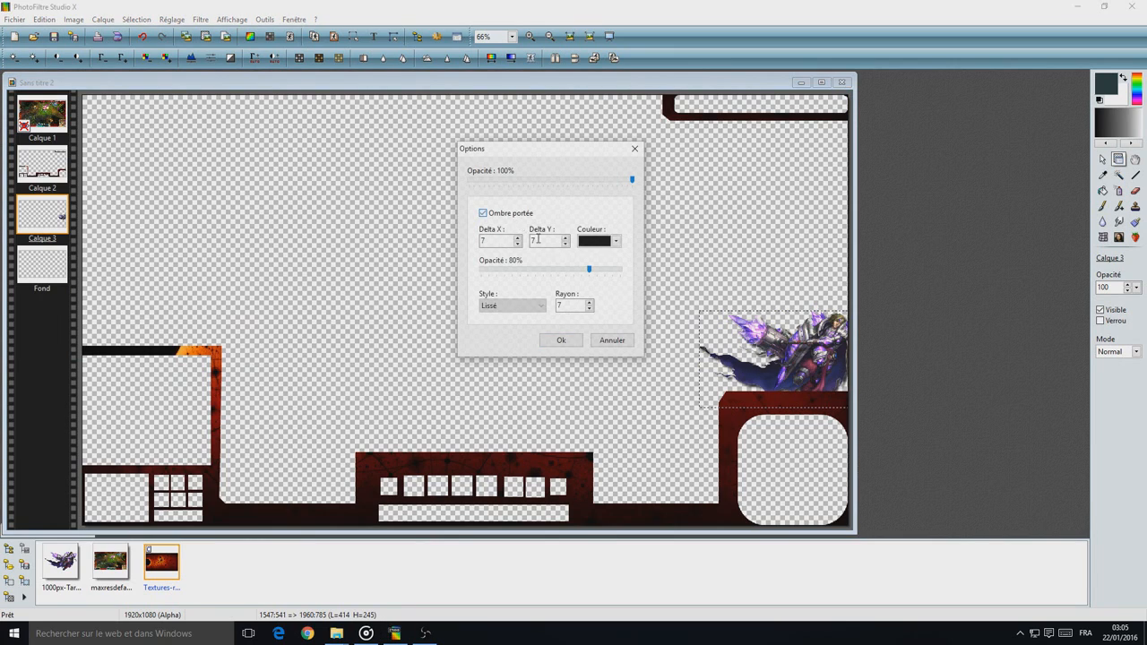
pyautogui.click(561, 341)
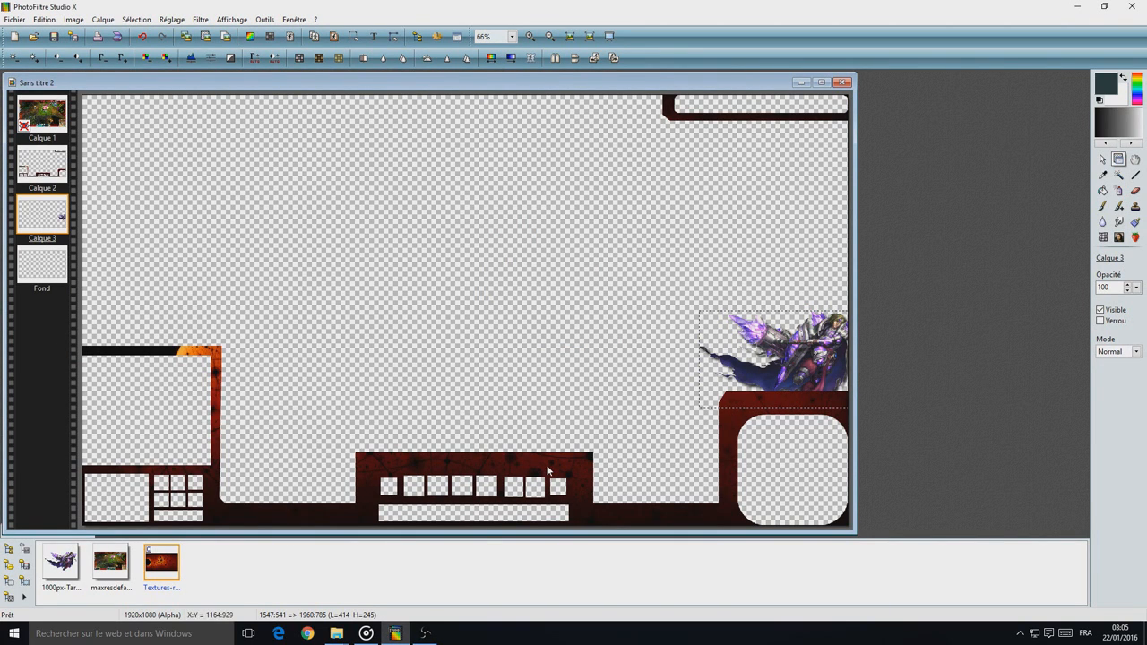
pyautogui.doubleClick(51, 168)
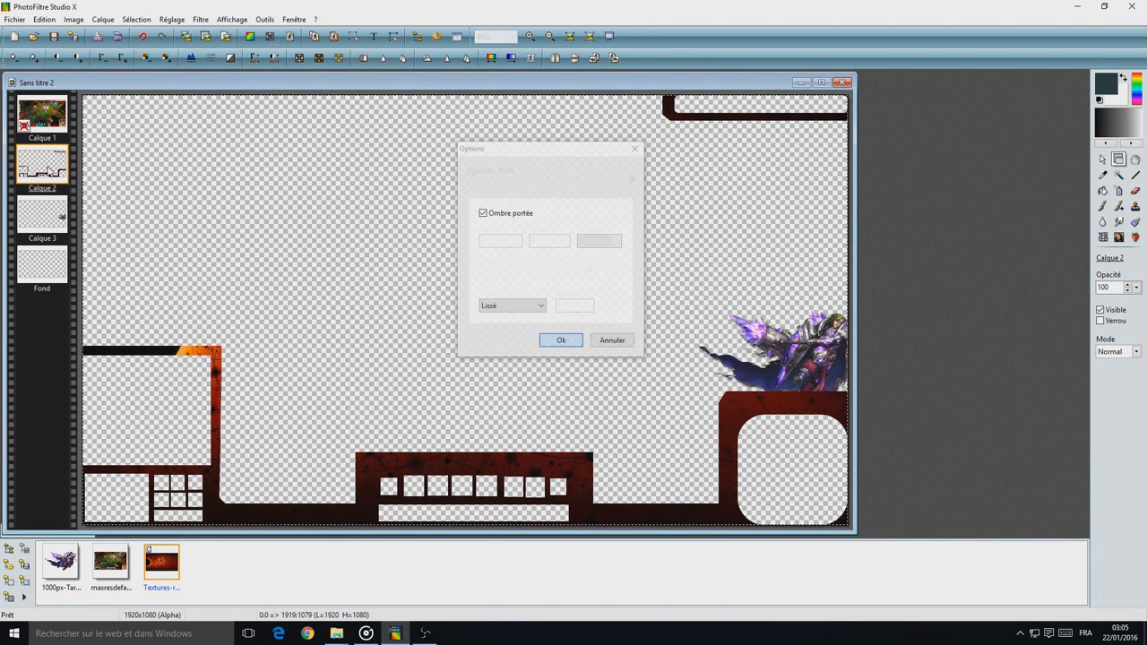
pyautogui.click(516, 215)
pyautogui.click(561, 341)
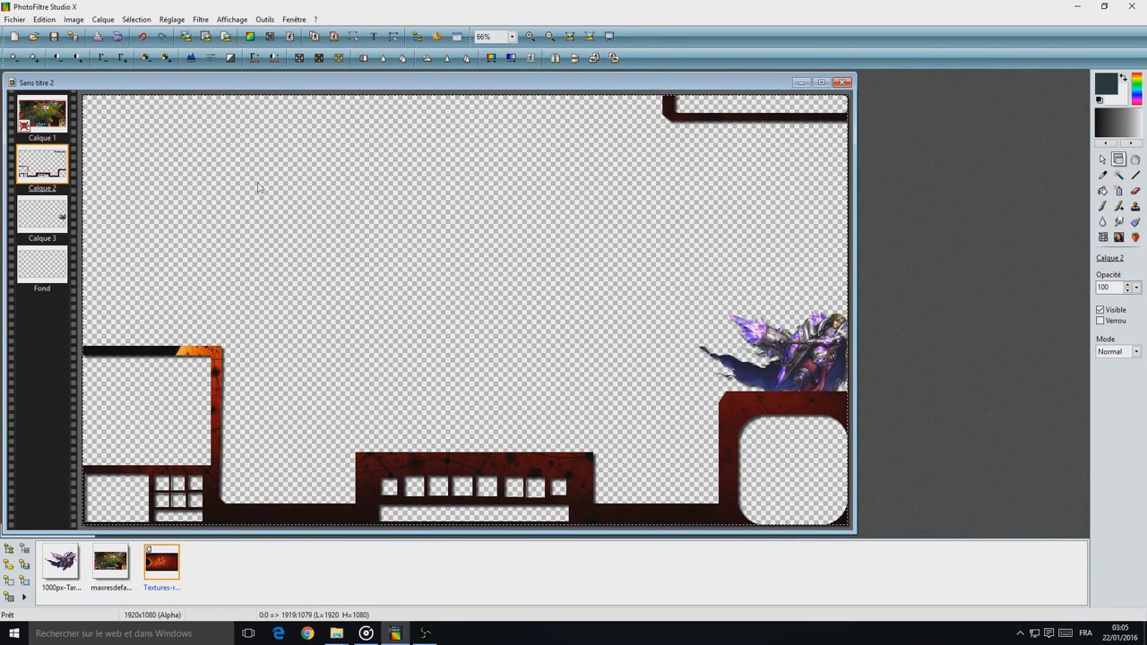
# - Open the Lens Flare 05 image from the montage sony folder
pyautogui.click(36, 37)
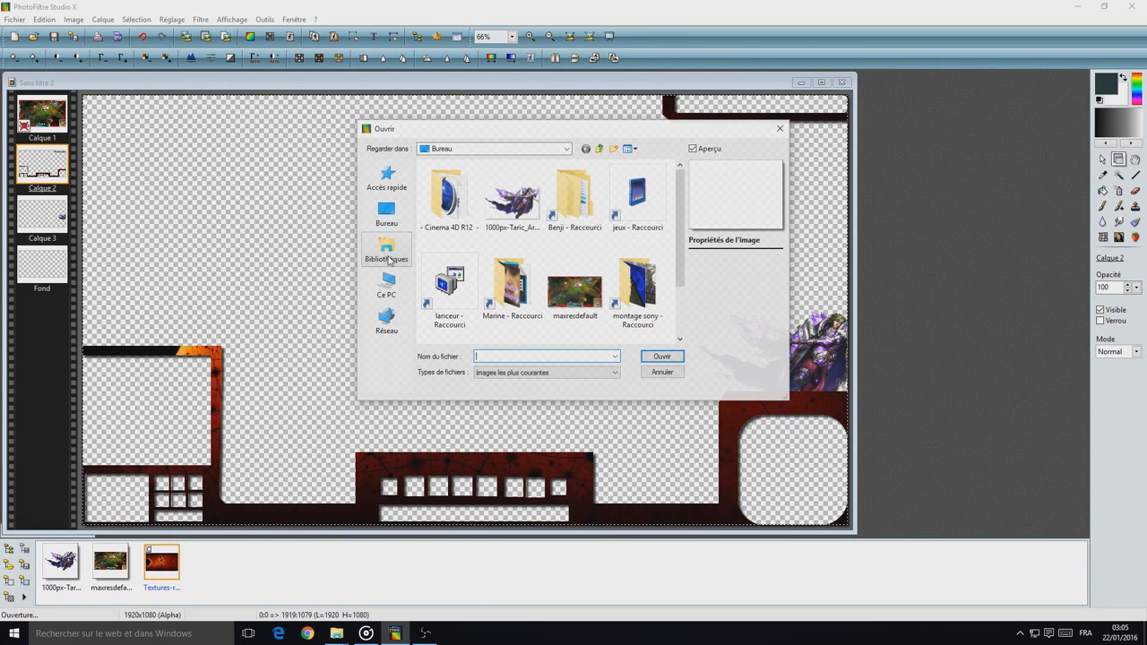
pyautogui.doubleClick(637, 287)
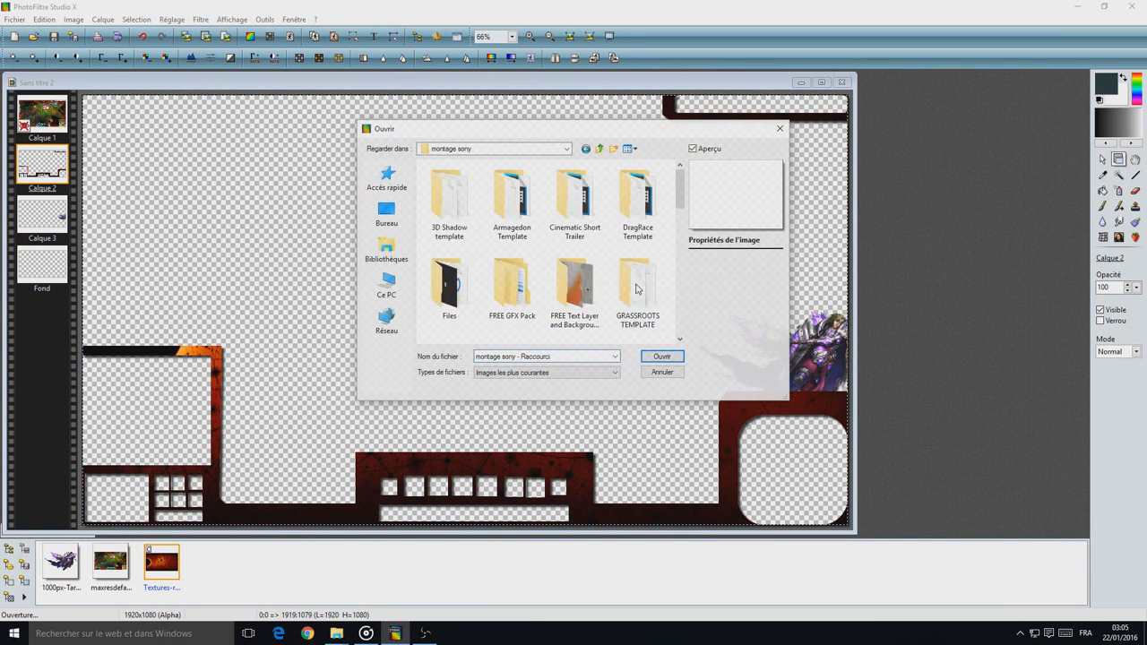
pyautogui.scroll(-6, 559, 286)
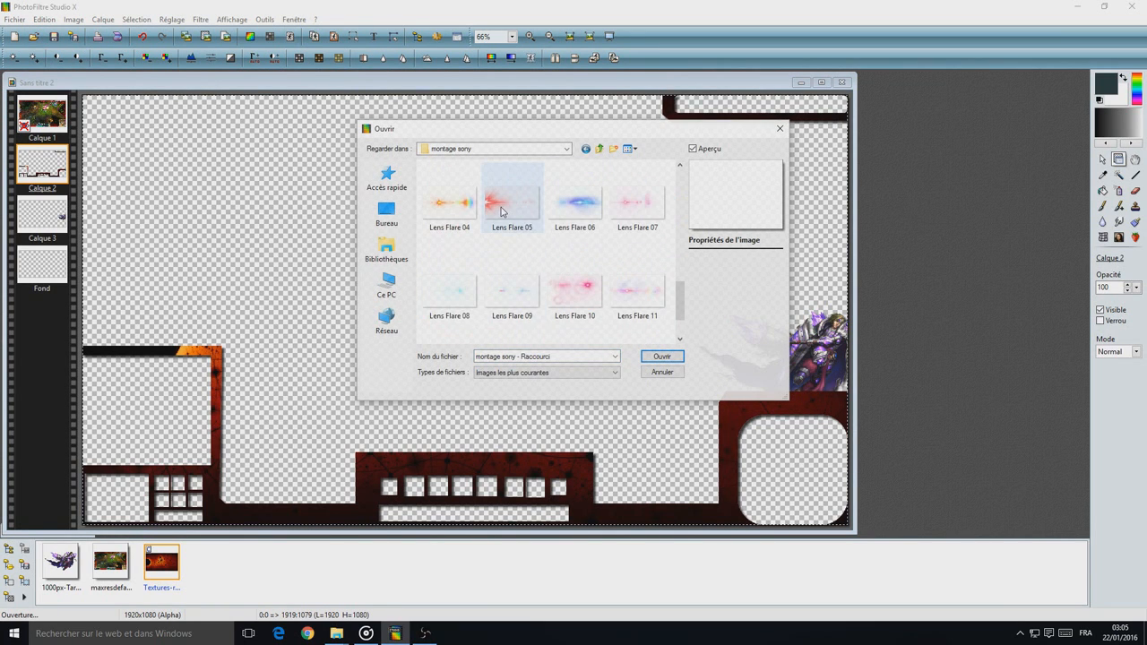
pyautogui.doubleClick(511, 202)
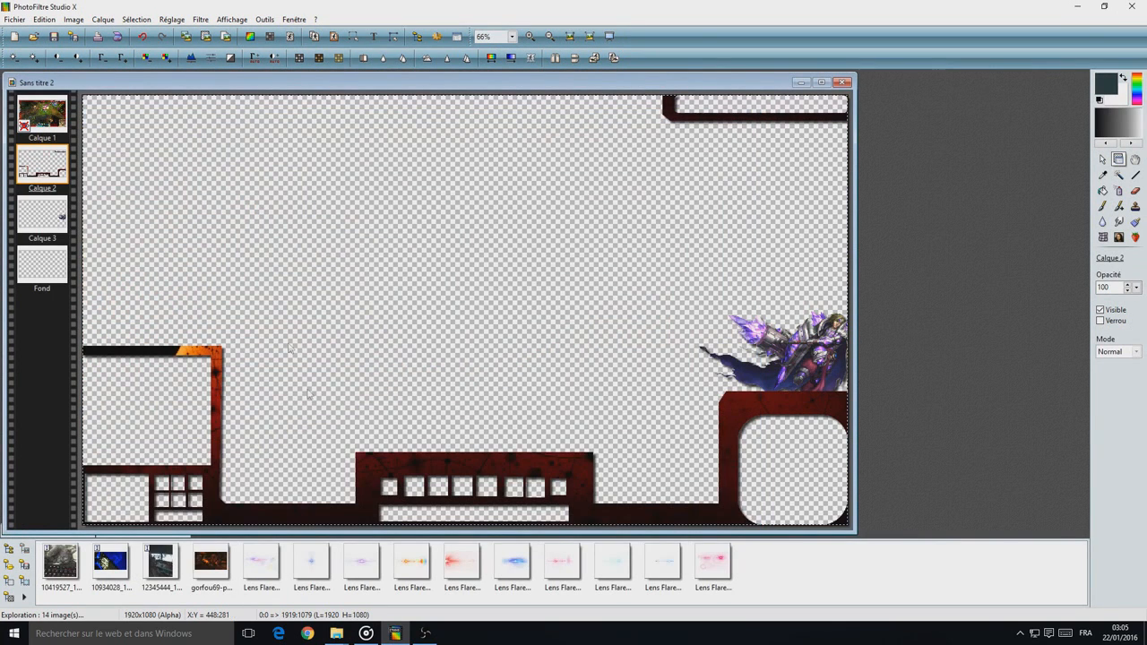
# - Add the red Lens Flare 05 image to the overlay as a new layer
pyautogui.hotkey('ctrl', 'v')
pyautogui.hotkey('ctrl', 'z')
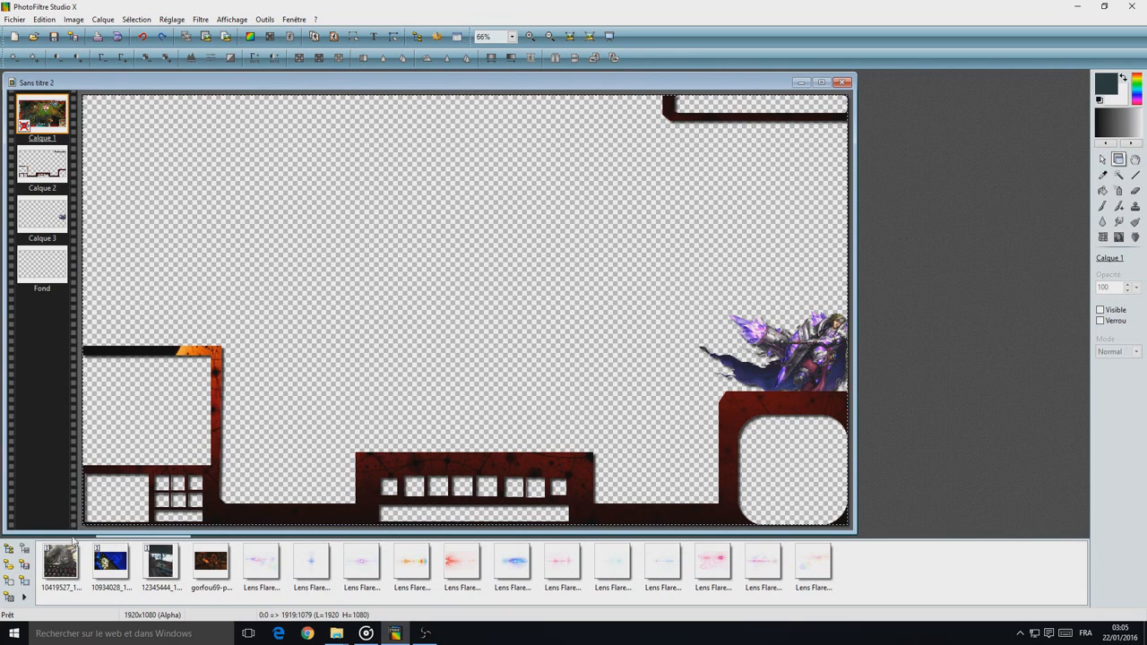
pyautogui.moveTo(451, 571); pyautogui.dragTo(450, 352)
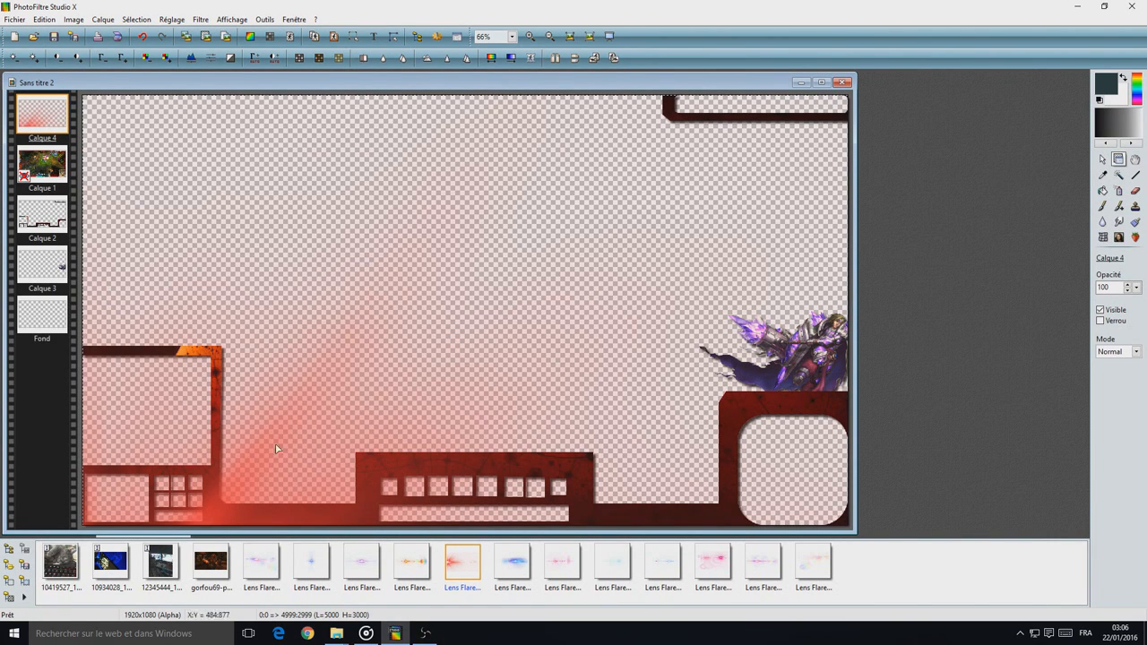
# - Scale the flare layer down proportionally to about 1423 × 854 px, then release the proportion lock
pyautogui.rightClick(351, 303)
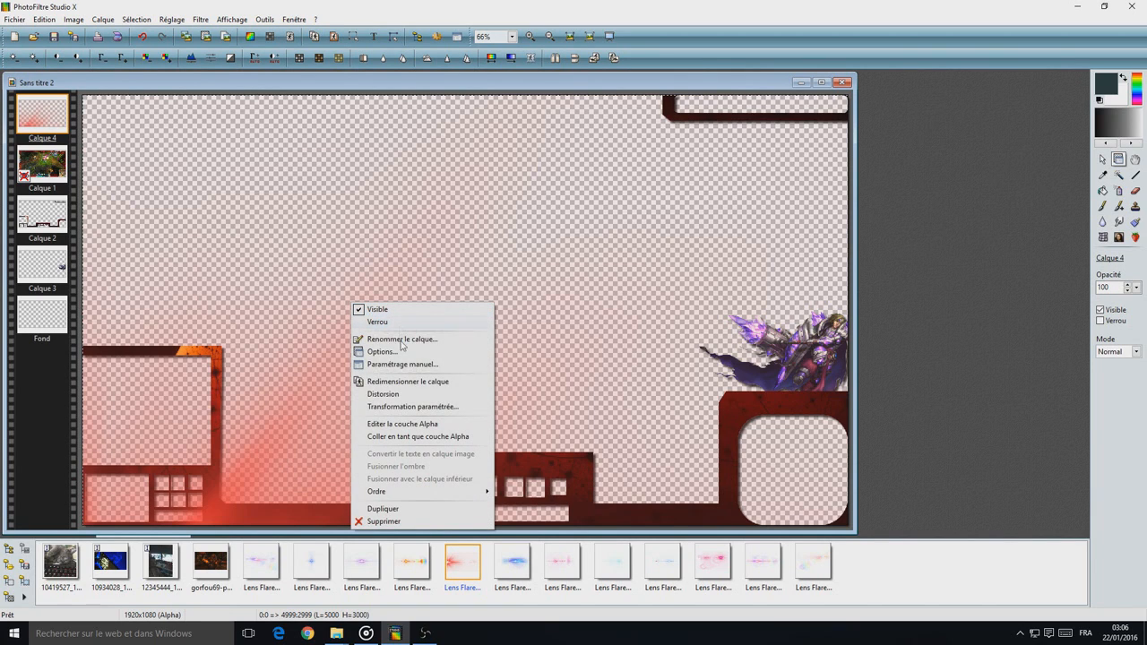
pyautogui.click(394, 381)
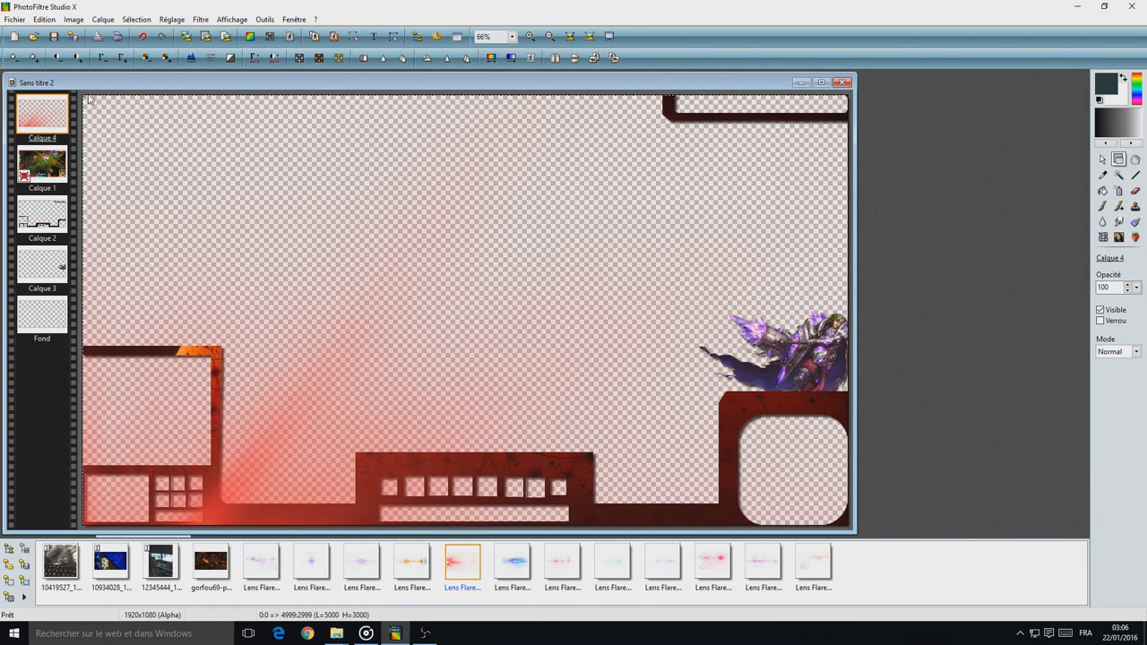
pyautogui.moveTo(84, 98); pyautogui.dragTo(649, 365)
pyautogui.moveTo(656, 431); pyautogui.dragTo(263, 180)
pyautogui.moveTo(256, 114); pyautogui.dragTo(386, 403)
pyautogui.moveTo(749, 464); pyautogui.dragTo(266, 212)
pyautogui.moveTo(422, 309); pyautogui.dragTo(320, 255)
pyautogui.rightClick(336, 279)
pyautogui.click(354, 287)
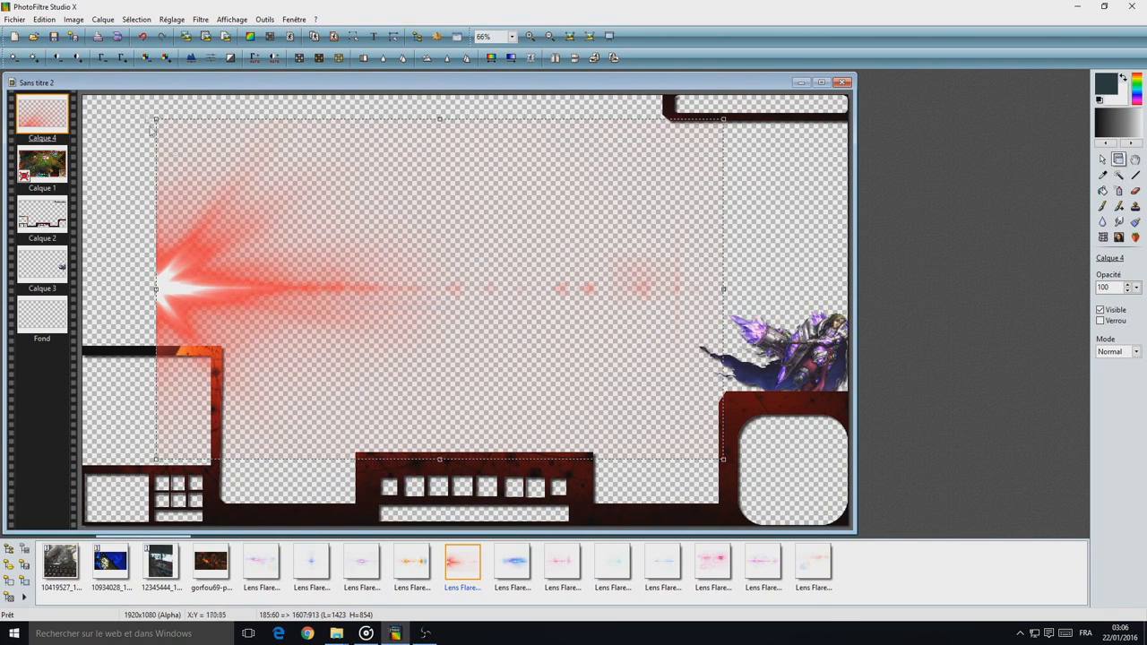
# - Squash the flare layer to about 359 px high and place it along the lower border, starting beside the item slots
pyautogui.moveTo(162, 241); pyautogui.dragTo(157, 315)
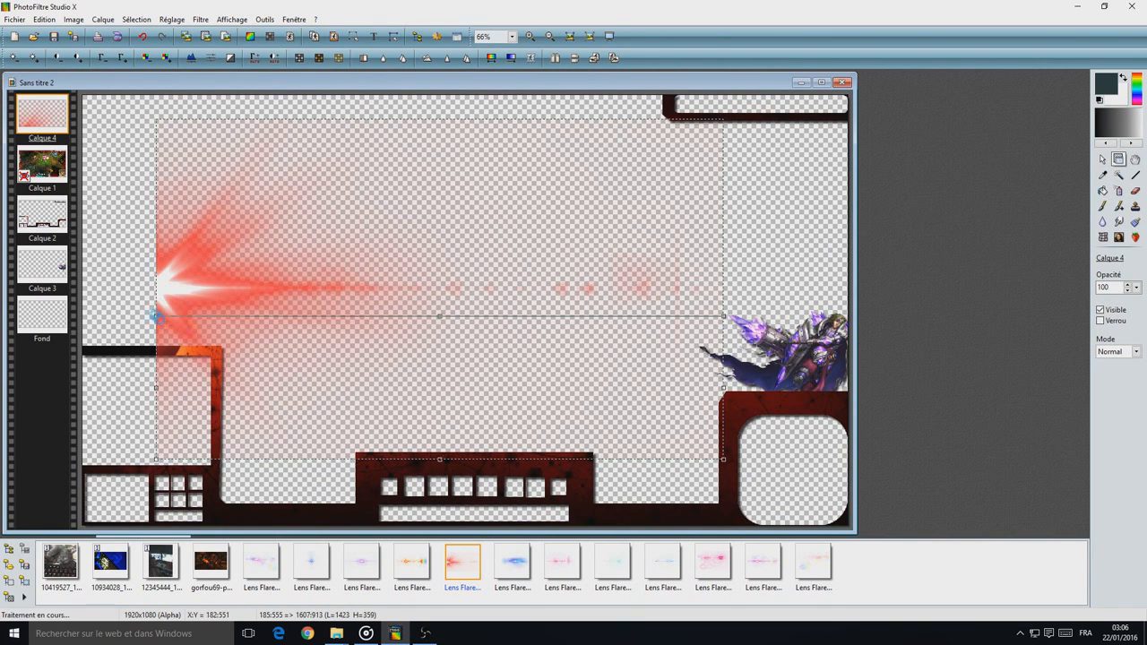
pyautogui.moveTo(240, 379); pyautogui.dragTo(238, 515)
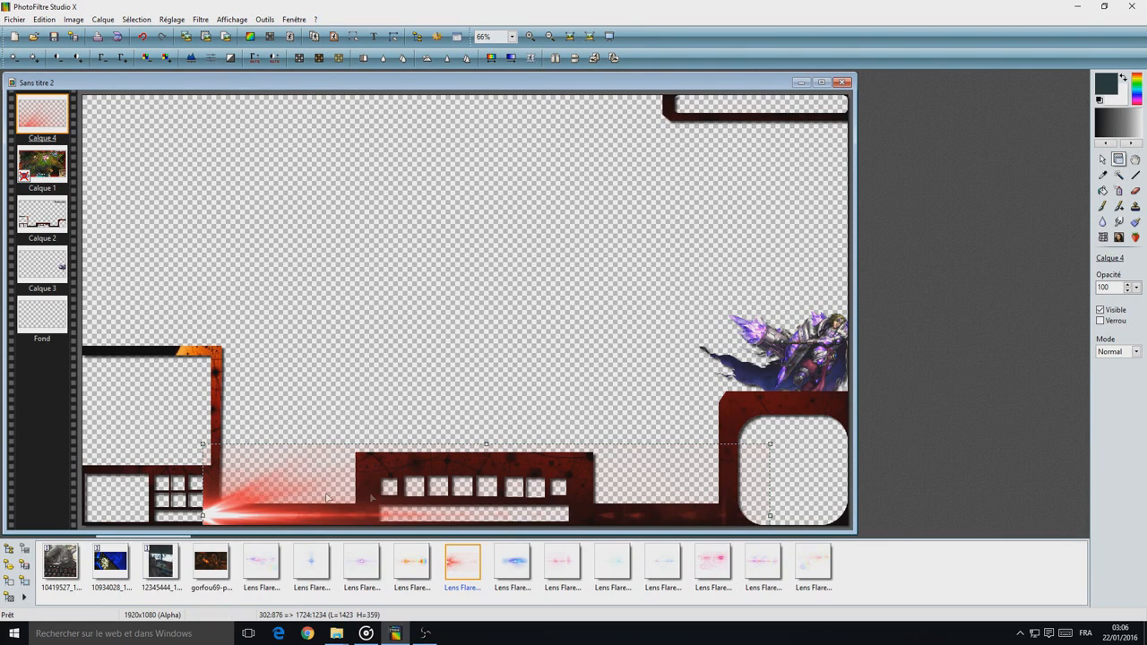
pyautogui.moveTo(222, 517); pyautogui.dragTo(216, 513)
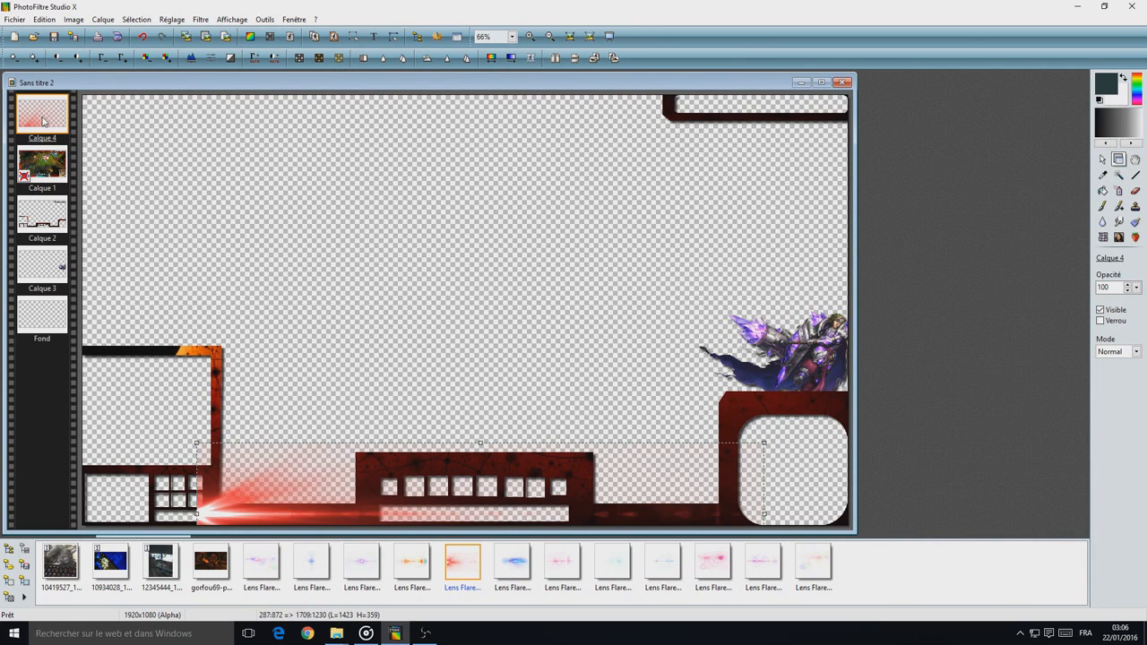
pyautogui.rightClick(280, 467)
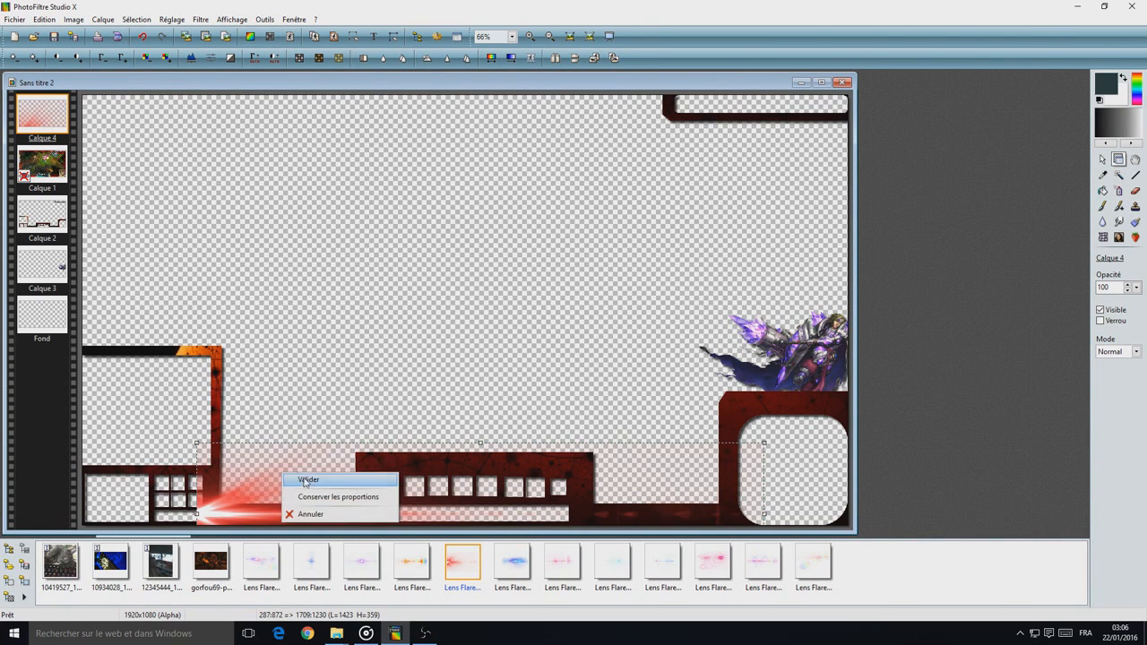
pyautogui.click(304, 477)
# - Reorder the flare layer Calque 4 so it lies between the frame layer Calque 2 and the champion layer Calque 3
pyautogui.rightClick(41, 125)
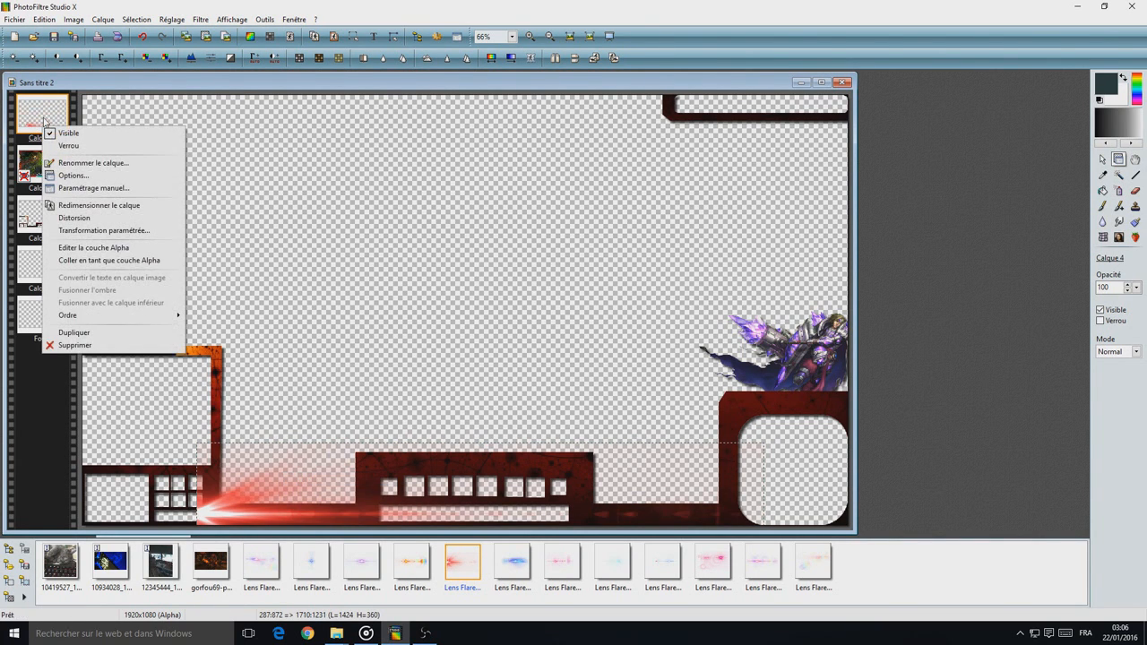
pyautogui.moveTo(97, 315)
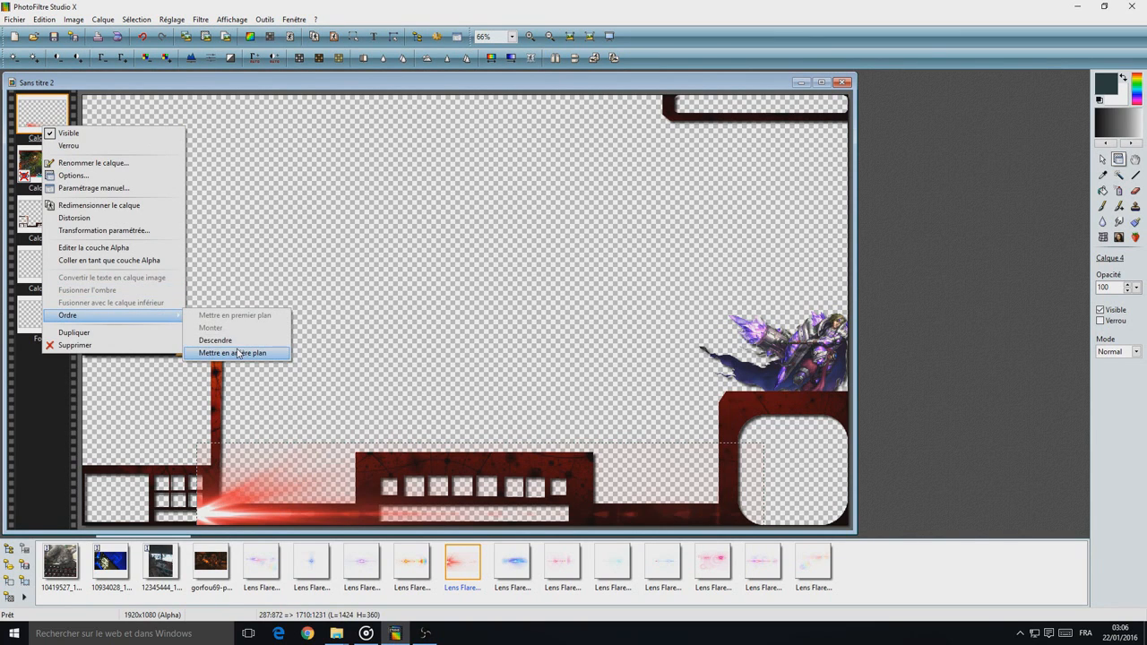
pyautogui.click(237, 353)
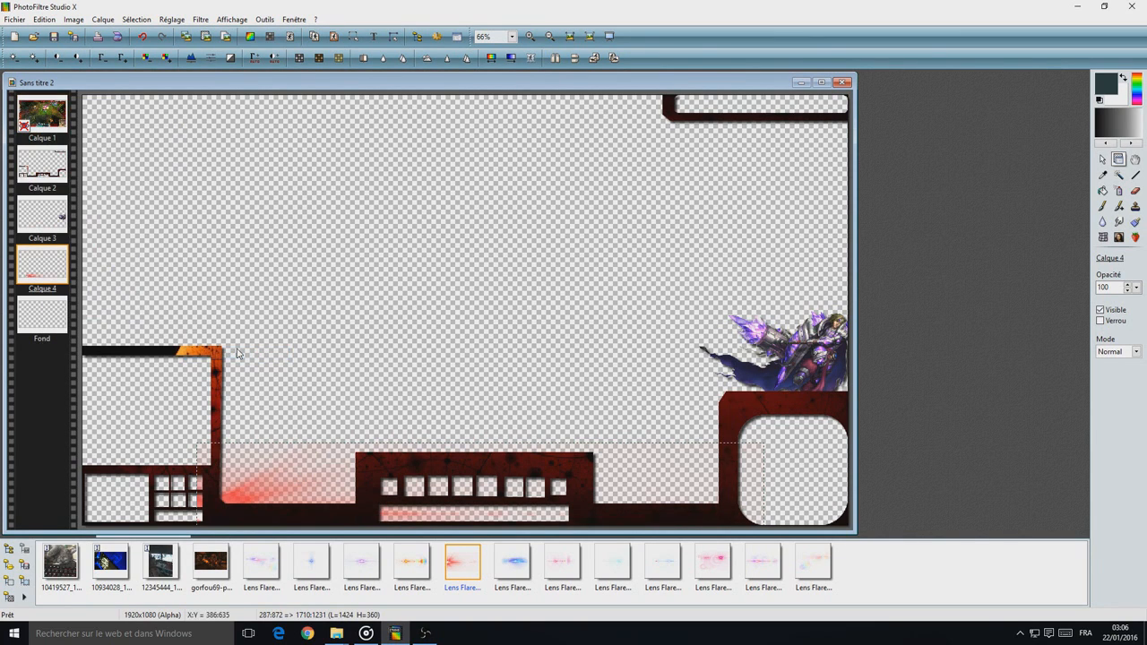
pyautogui.rightClick(45, 266)
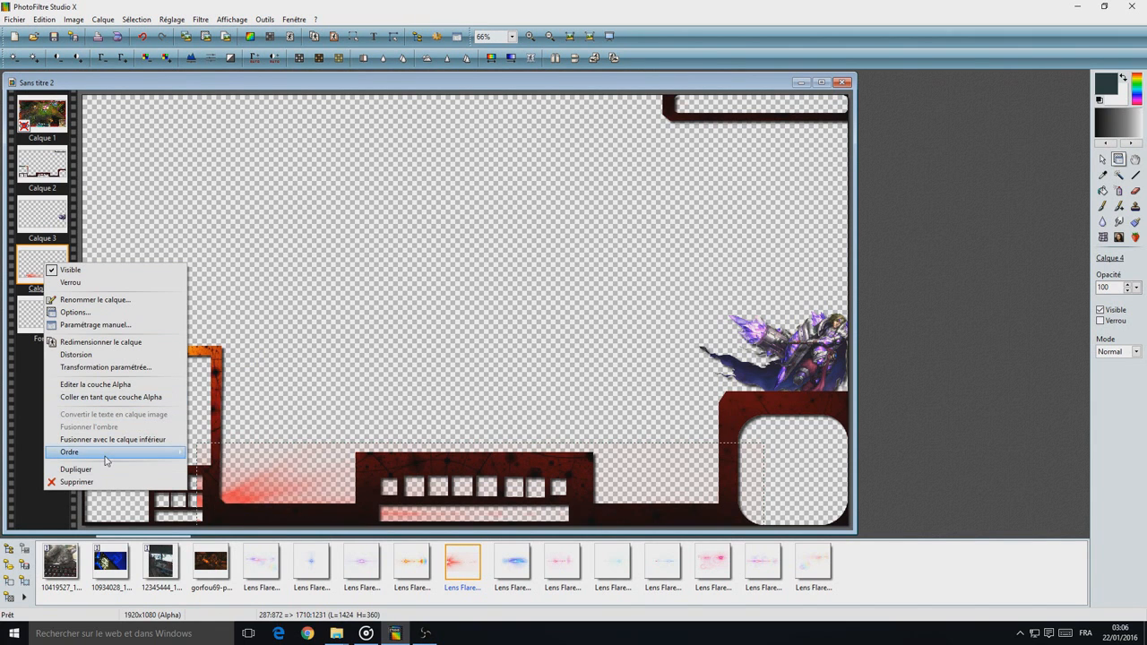
pyautogui.moveTo(134, 453)
pyautogui.click(240, 465)
# - Erase the flare on Calque 4 from the two rightmost item slots and the end of the bar beneath them
pyautogui.scroll(3, 278, 469)
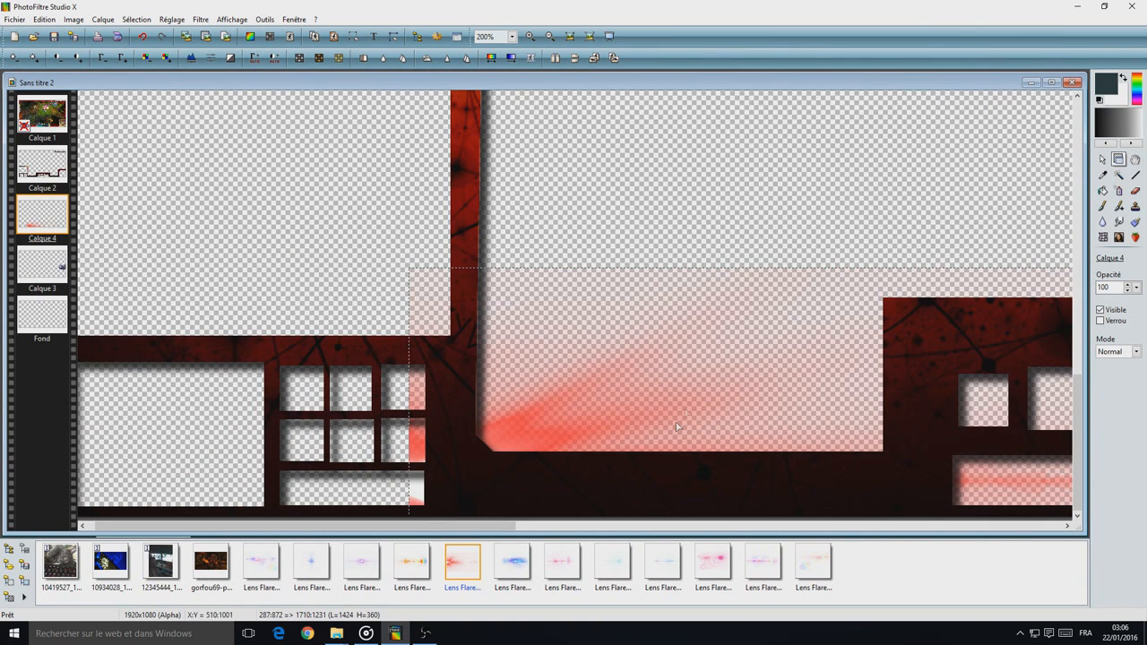
pyautogui.click(1102, 159)
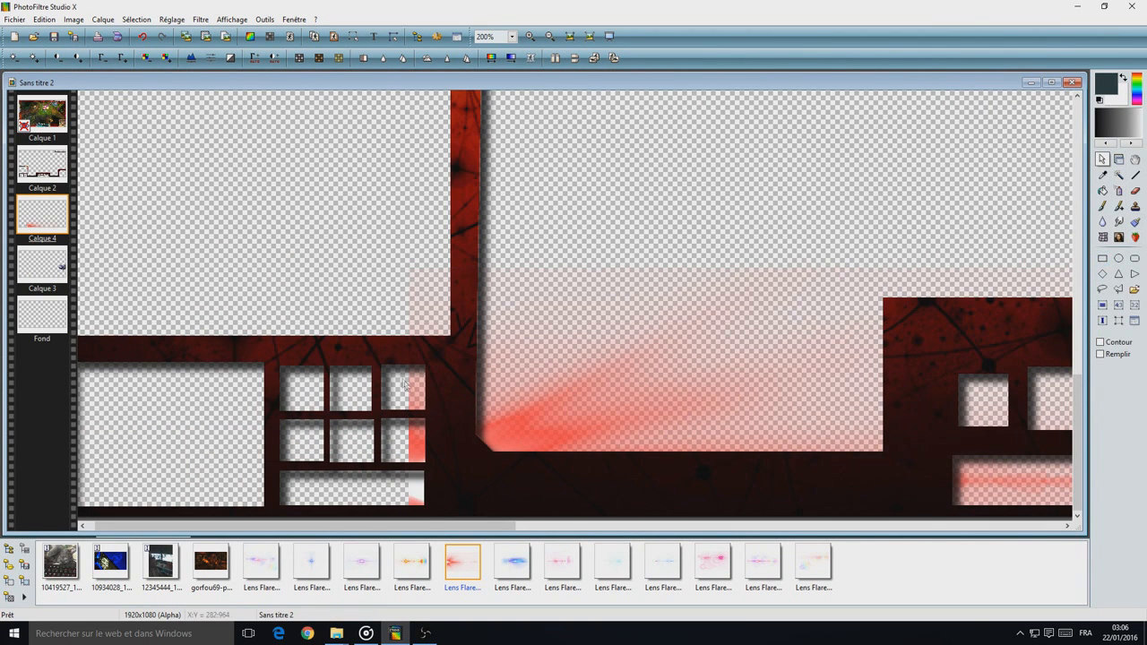
pyautogui.moveTo(382, 367); pyautogui.dragTo(427, 409)
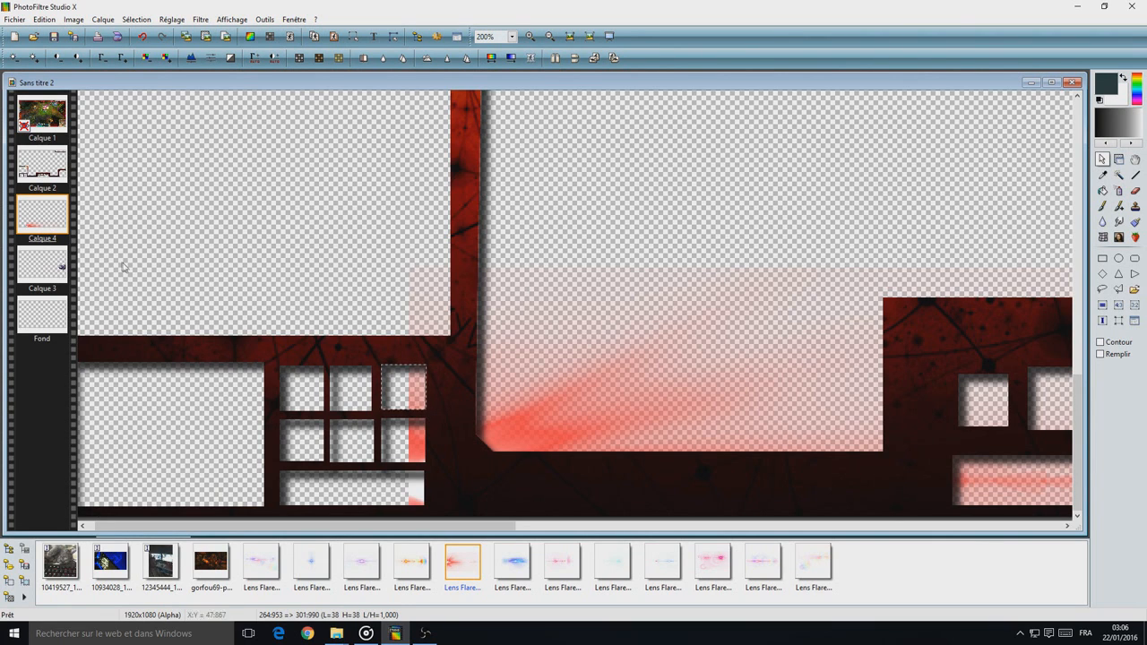
pyautogui.press('Delete')
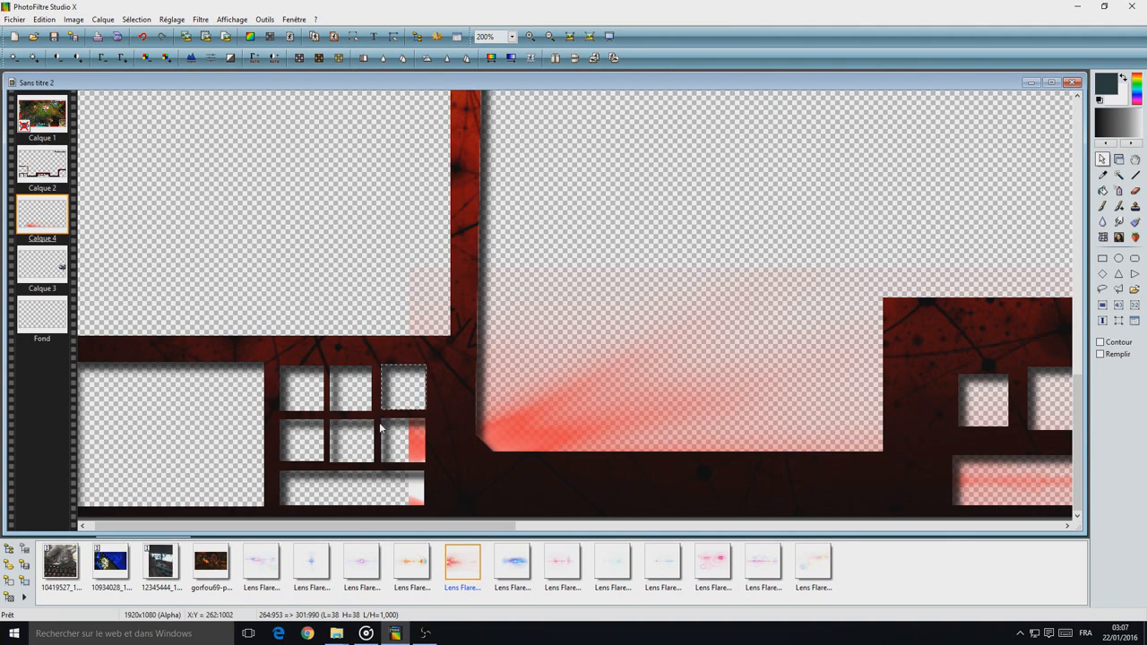
pyautogui.moveTo(383, 424); pyautogui.dragTo(424, 463)
pyautogui.press('Delete')
pyautogui.moveTo(400, 476); pyautogui.dragTo(425, 509)
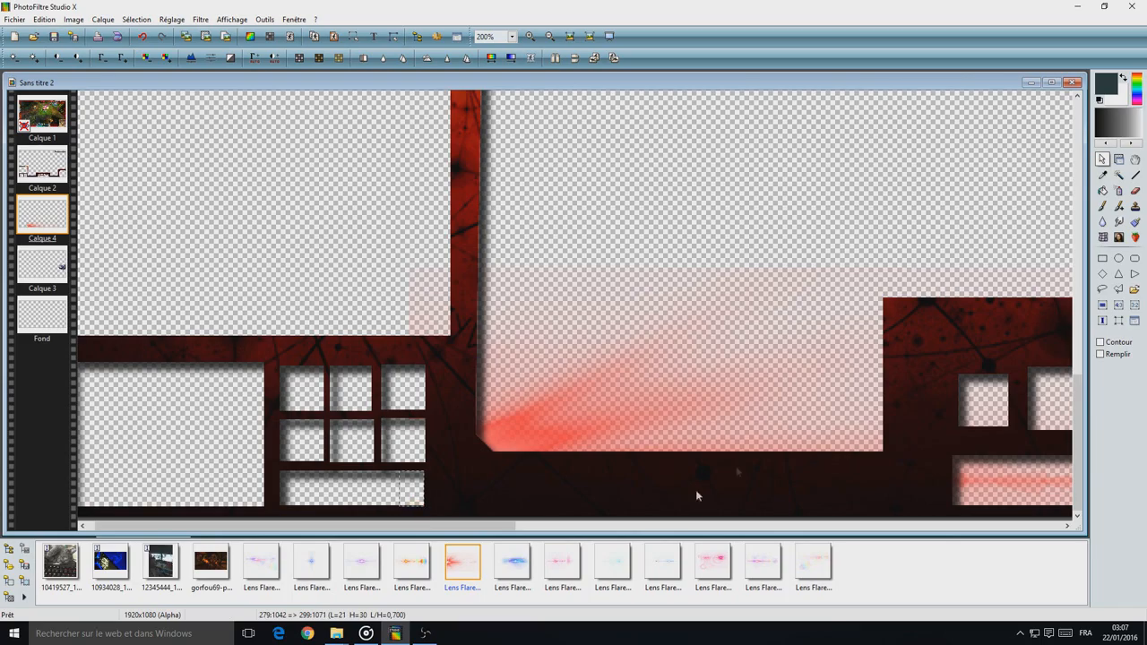
# - Erase the flare from the central panel's long bar opening and its first four square slots, counting from the left
pyautogui.moveTo(493, 527); pyautogui.dragTo(749, 530)
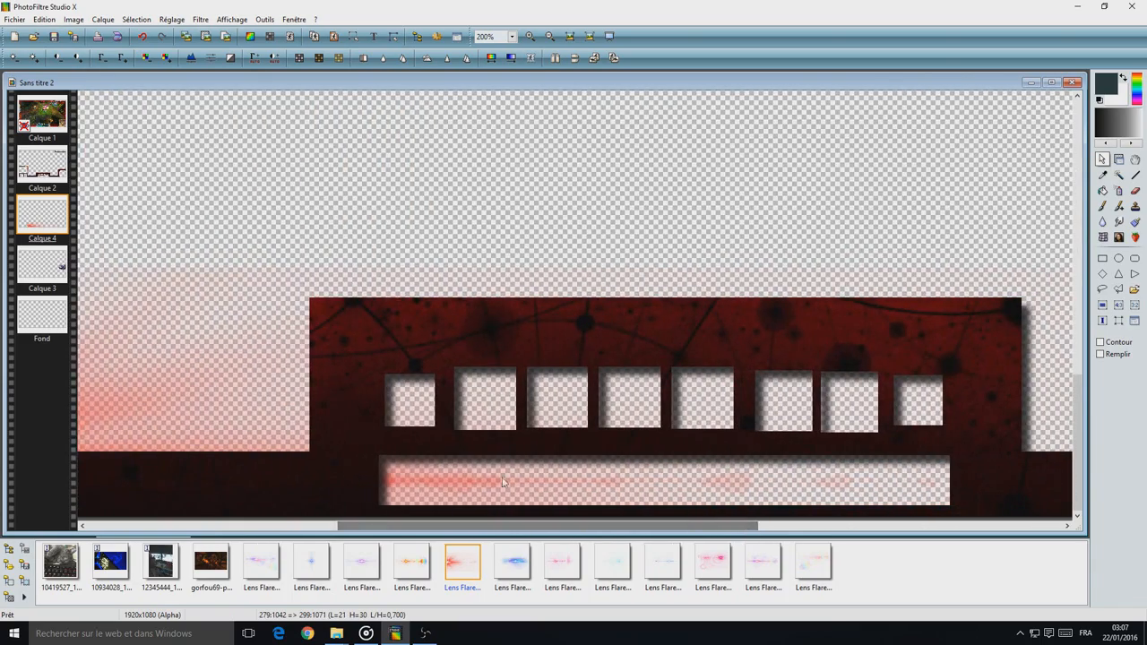
pyautogui.moveTo(538, 513); pyautogui.dragTo(949, 507)
pyautogui.press('Delete')
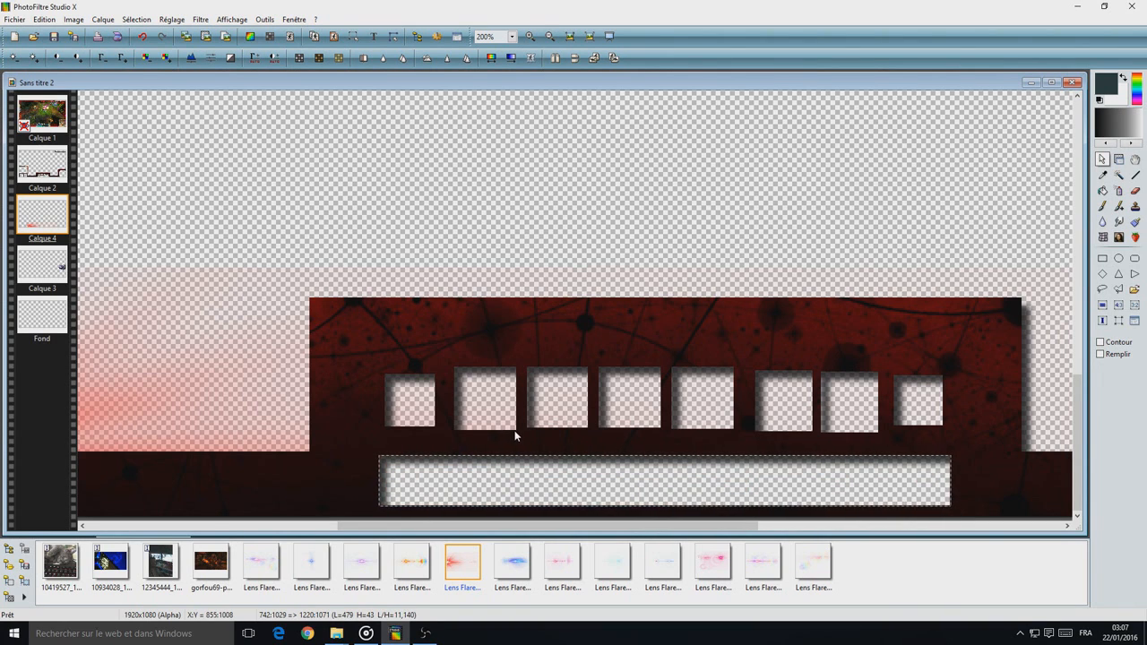
pyautogui.moveTo(515, 429); pyautogui.dragTo(457, 374)
pyautogui.press('Delete')
pyautogui.moveTo(435, 427); pyautogui.dragTo(384, 374)
pyautogui.press('Delete')
pyautogui.moveTo(588, 431); pyautogui.dragTo(540, 384)
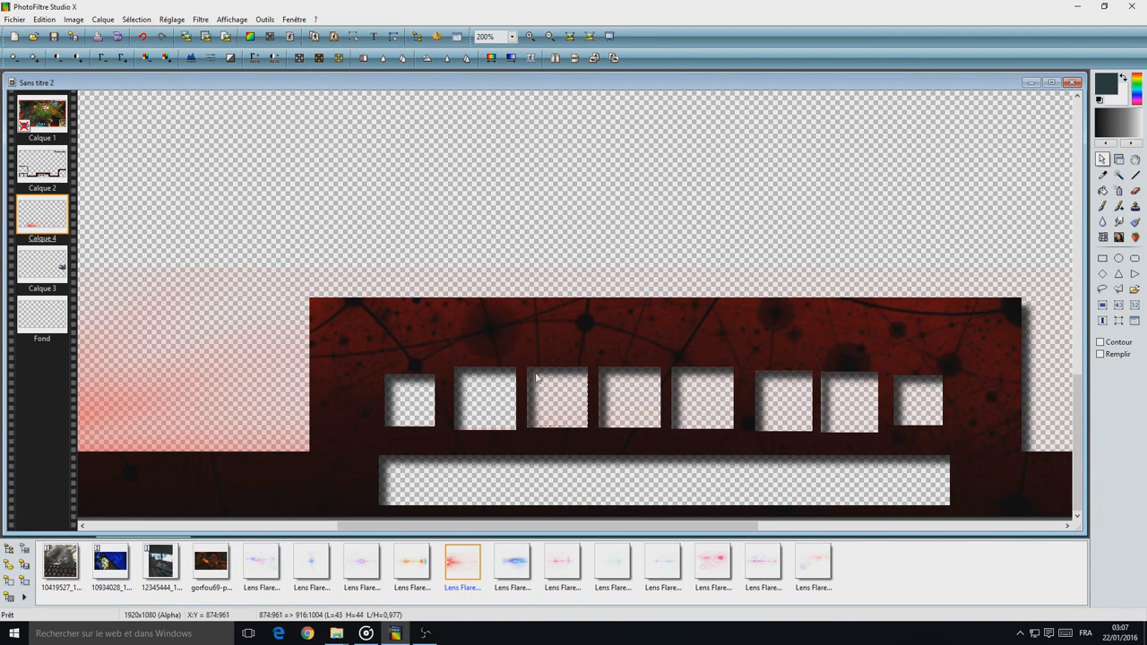
pyautogui.press('Delete')
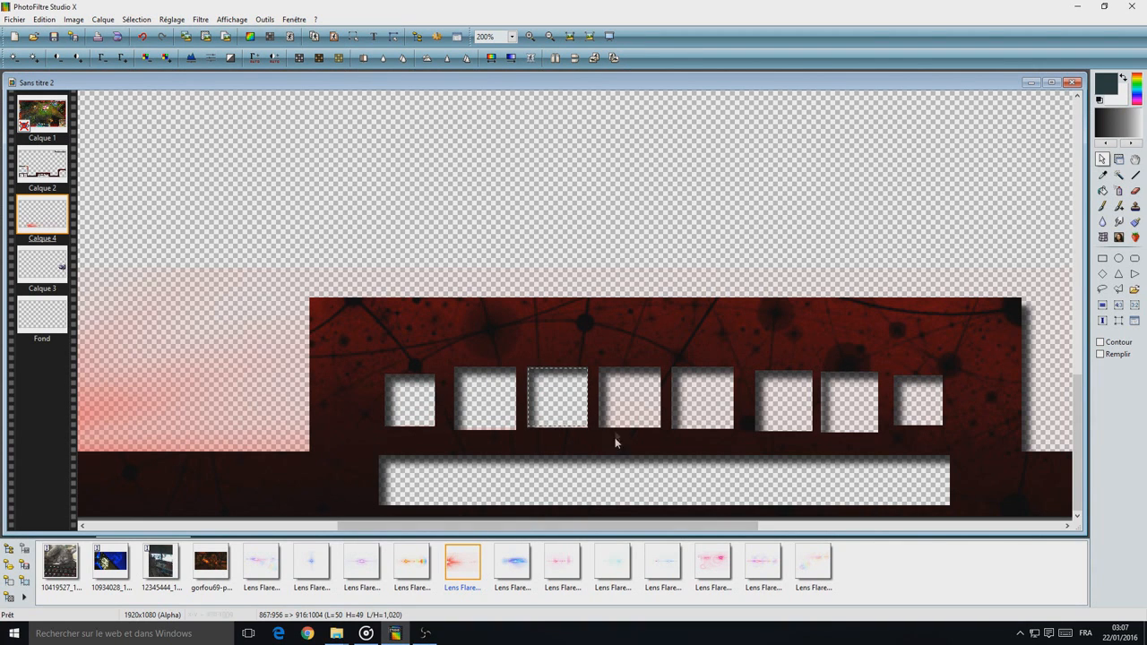
pyautogui.moveTo(599, 427); pyautogui.dragTo(660, 369)
# - Erase a rectangle of flare about 327 × 225 px above the border, between the left frame and the central panel
pyautogui.moveTo(691, 528); pyautogui.dragTo(490, 528)
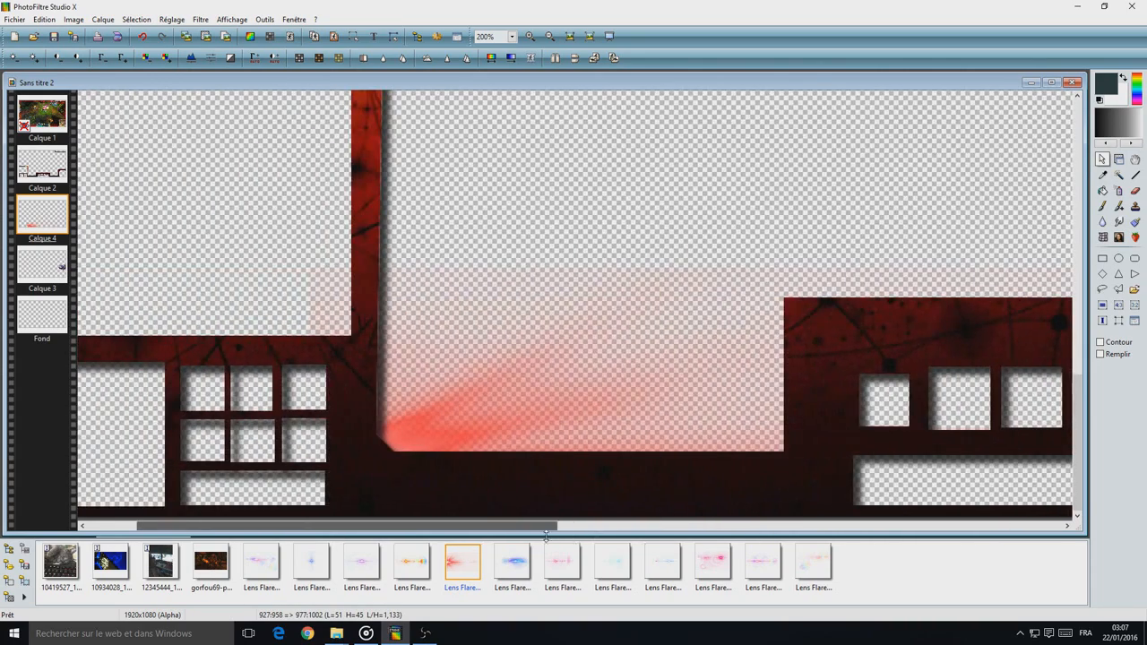
pyautogui.moveTo(782, 450); pyautogui.dragTo(394, 184)
pyautogui.press('Delete')
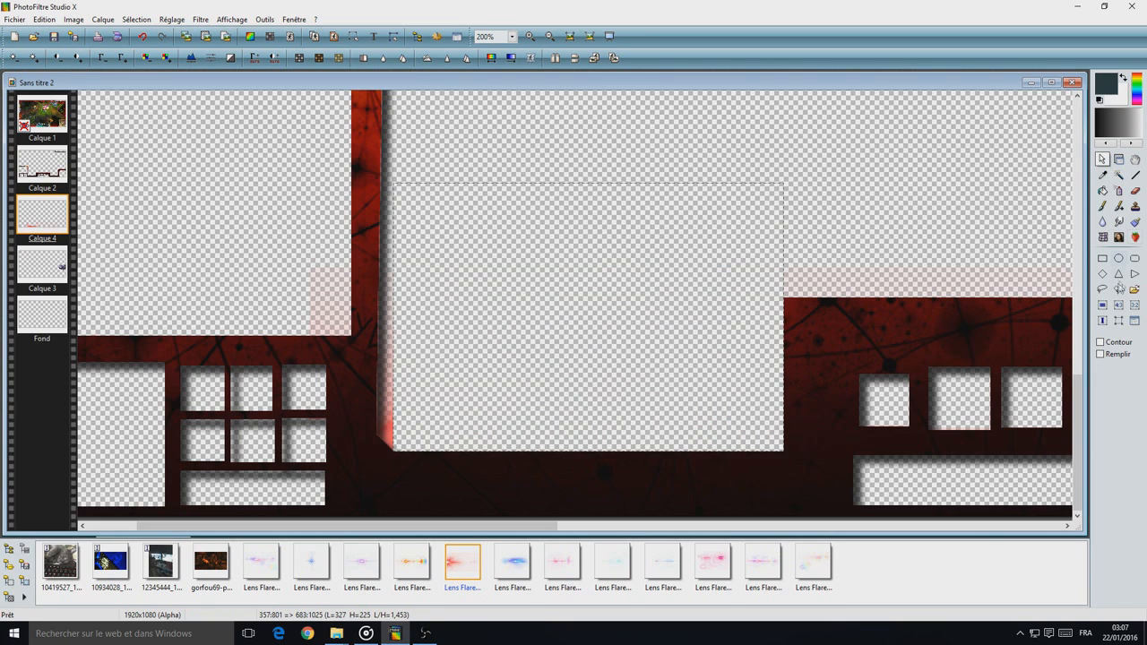
# - Outline the leftover flare strip beside the left frame's vertical edge and bevelled corner with a polygonal lasso and erase it
pyautogui.click(1119, 289)
pyautogui.click(905, 238)
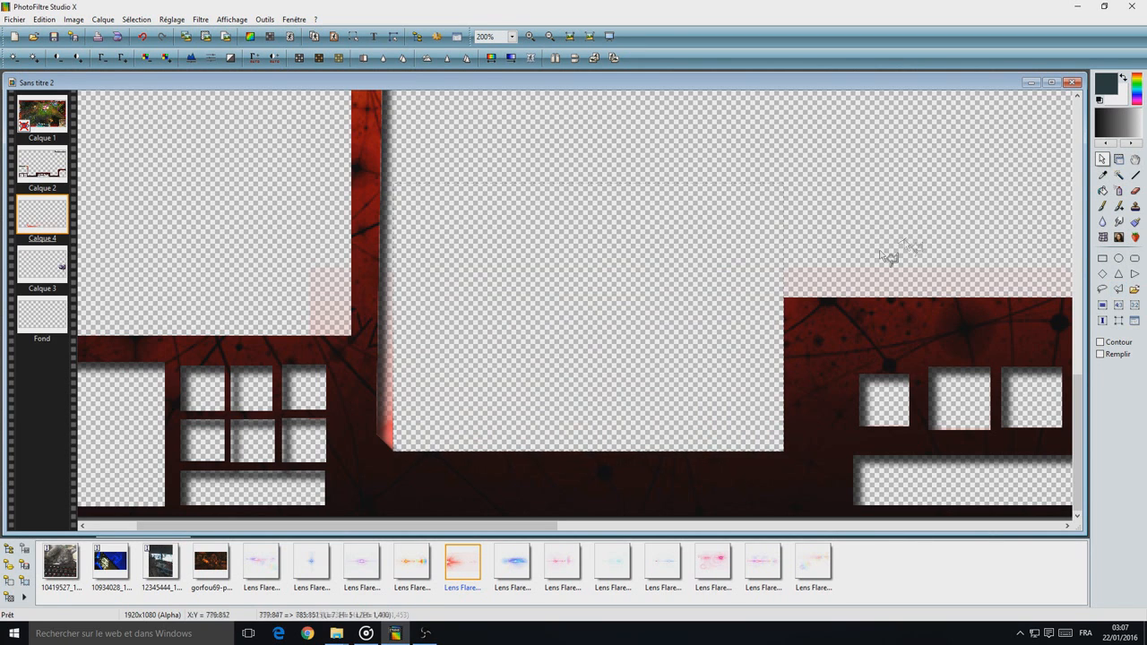
pyautogui.press('Escape')
pyautogui.scroll(-1, 398, 454)
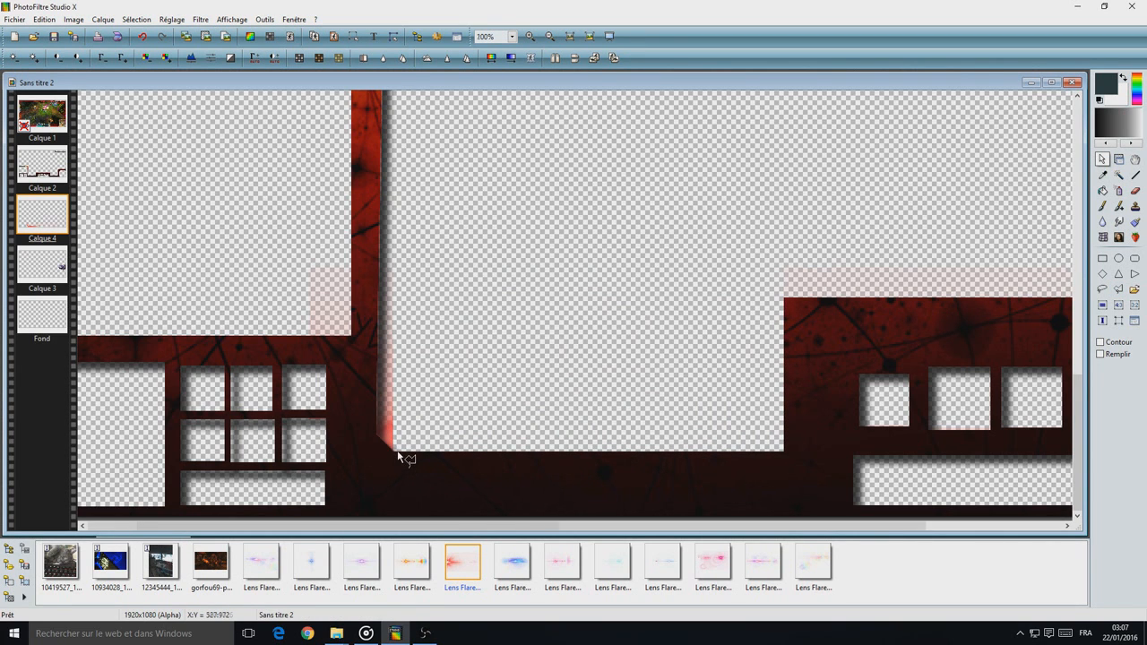
pyautogui.scroll(1, 405, 457)
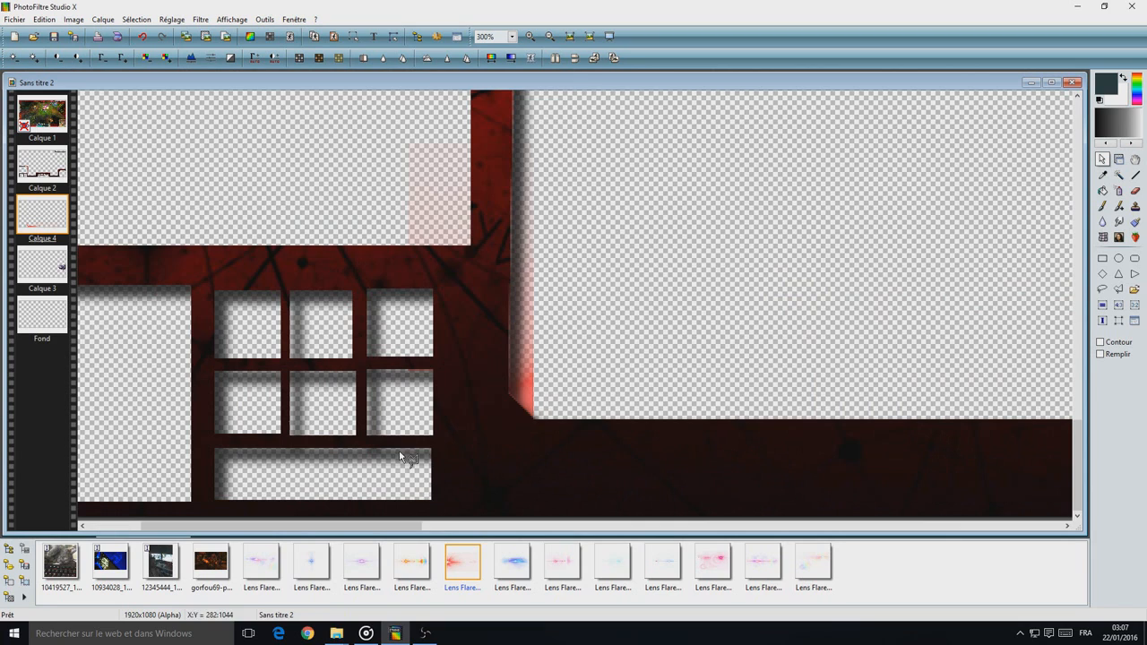
pyautogui.click(534, 417)
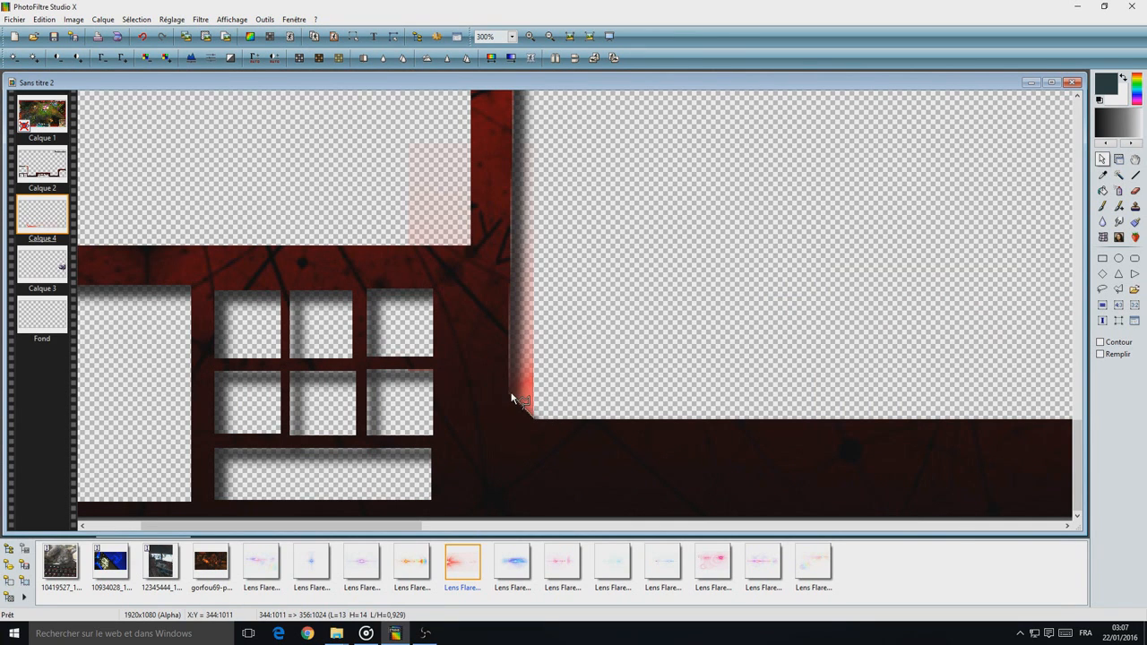
pyautogui.click(508, 392)
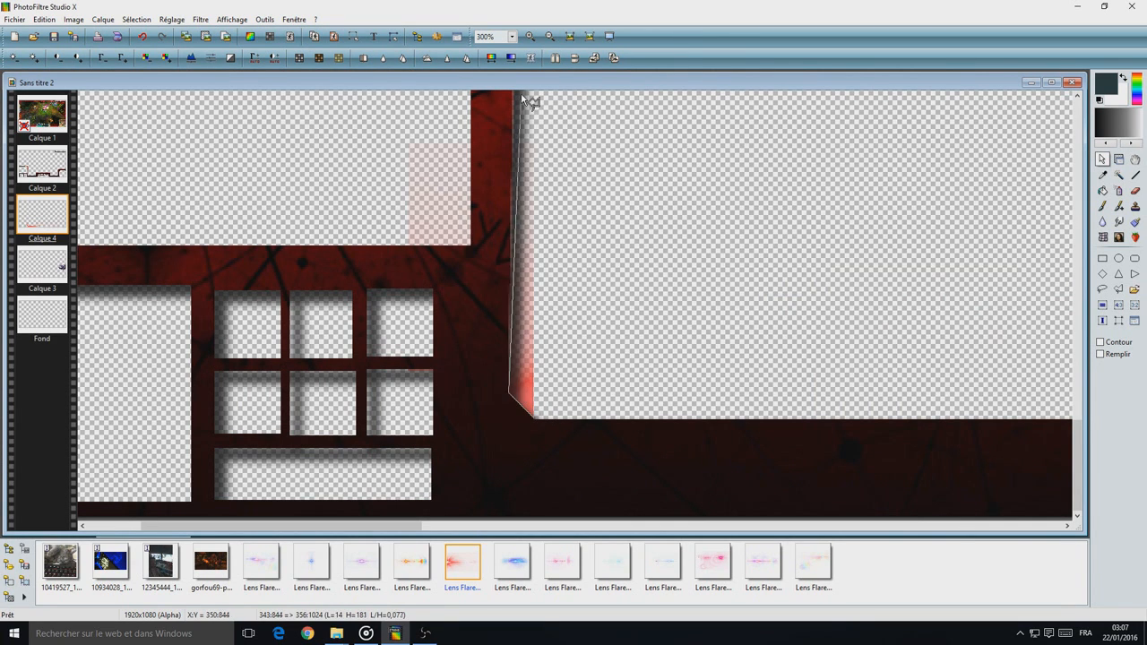
pyautogui.click(516, 92)
pyautogui.click(863, 117)
pyautogui.click(537, 416)
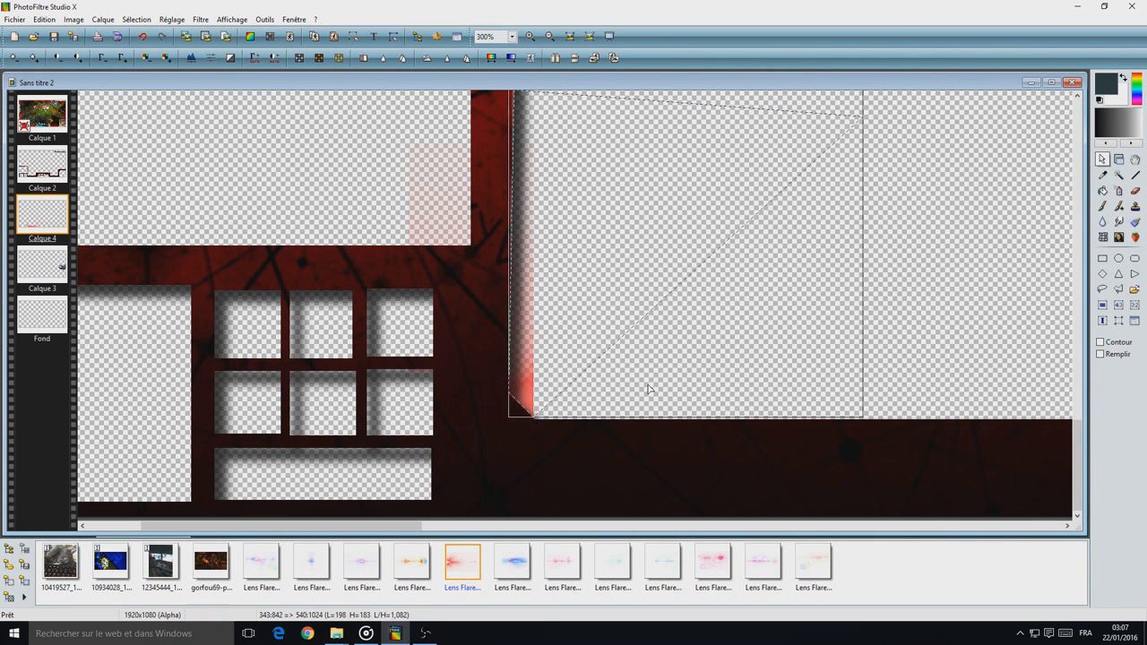
# - Erase the leftover flare patch in the lower right corner of the left frame's large opening using a selection about 94 × 104 px
pyautogui.scroll(-2, 676, 369)
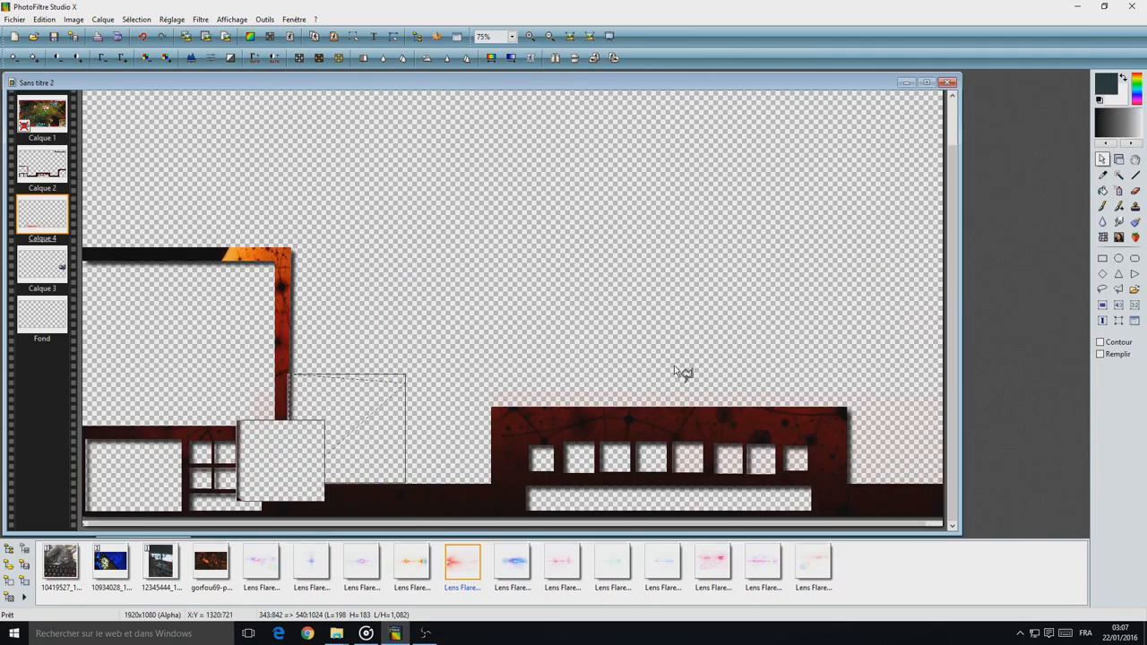
pyautogui.scroll(3, 678, 371)
pyautogui.scroll(-2, 454, 397)
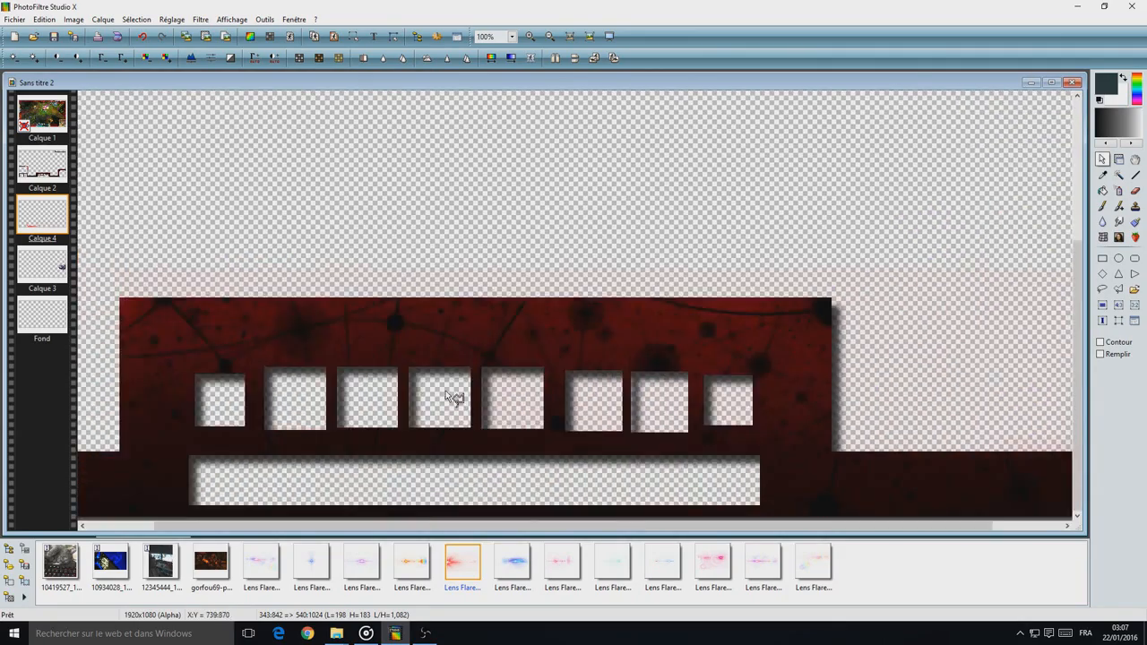
pyautogui.scroll(-1, 445, 387)
pyautogui.scroll(3, 283, 410)
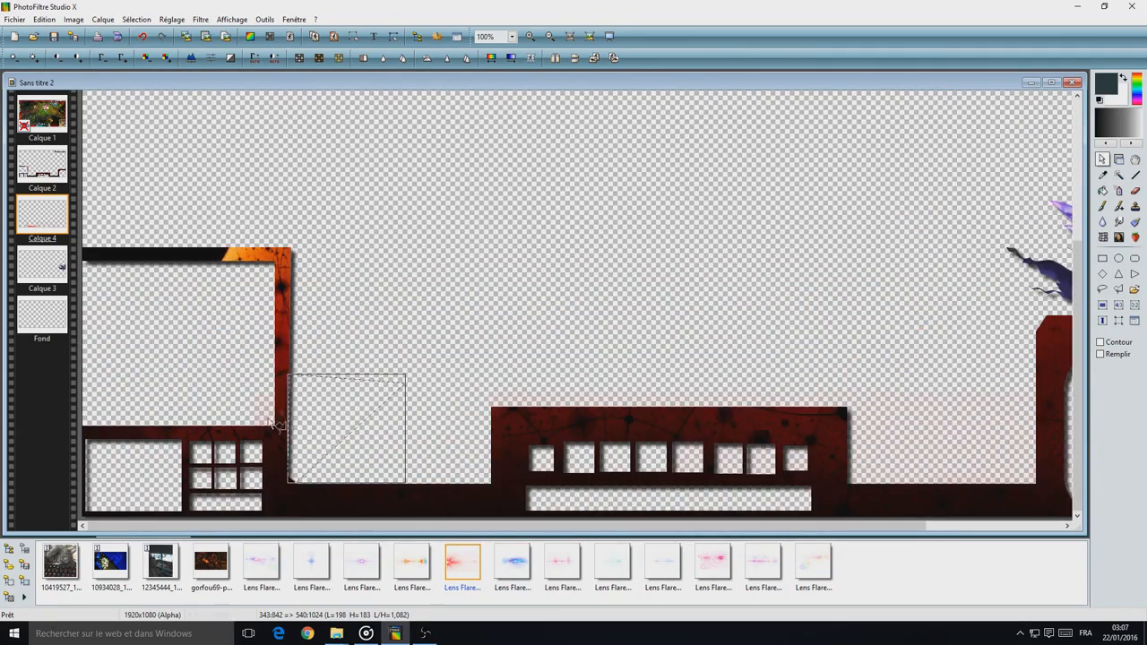
pyautogui.scroll(1, 283, 411)
pyautogui.moveTo(660, 301)
pyautogui.mouseDown()
pyautogui.moveTo(506, 306)
pyautogui.moveTo(492, 122)
pyautogui.moveTo(541, 105)
pyautogui.moveTo(660, 117)
pyautogui.moveTo(636, 254)
pyautogui.moveTo(659, 303)
pyautogui.mouseUp()
pyautogui.scroll(1, 640, 339)
pyautogui.scroll(-1, 640, 358)
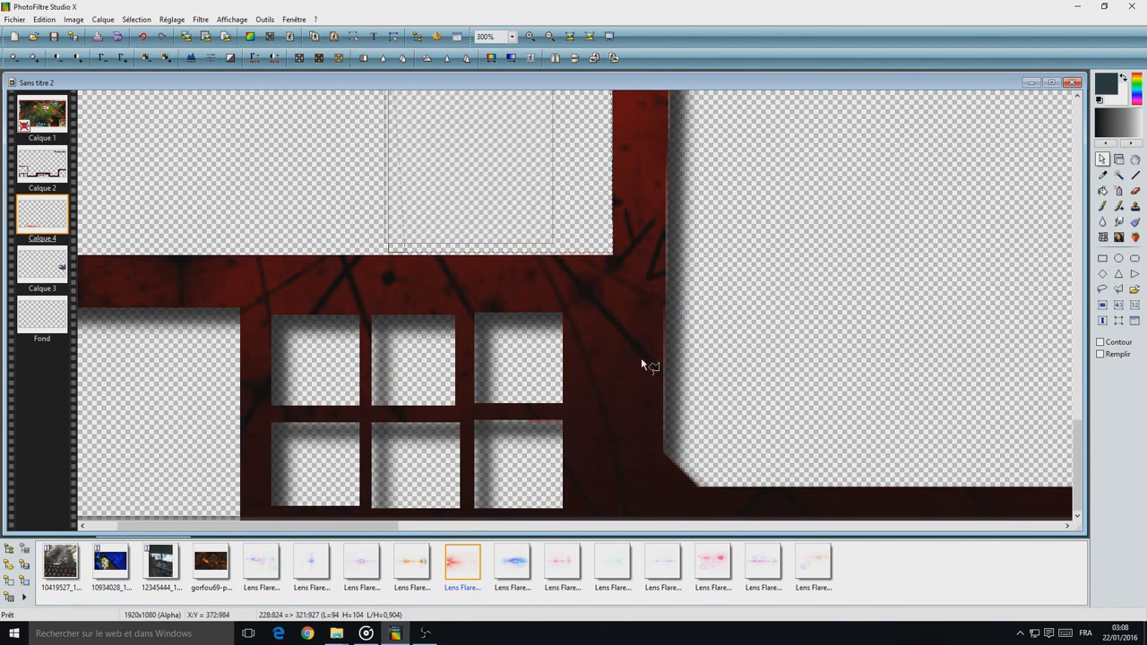
pyautogui.scroll(-4, 642, 365)
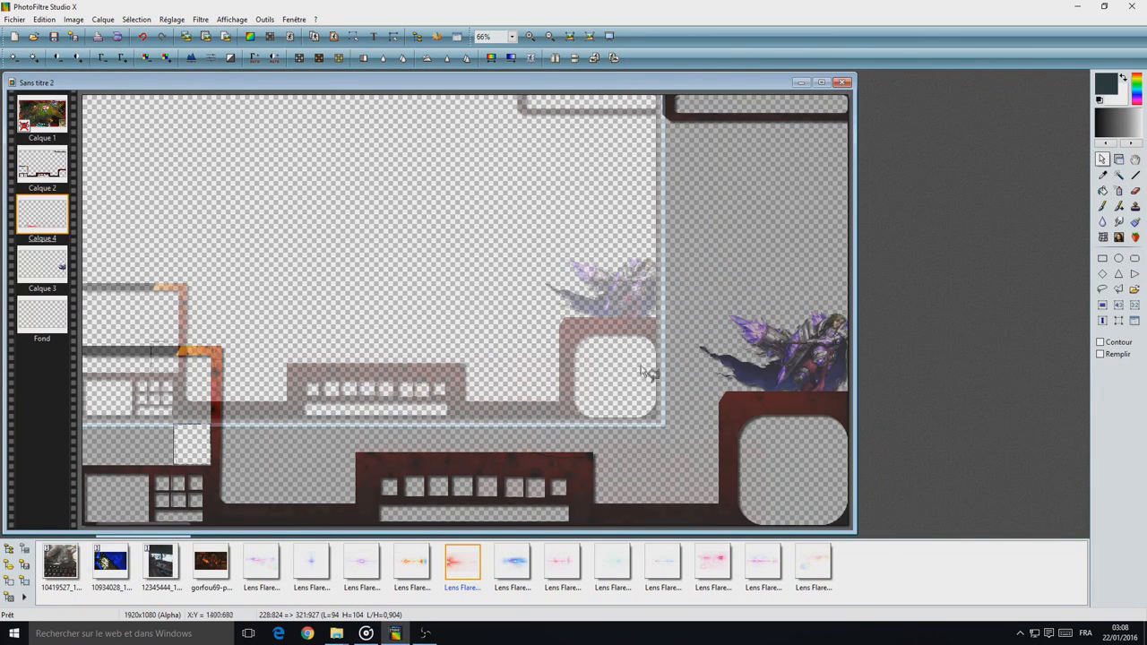
# - Reorder the flare layer Calque 4 so it sits directly over the frame layer Calque 2
pyautogui.rightClick(44, 220)
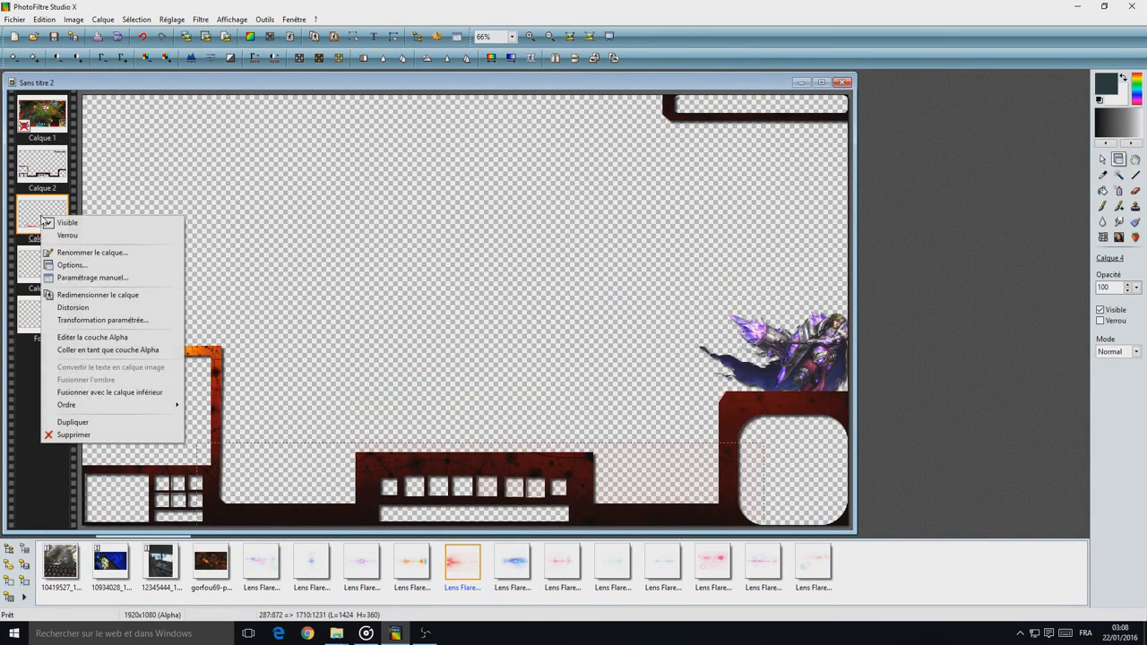
pyautogui.moveTo(124, 409)
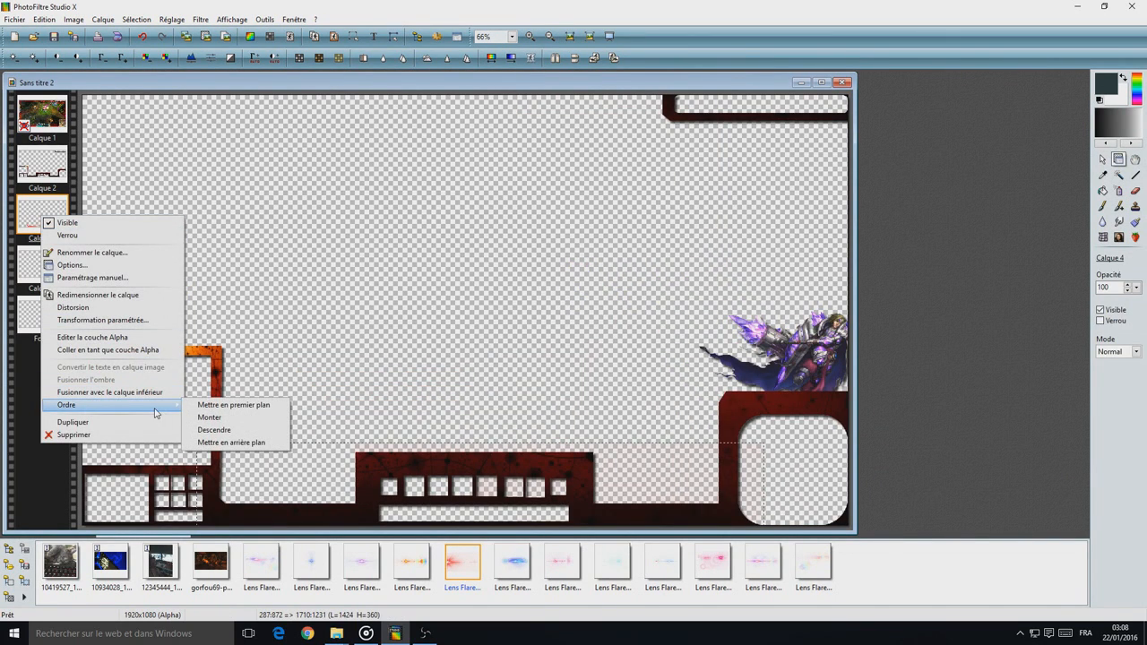
pyautogui.click(212, 416)
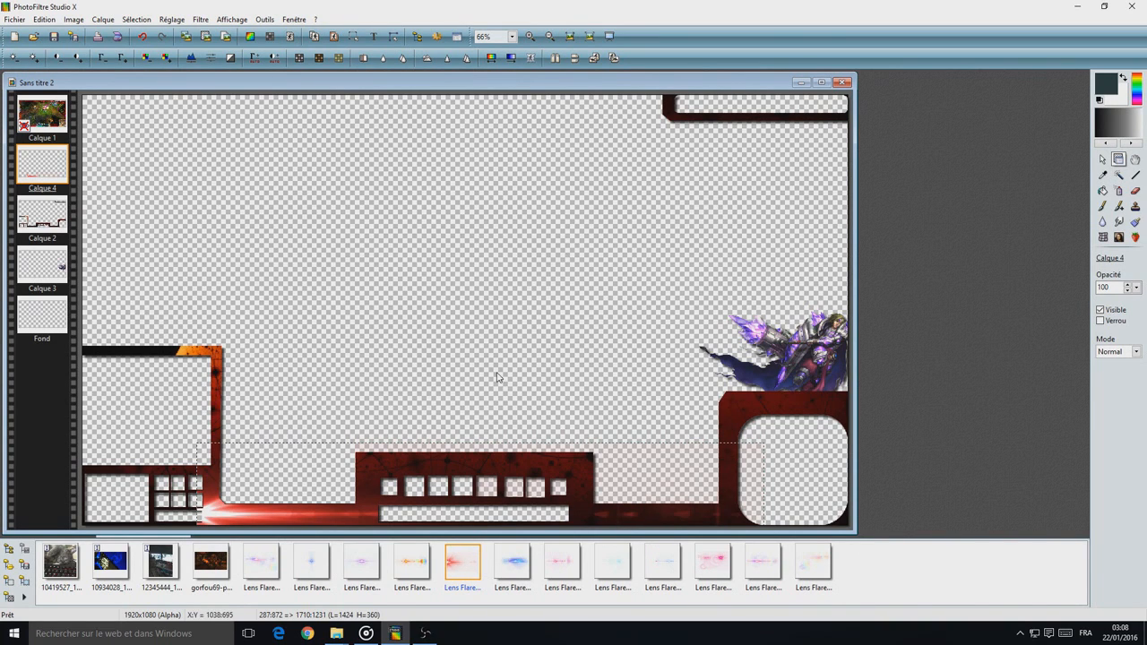
# - Apply Contour 3D to frame layer Calque 2 with a near-white Couleur 1, thickness 15, opacity 80, position Bas / Droite, Adoucir on and Dégradé off
pyautogui.click(47, 221)
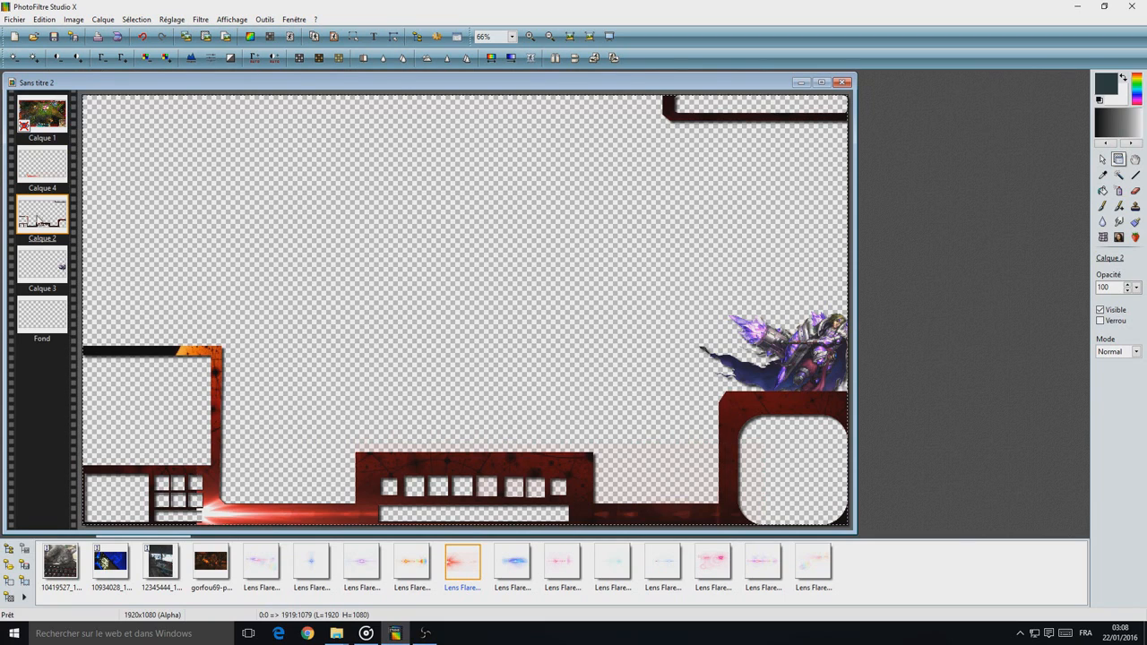
pyautogui.click(201, 19)
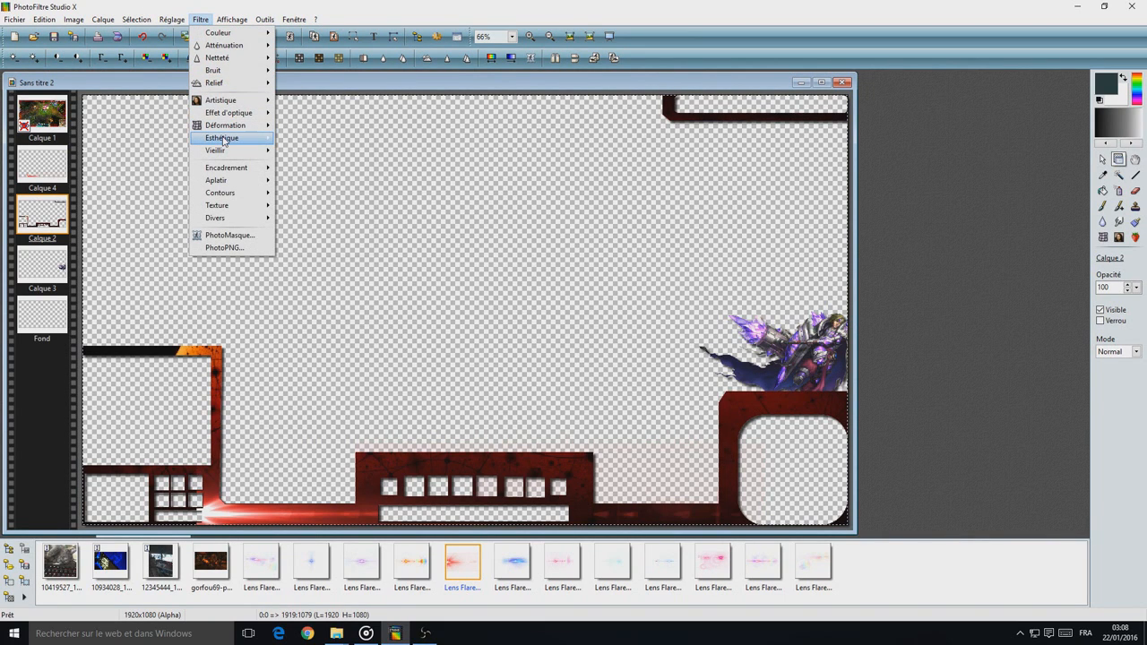
pyautogui.moveTo(223, 140)
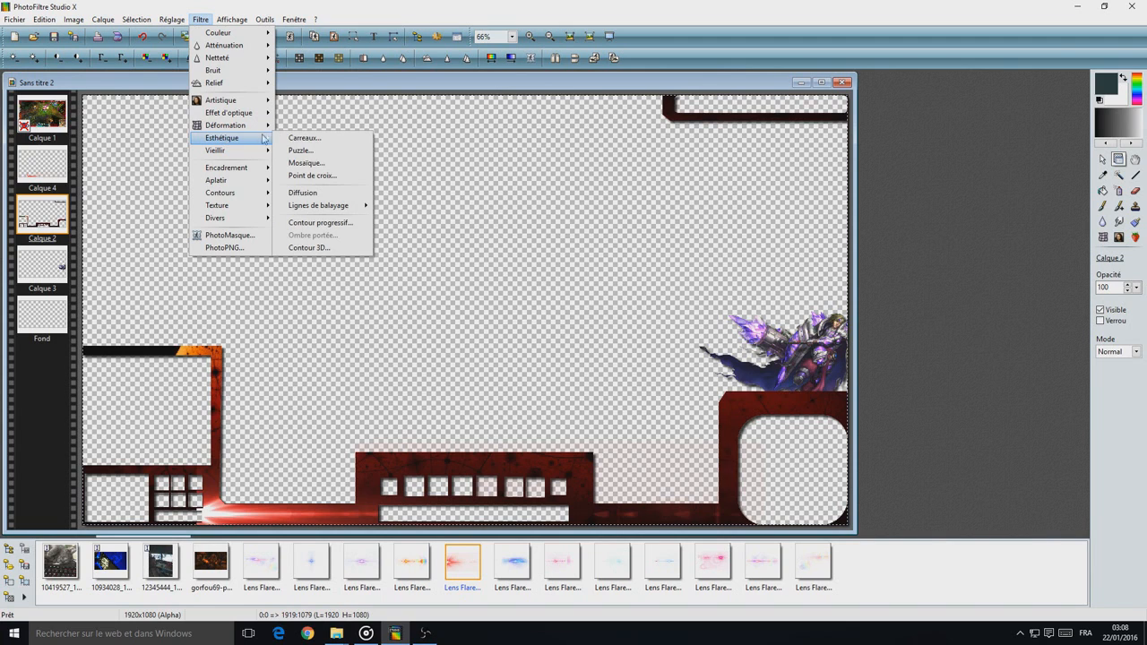
pyautogui.click(309, 247)
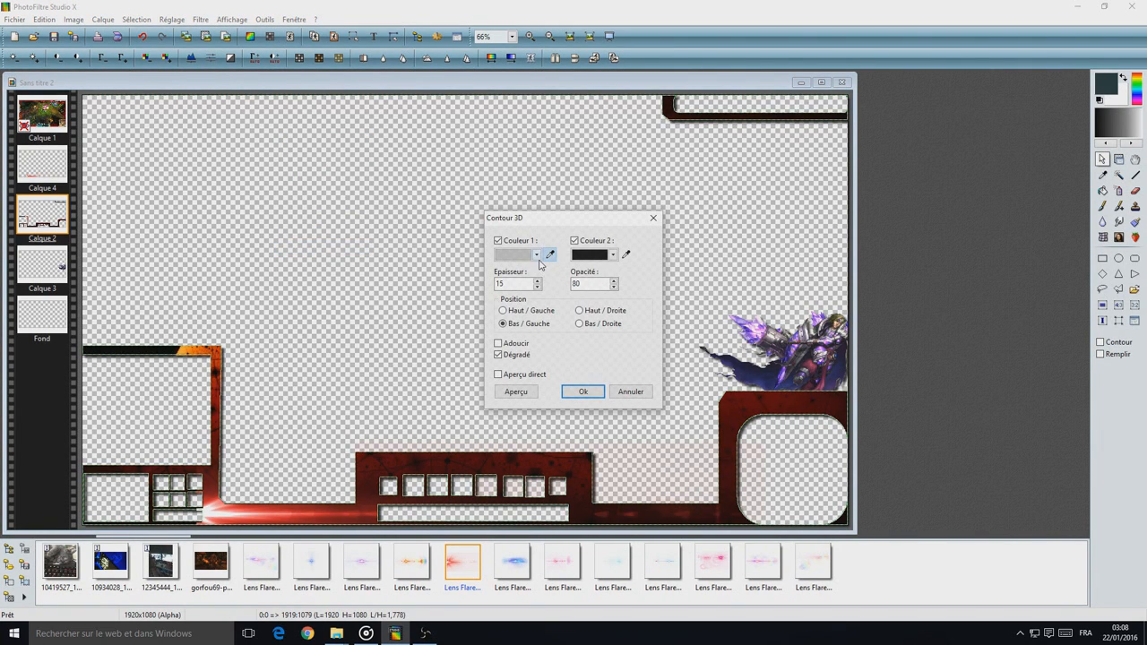
pyautogui.click(536, 256)
pyautogui.click(584, 330)
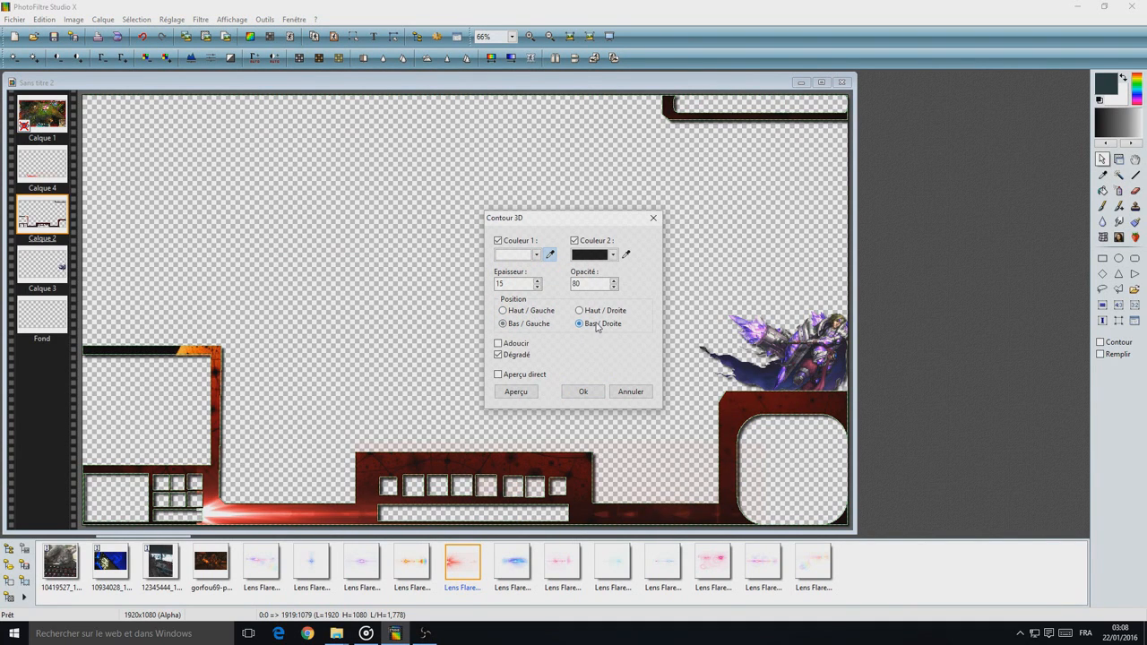
pyautogui.click(516, 391)
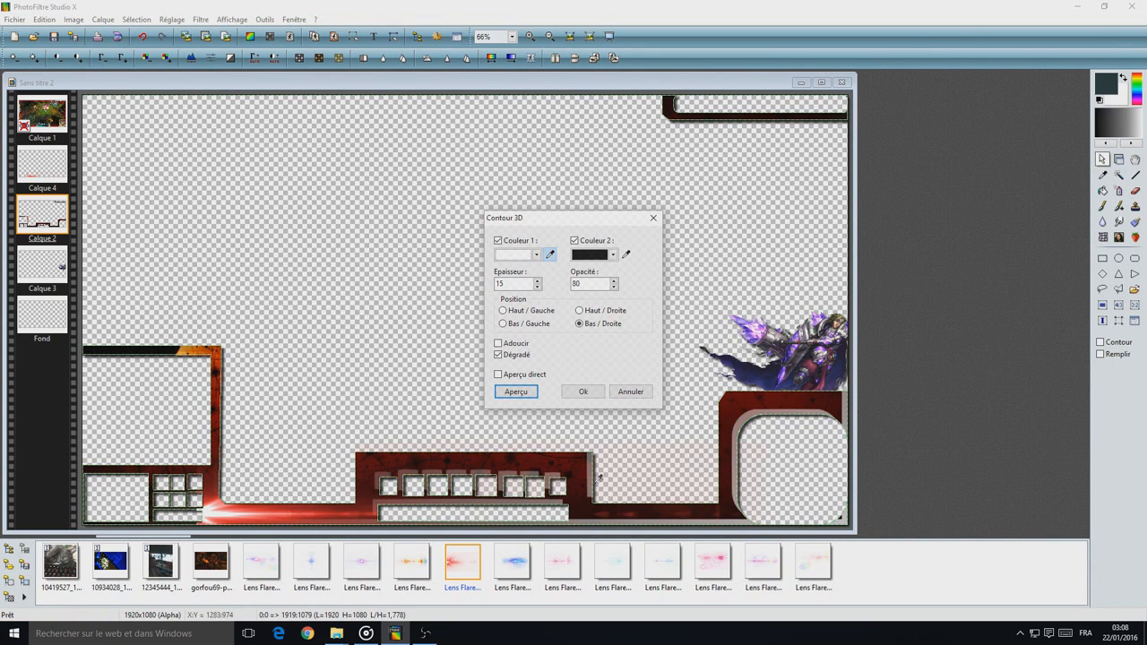
pyautogui.click(499, 355)
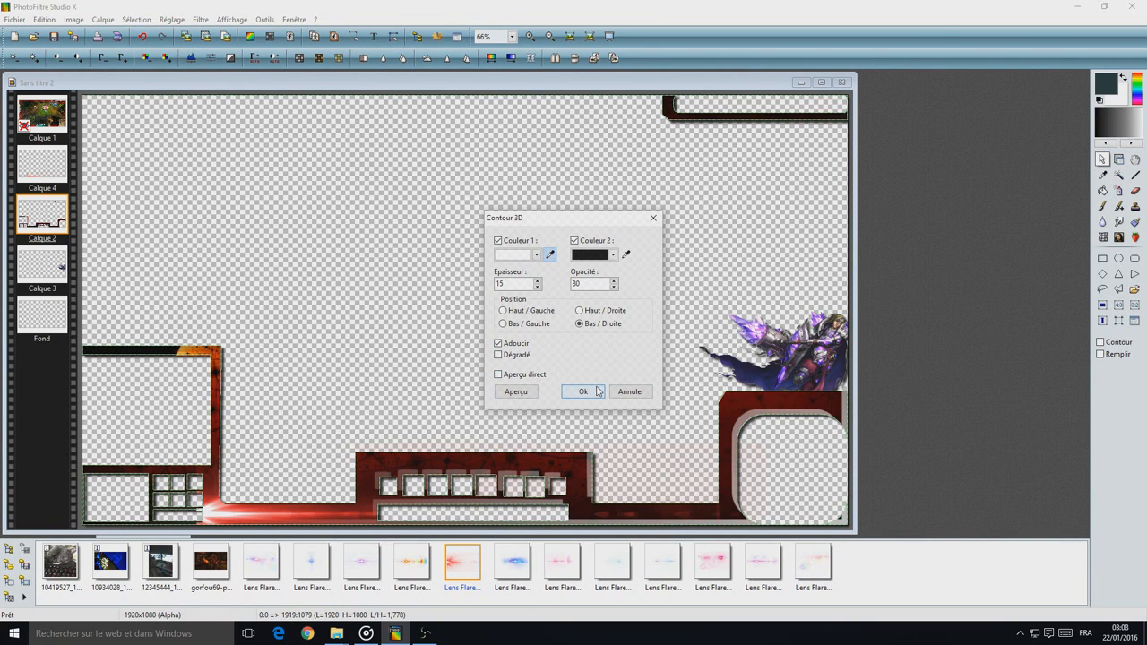
pyautogui.click(583, 392)
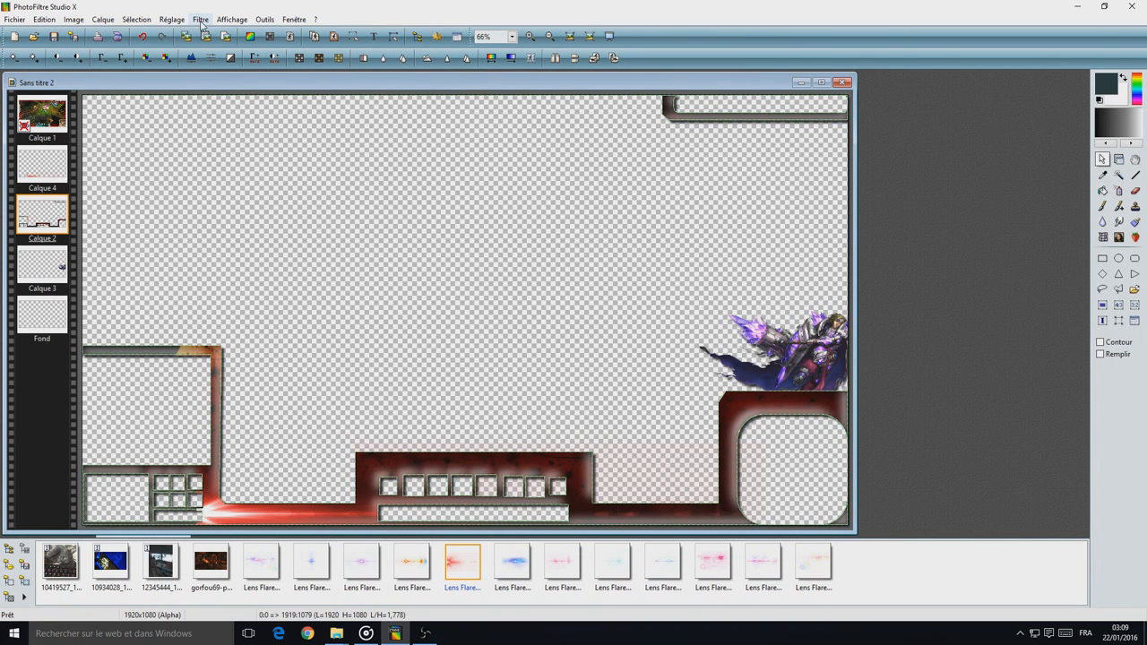
# - Apply Contour progressif to frame layer Calque 2 with a near-black colour, opacity 98%, thickness 20, Extérieur on and style Flou
pyautogui.click(200, 19)
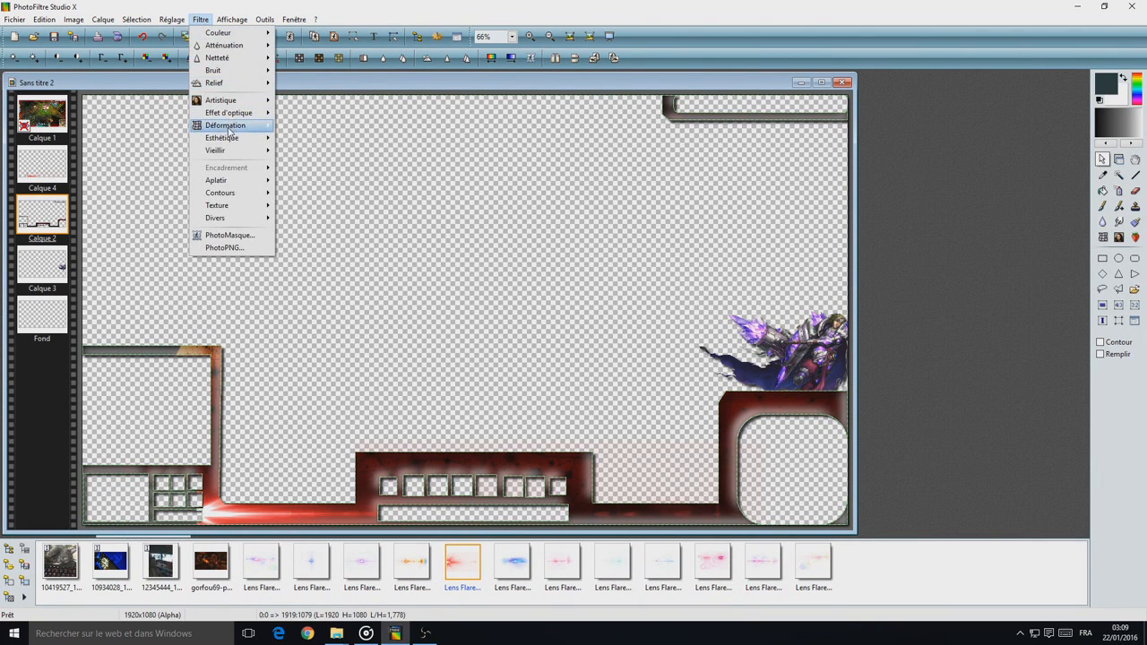
pyautogui.moveTo(230, 139)
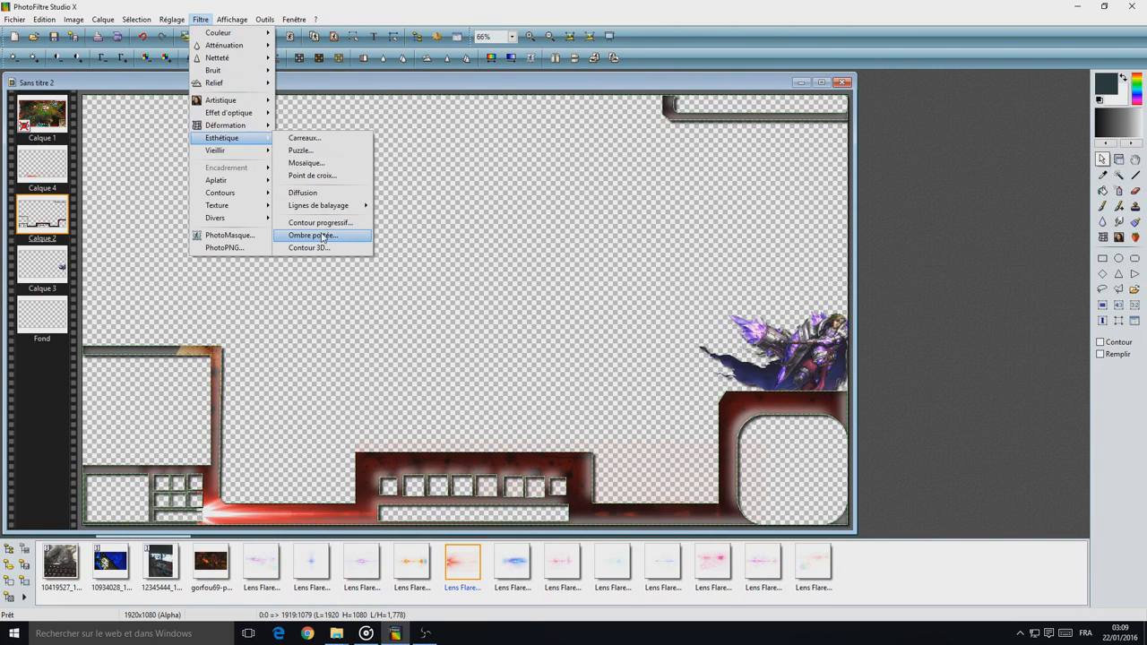
pyautogui.click(319, 222)
pyautogui.click(502, 393)
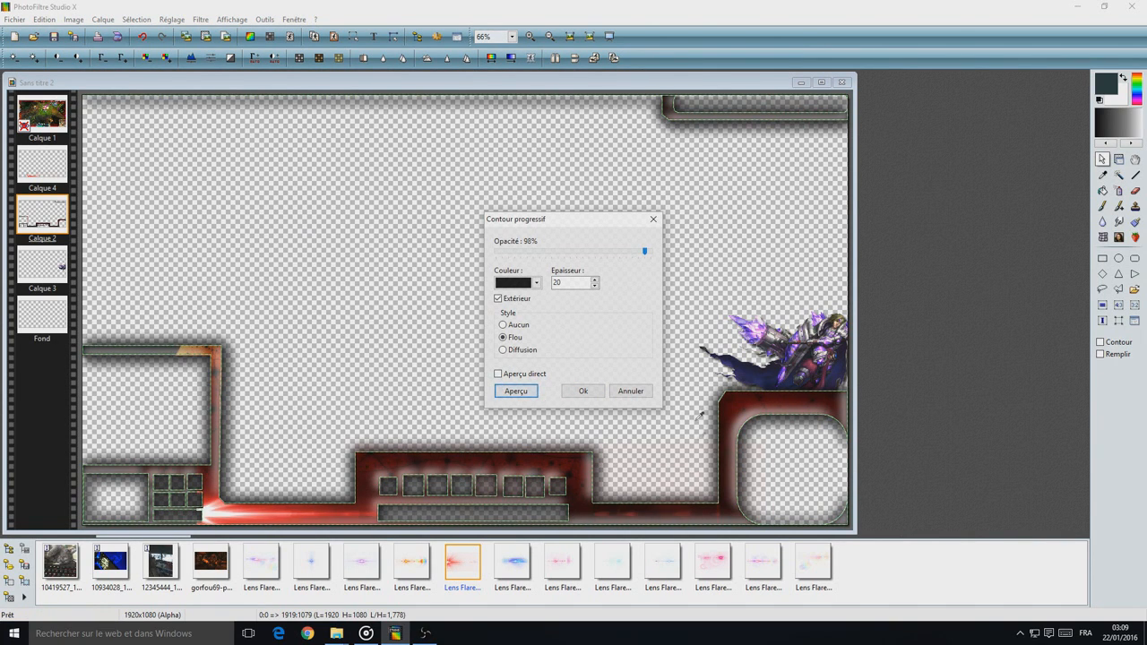
pyautogui.click(583, 391)
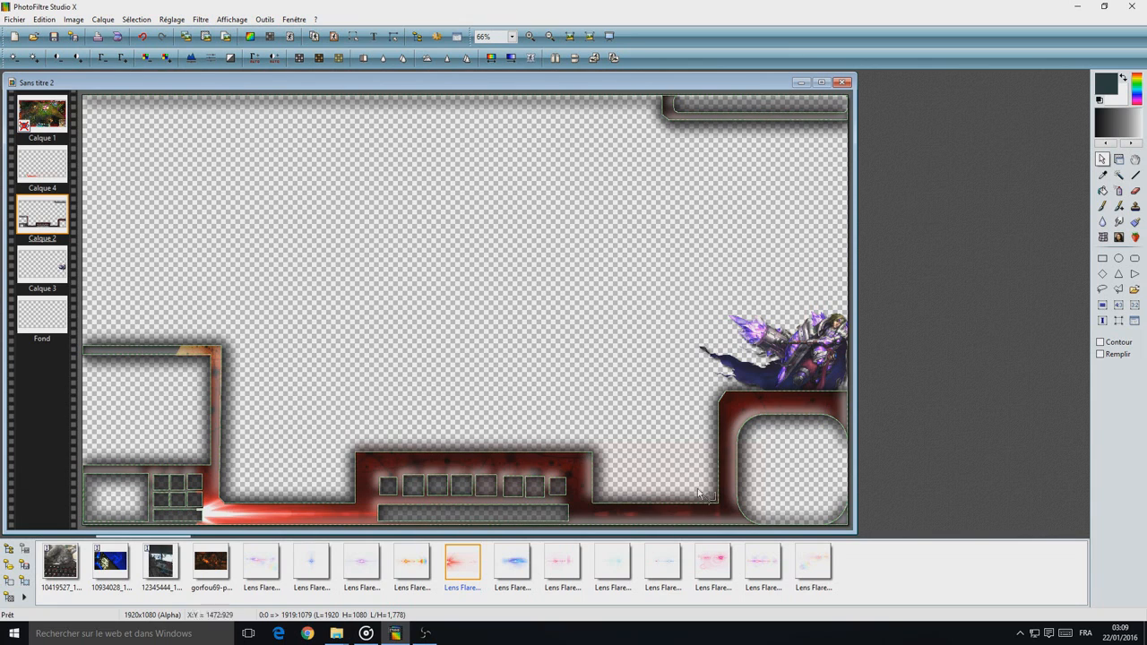
pyautogui.click(374, 36)
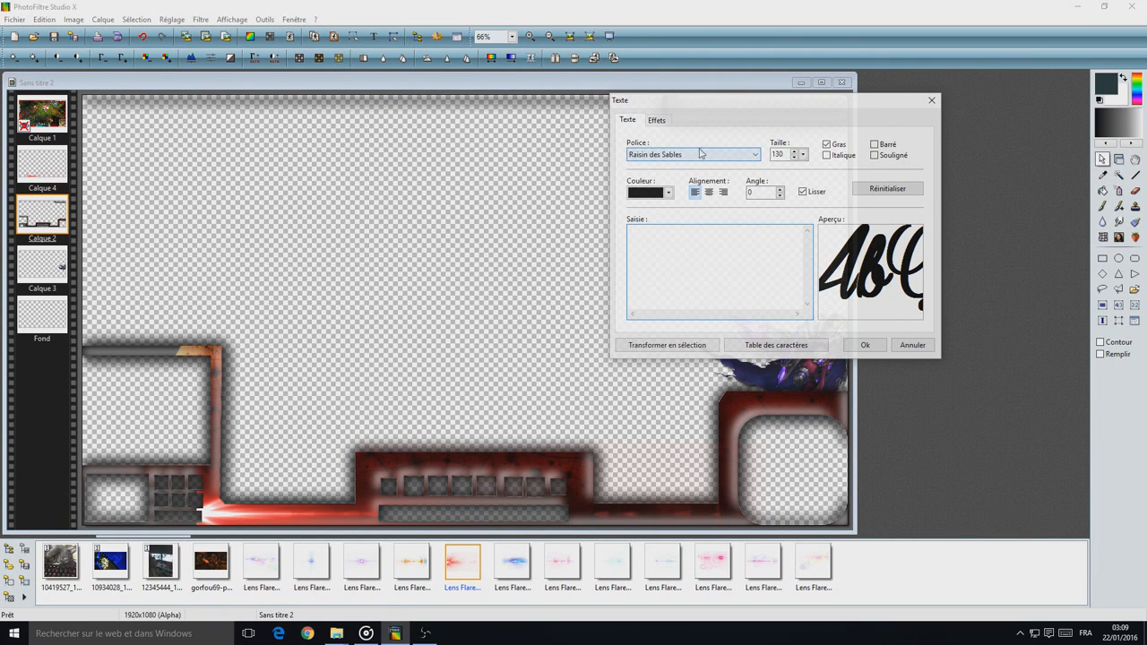
pyautogui.click(912, 345)
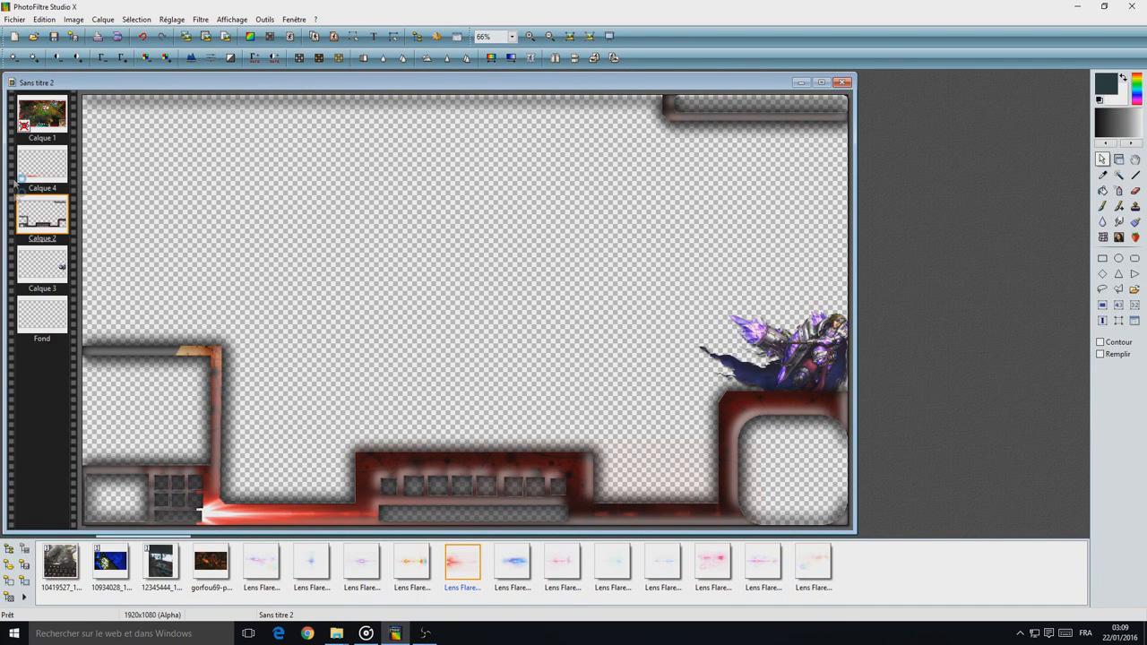
# - Delete the hidden game screenshot layer Calque 1 and merge the frame, Taric render and flare layers down into Fond
pyautogui.rightClick(43, 116)
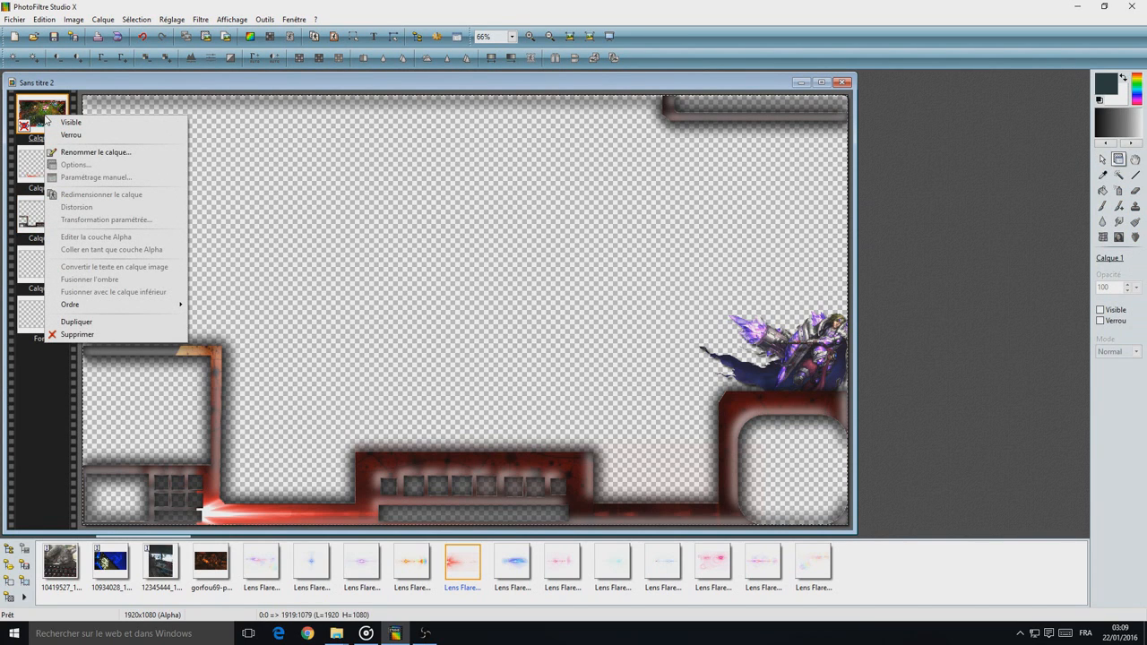
pyautogui.click(77, 334)
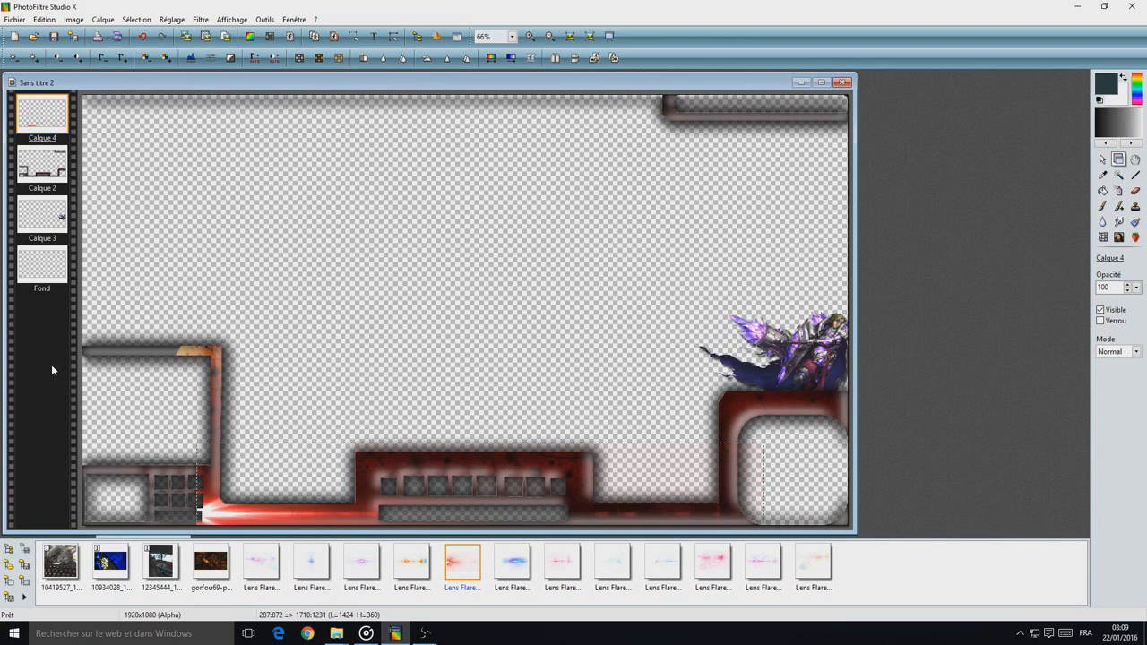
pyautogui.rightClick(45, 165)
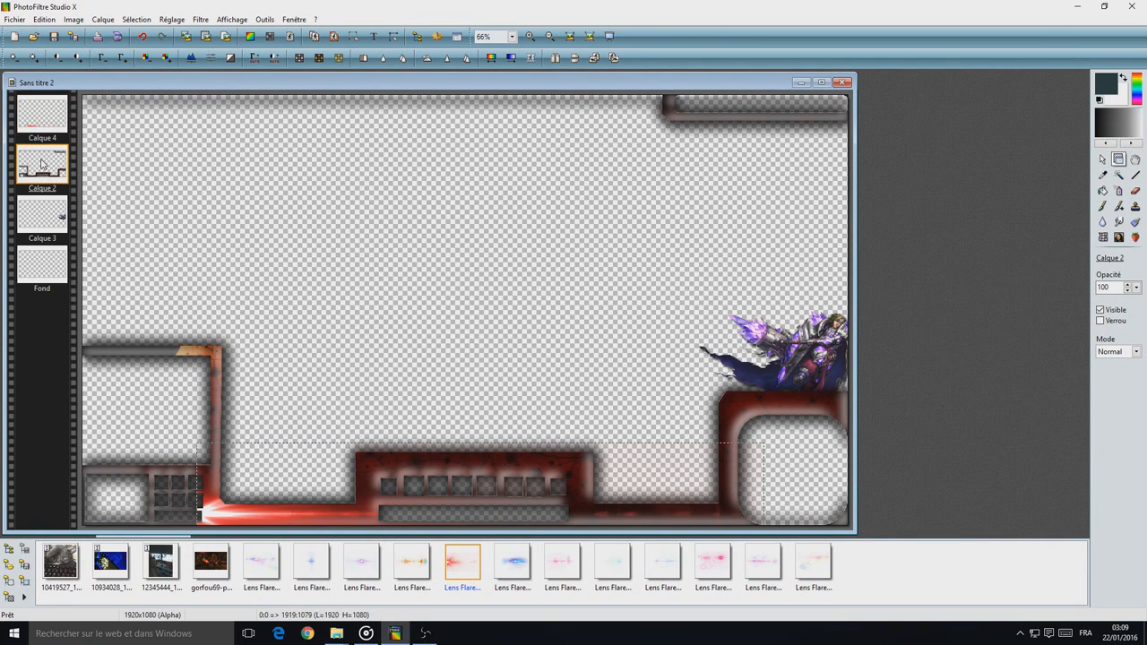
pyautogui.click(77, 336)
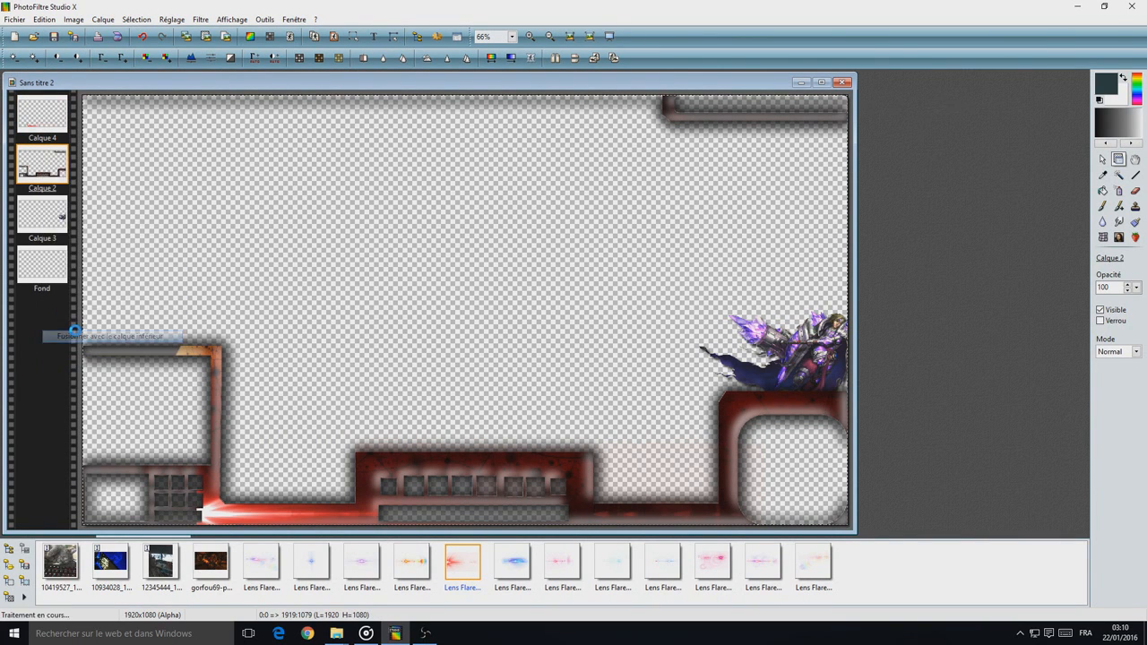
pyautogui.rightClick(40, 157)
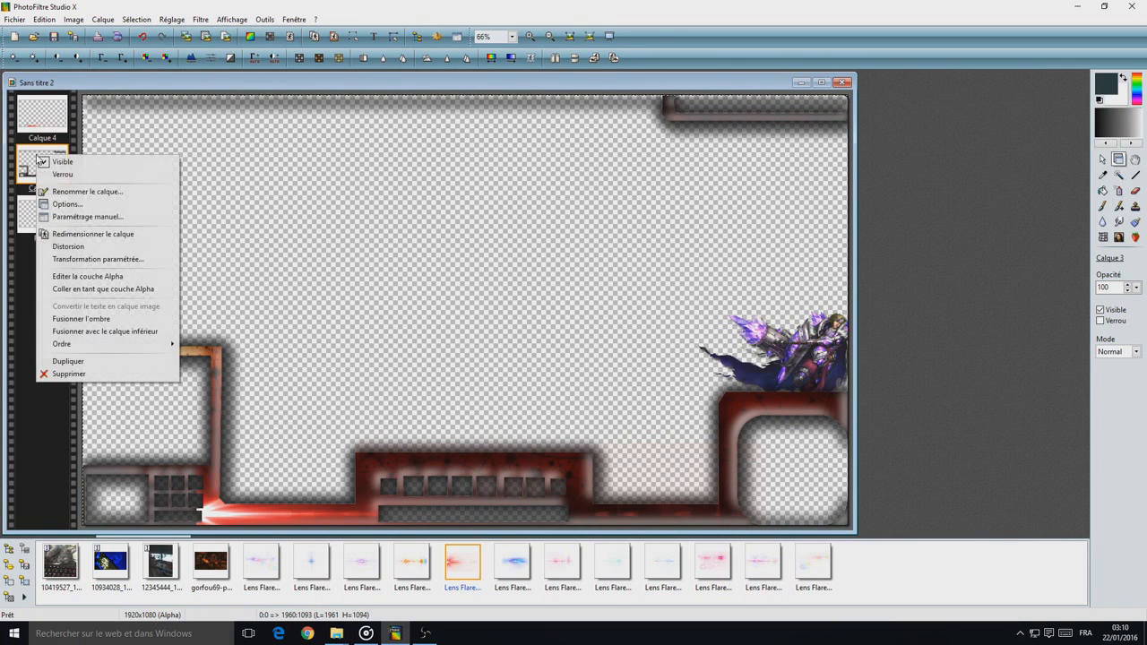
pyautogui.click(64, 333)
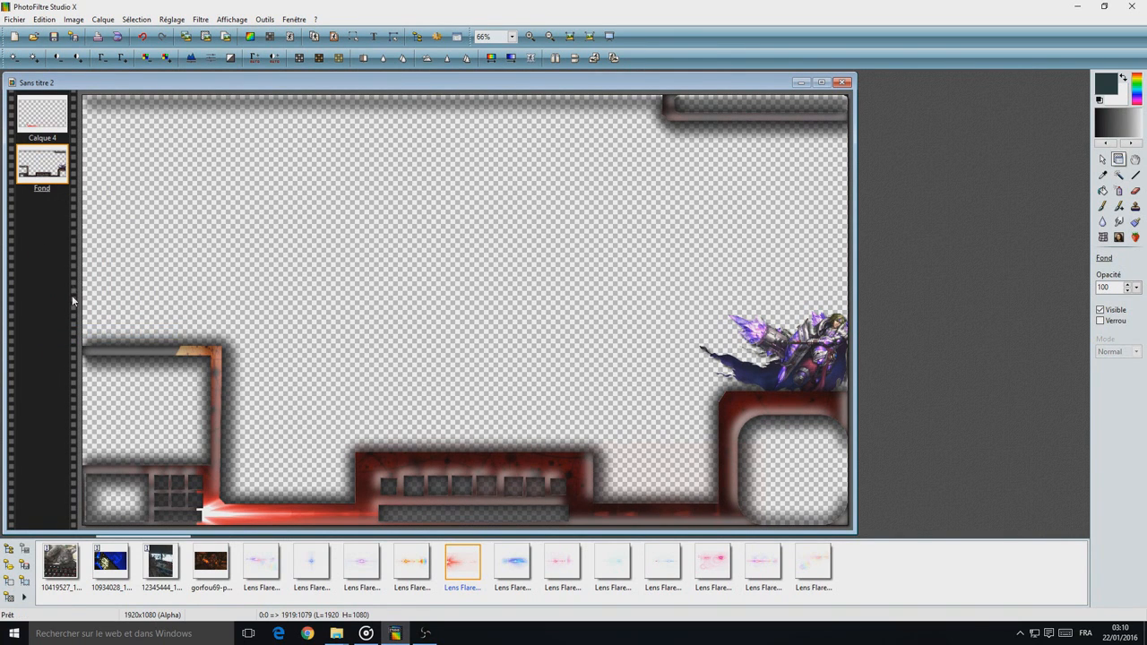
pyautogui.rightClick(45, 119)
pyautogui.click(89, 293)
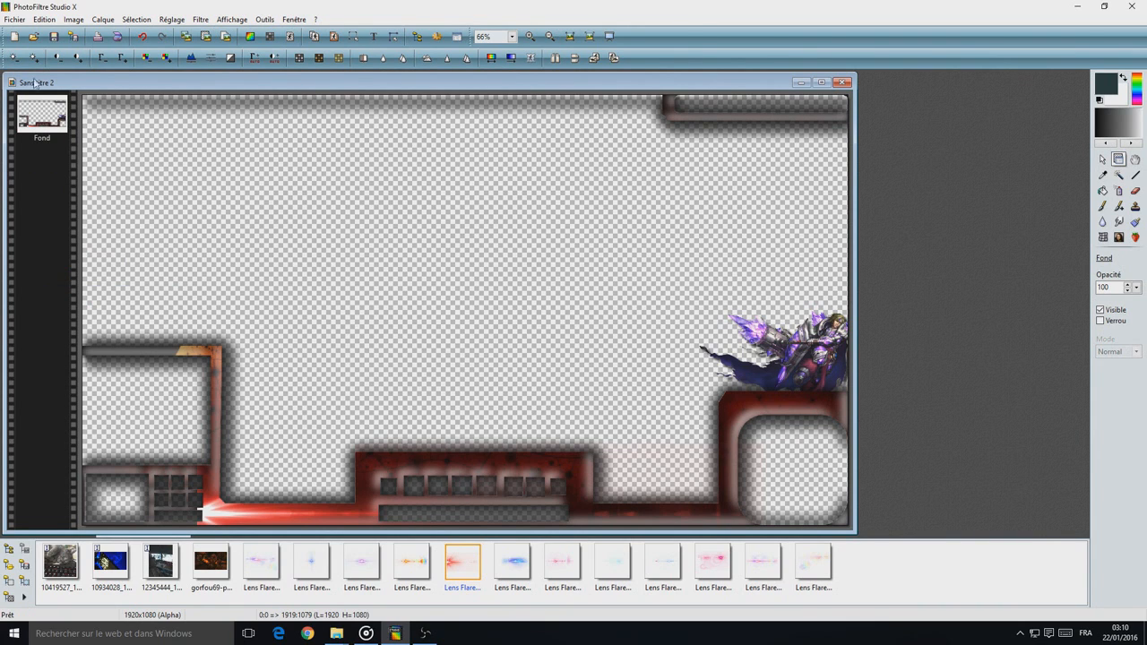
# - Save the overlay as PNG file "overlay lol3" in the terminer folder, with Entrelacé off and Filtrage set to Aucun
pyautogui.click(14, 19)
pyautogui.click(49, 101)
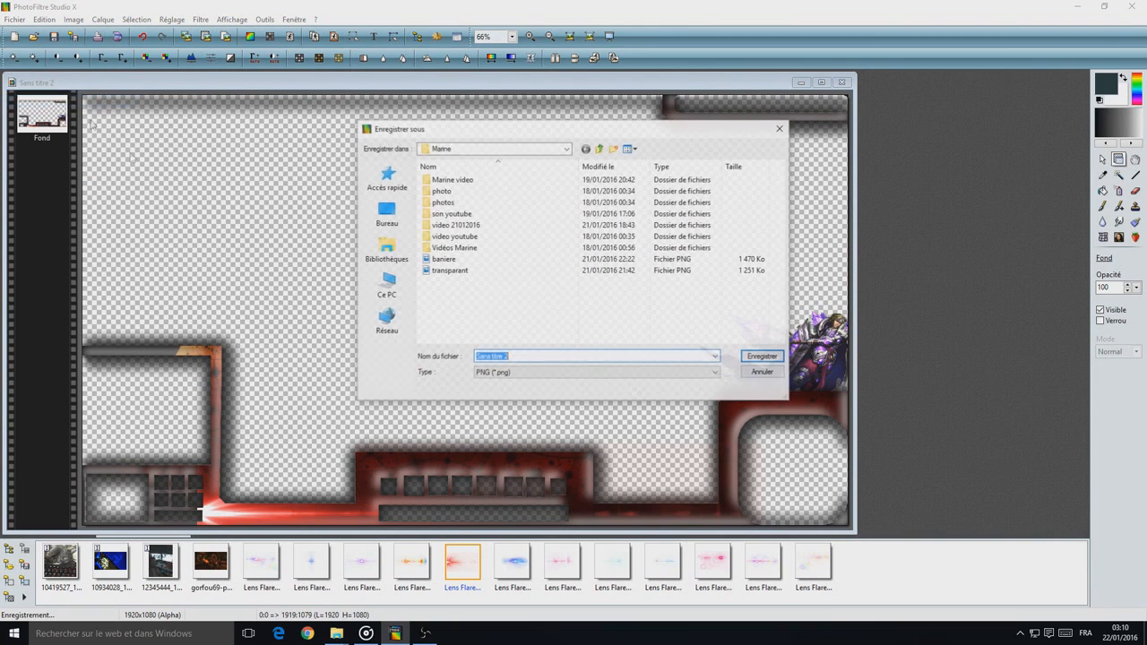
pyautogui.click(386, 213)
pyautogui.scroll(-2, 556, 273)
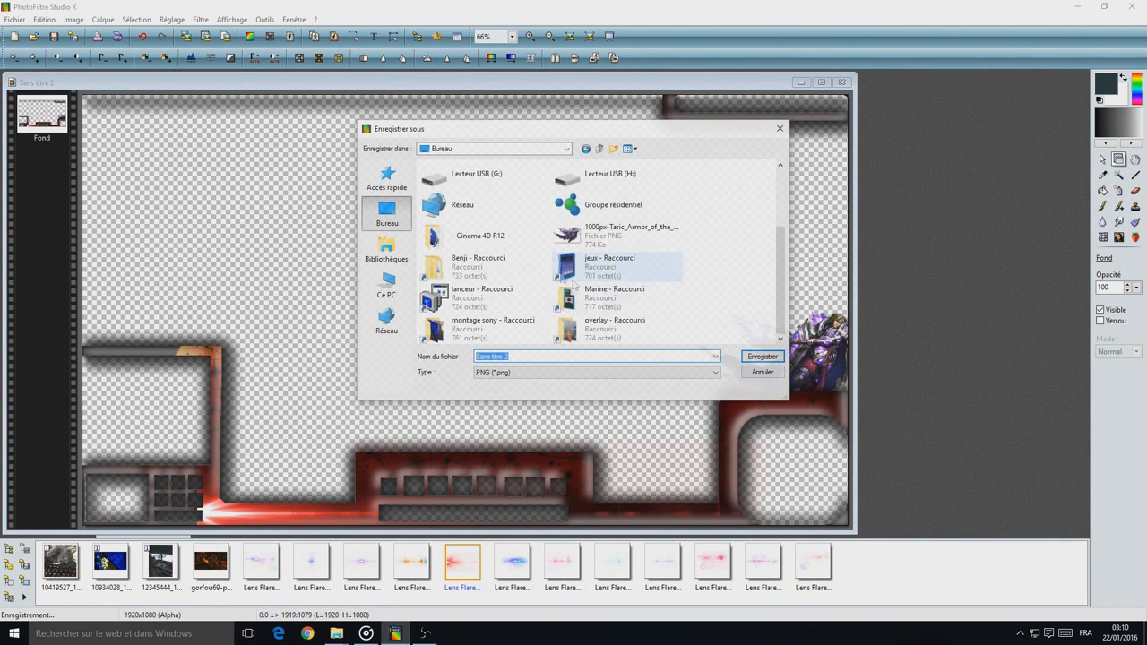
pyautogui.doubleClick(591, 326)
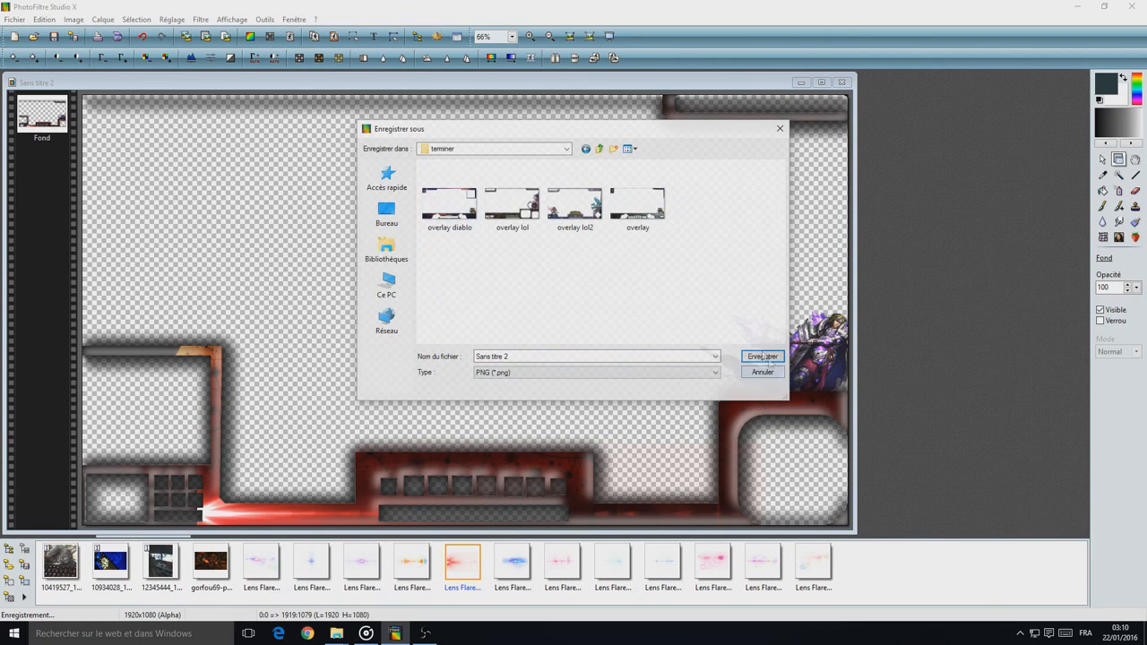
pyautogui.click(512, 356)
pyautogui.write('overlay')
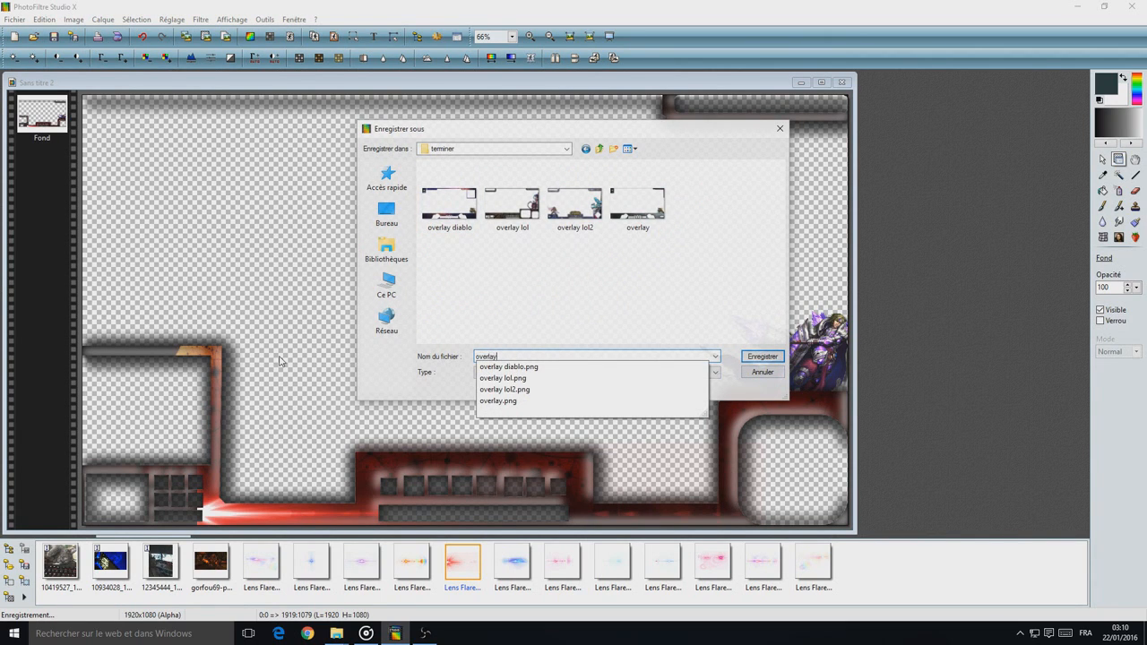
pyautogui.write(' l')
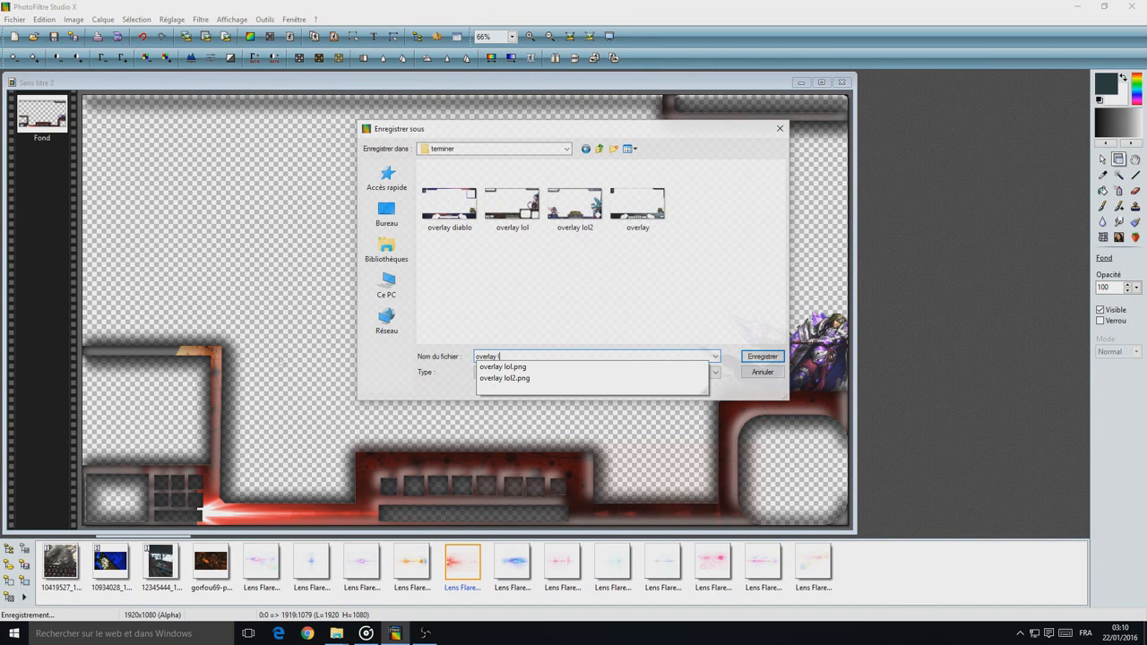
pyautogui.write('ol3')
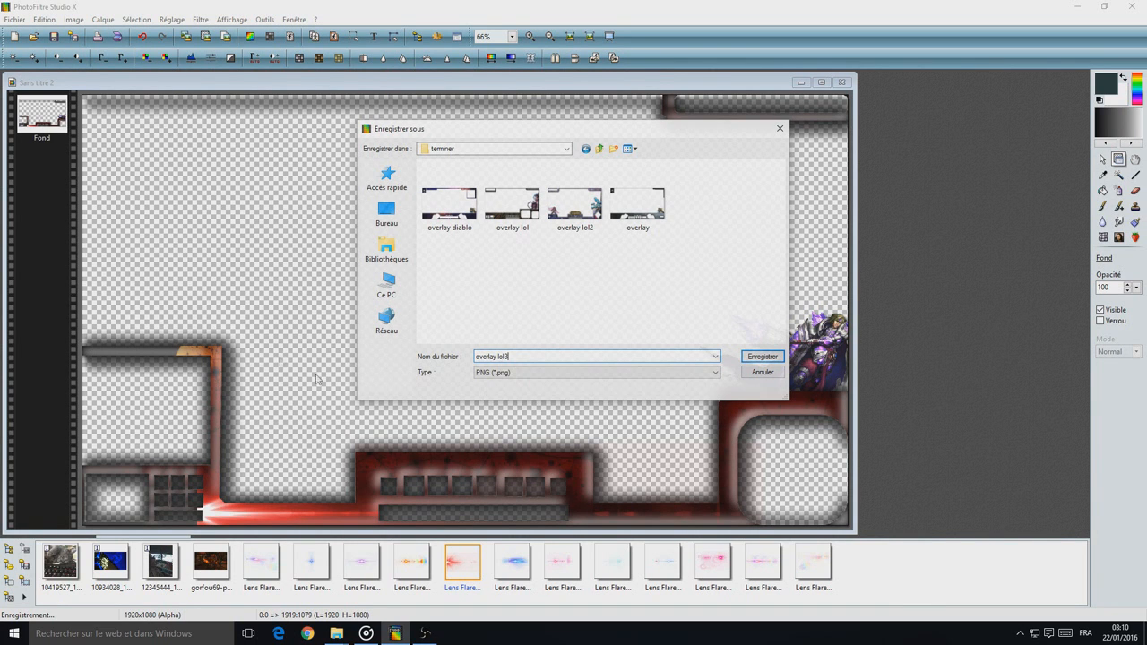
pyautogui.click(763, 356)
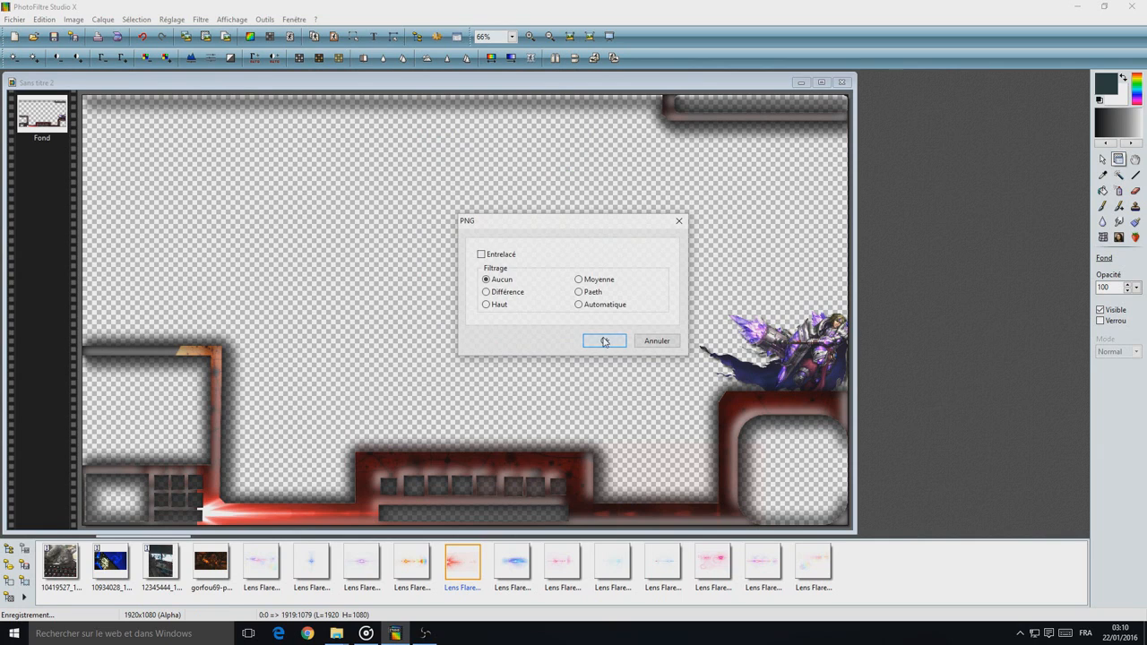
pyautogui.click(599, 339)
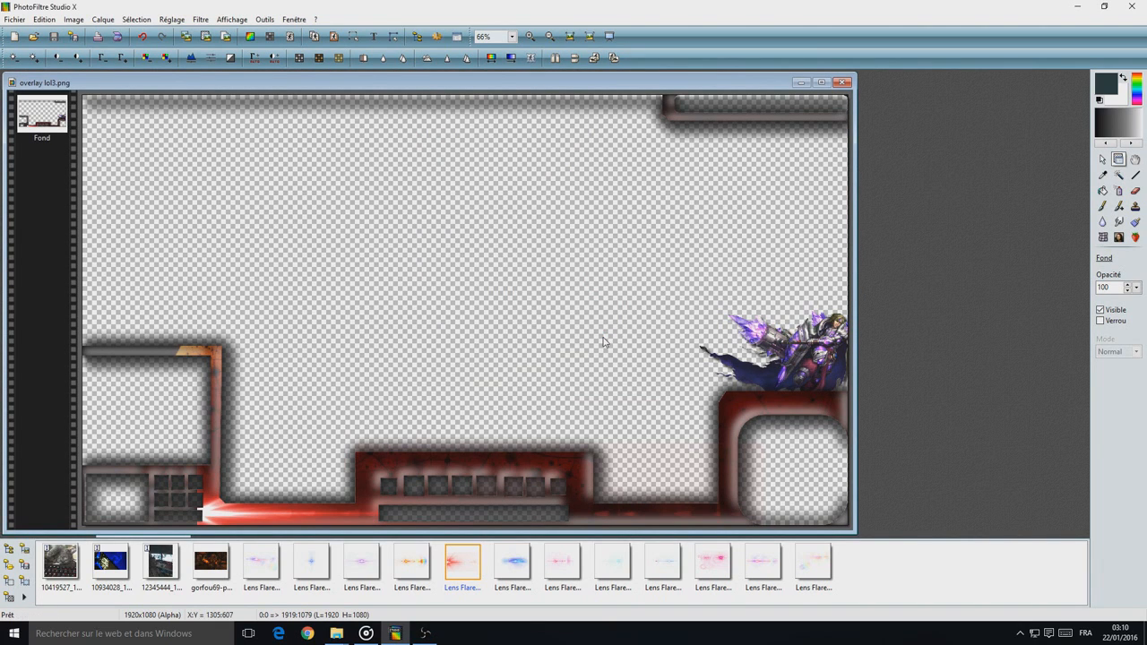
# - Close the saved overlay and create a new blank 1920 × 1080 image with Transparence automatique on
pyautogui.click(842, 82)
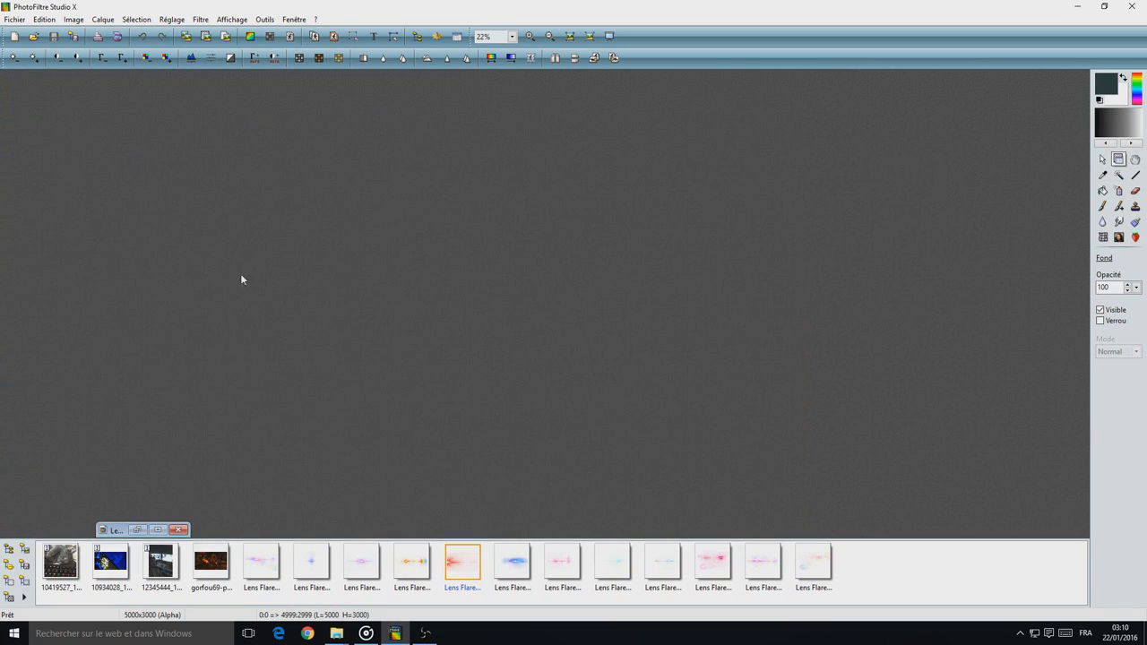
pyautogui.click(15, 36)
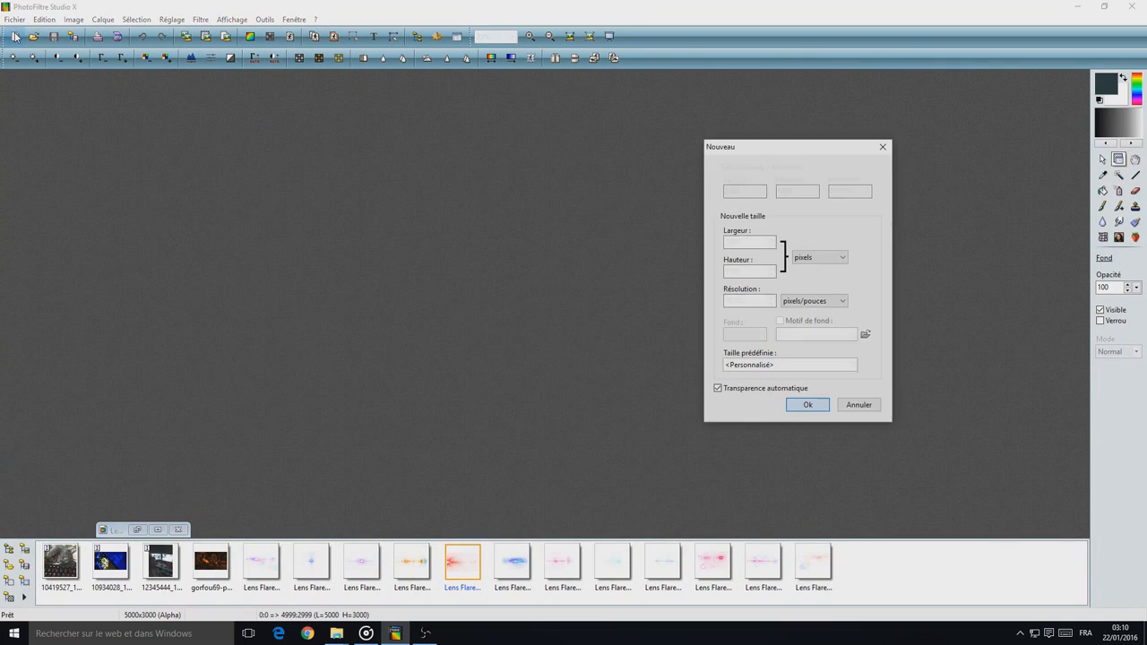
pyautogui.click(797, 405)
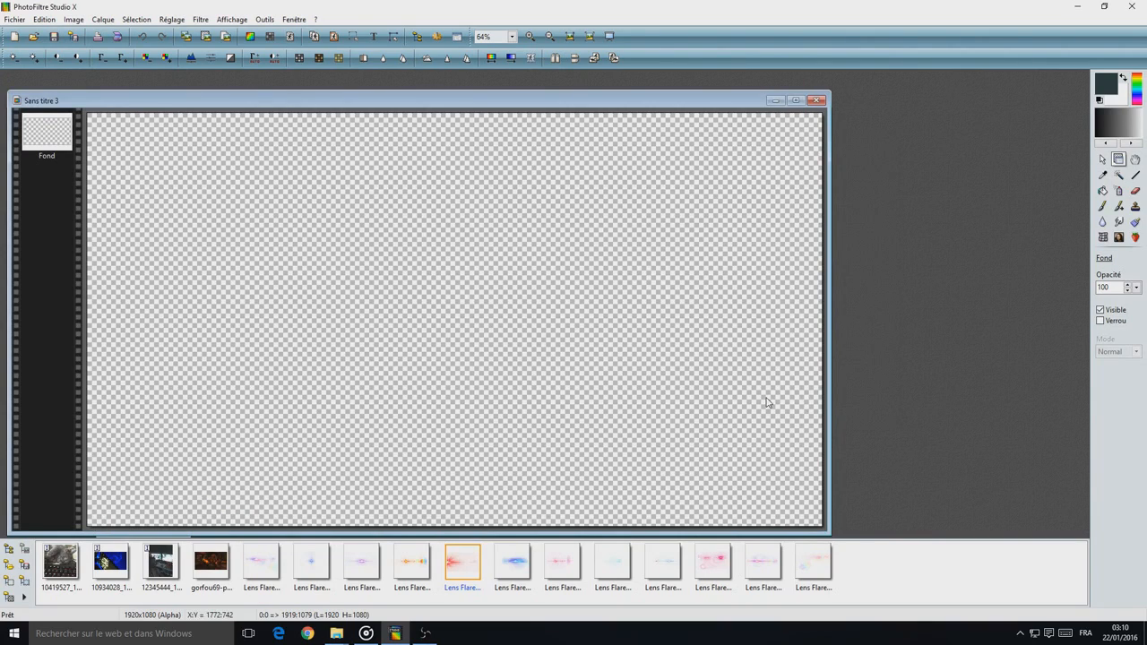
pyautogui.moveTo(414, 100); pyautogui.dragTo(443, 86)
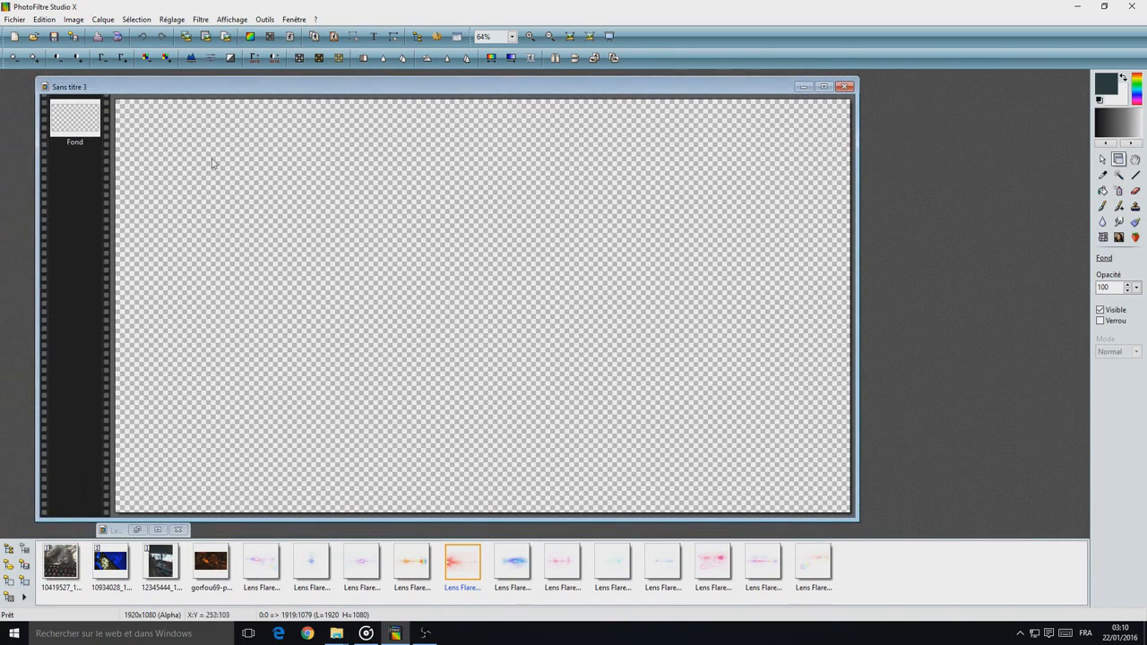
# - Open the game screenshot maxresdefault.jpg from the desktop and paste it into the new blank image as a layer
pyautogui.click(35, 37)
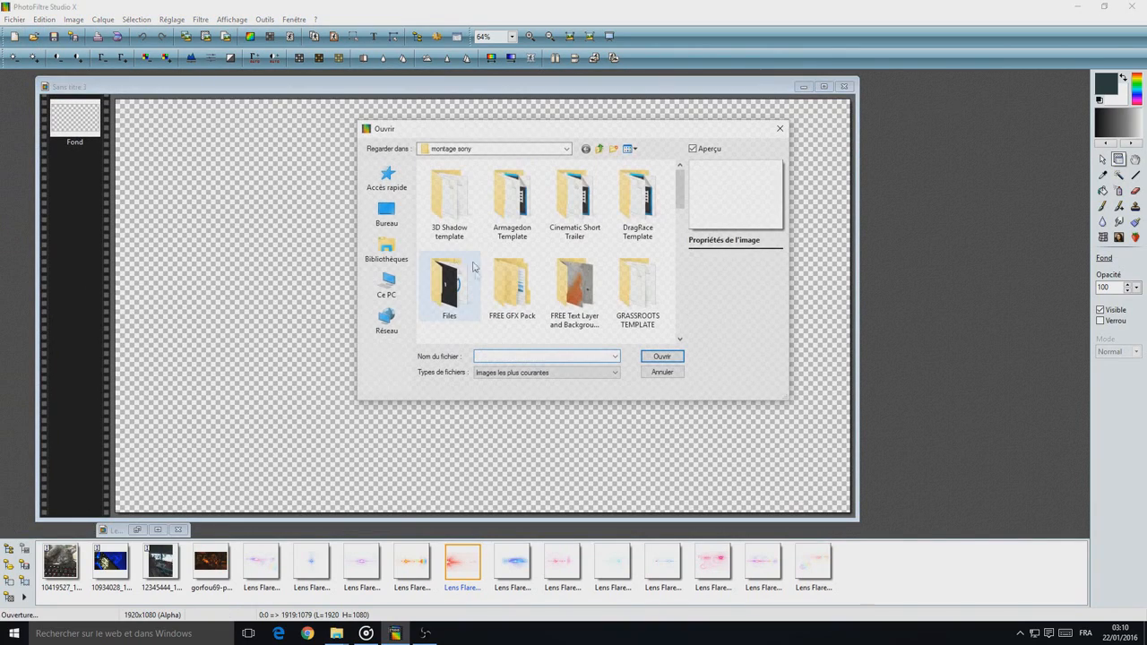
pyautogui.click(386, 214)
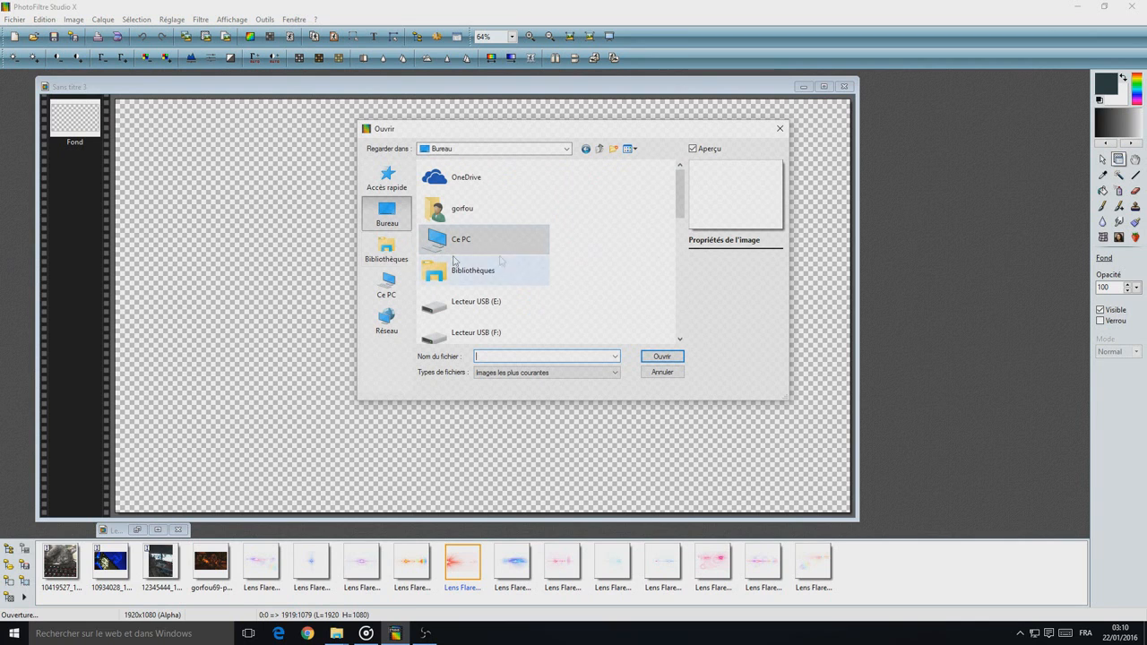
pyautogui.click(777, 128)
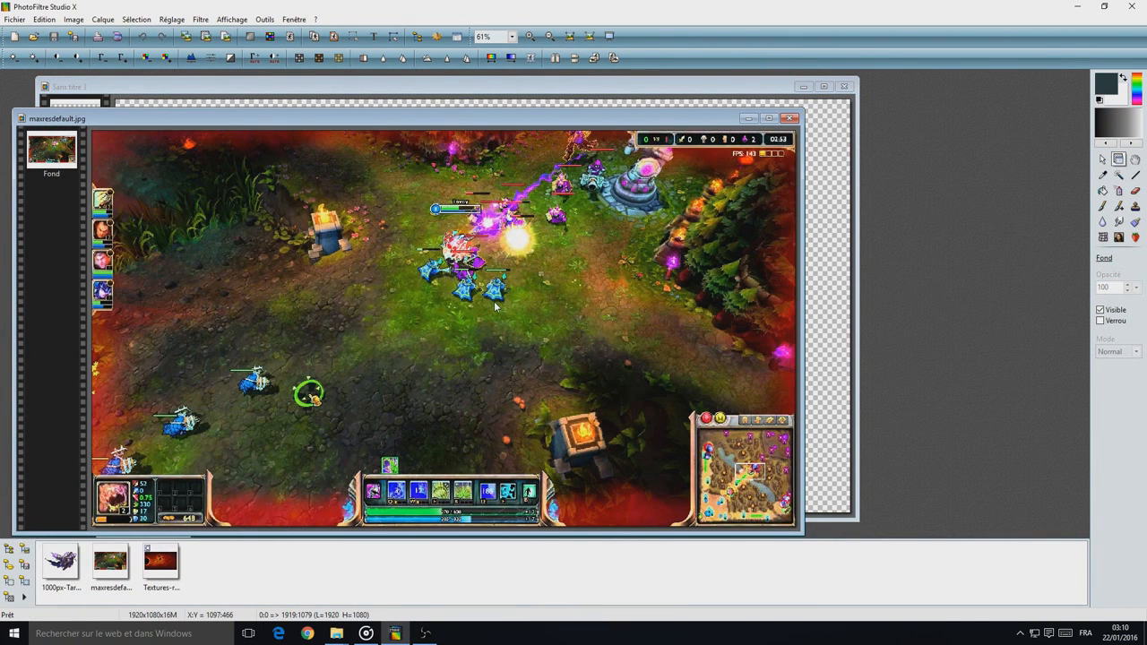
pyautogui.click(748, 119)
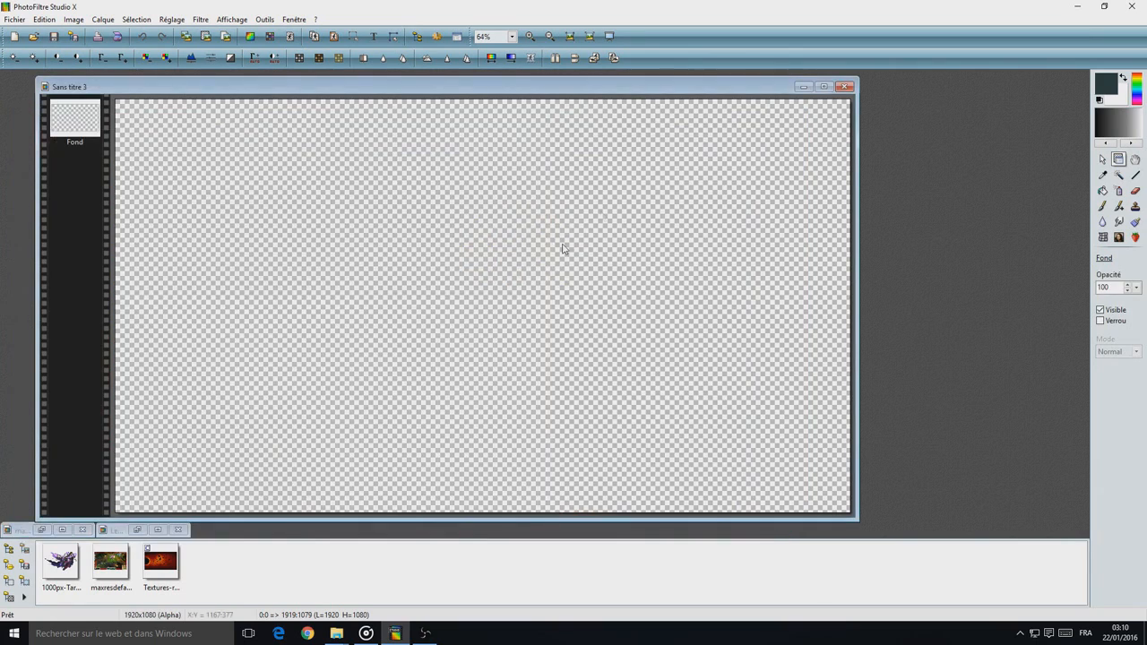
pyautogui.hotkey('ctrl', 'v')
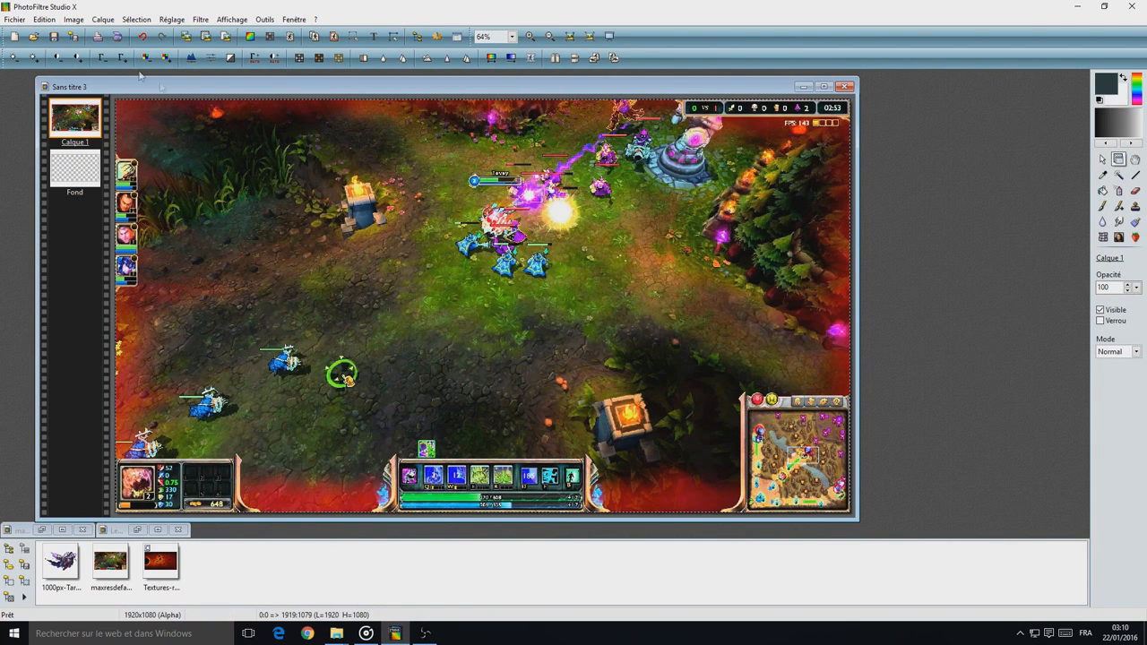
# - Open overlay lol3.png from the terminer folder and paste it over the game screenshot as a new layer
pyautogui.click(33, 37)
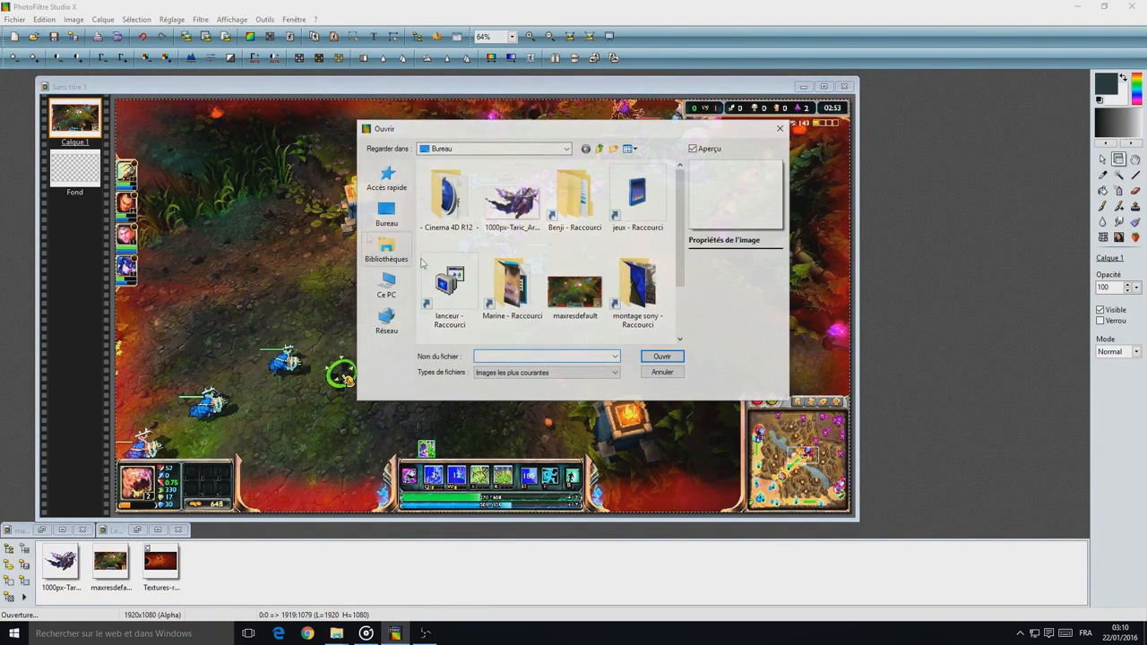
pyautogui.scroll(-1, 616, 300)
pyautogui.doubleClick(450, 296)
pyautogui.doubleClick(459, 215)
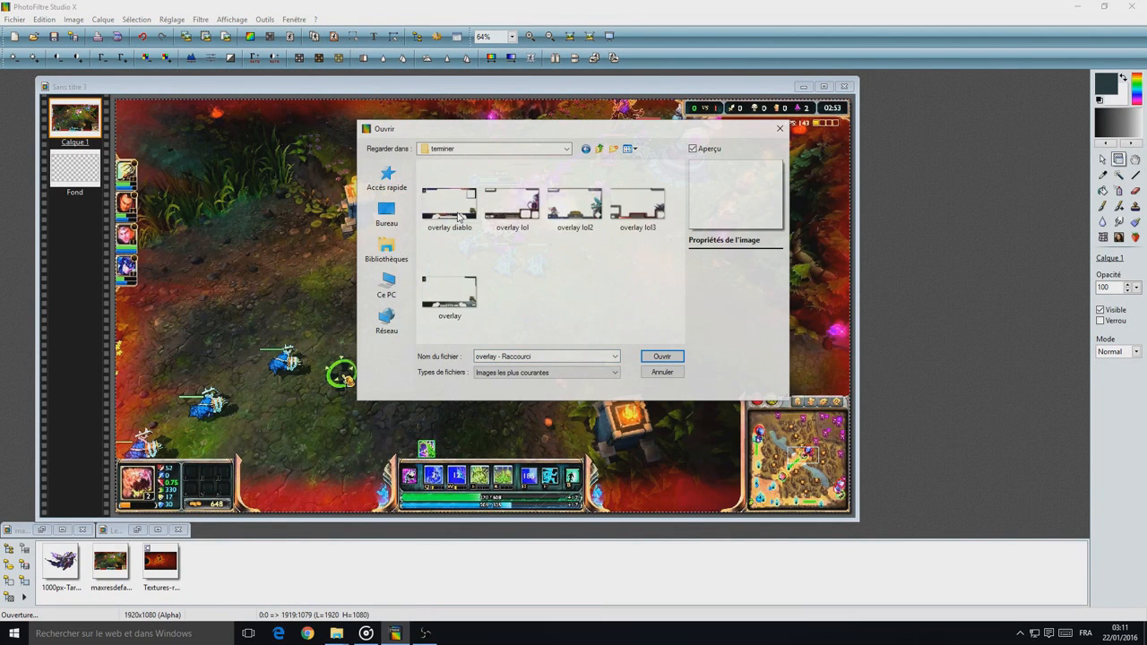
pyautogui.doubleClick(638, 210)
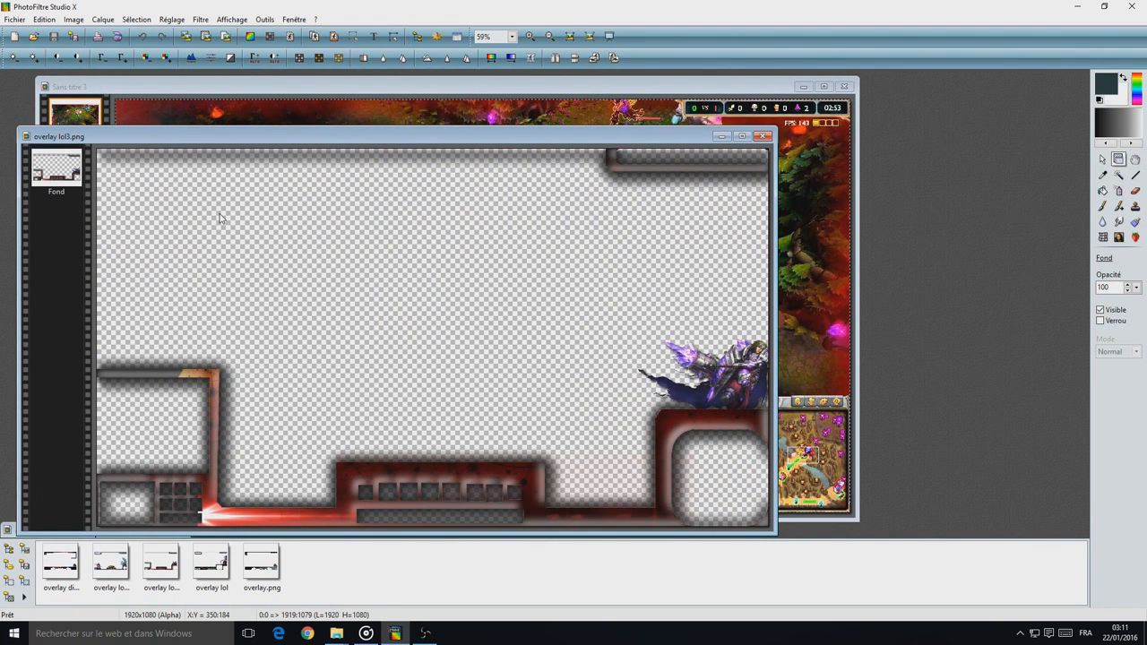
pyautogui.click(721, 136)
pyautogui.hotkey('ctrl', 'v')
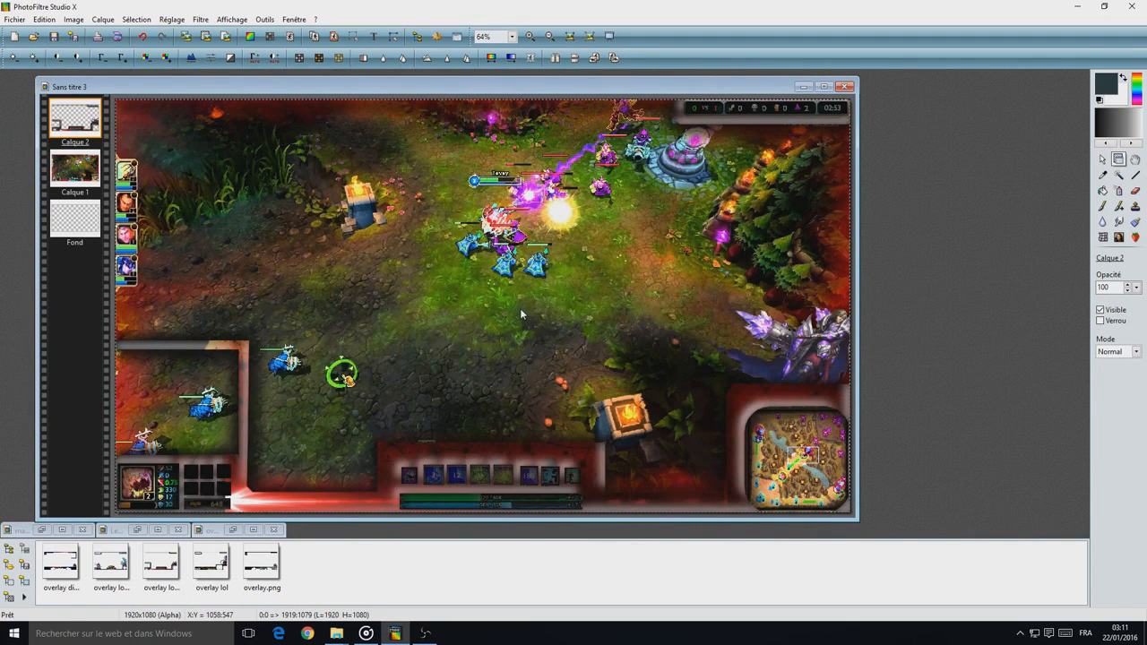